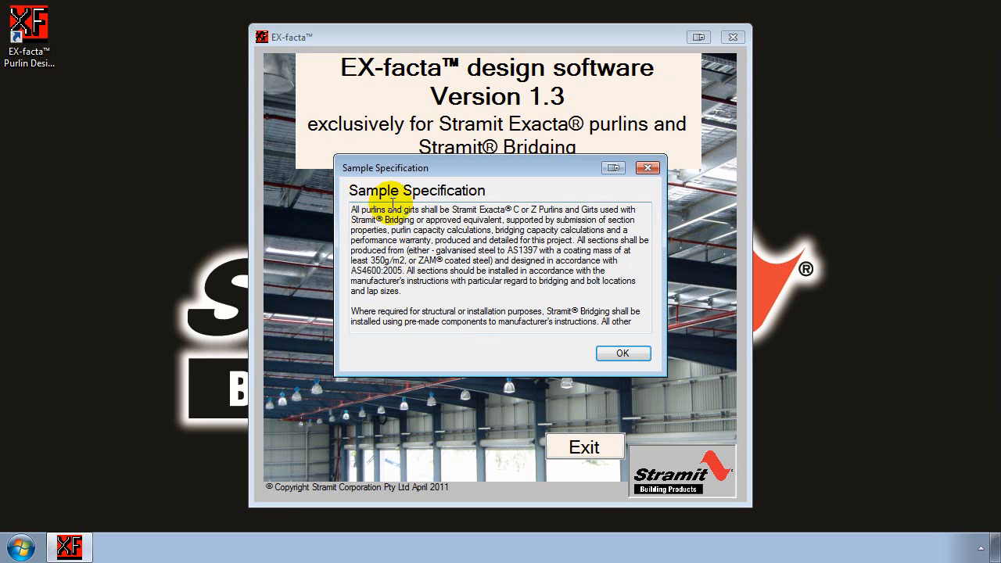
Select the full sample specification text, and read the material information.
{"action": "left_click_drag", "start_coordinate": [351, 210], "coordinate": [634, 331]}
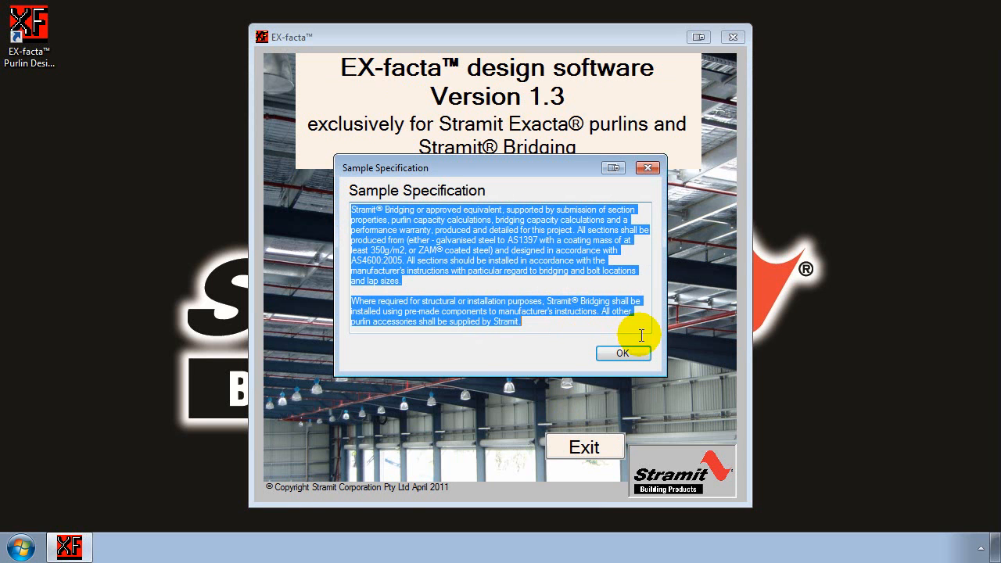
{"action": "left_click", "coordinate": [623, 353]}
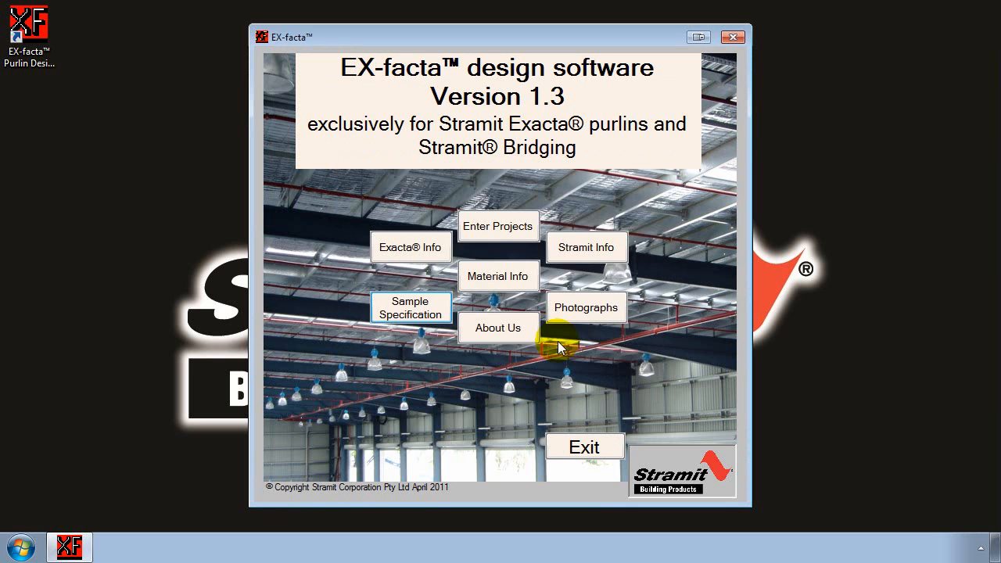
{"action": "left_click", "coordinate": [518, 277]}
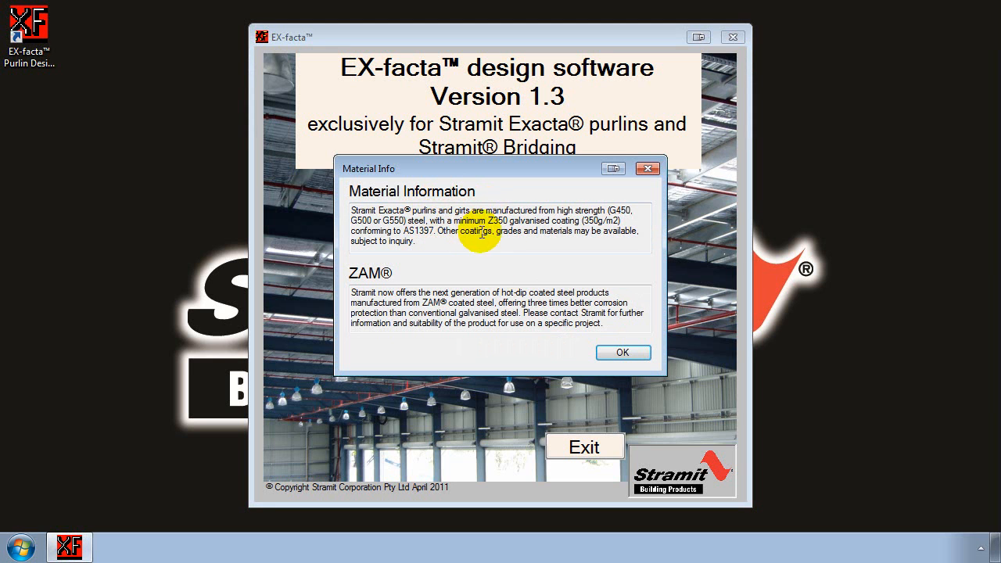
{"action": "left_click", "coordinate": [622, 353]}
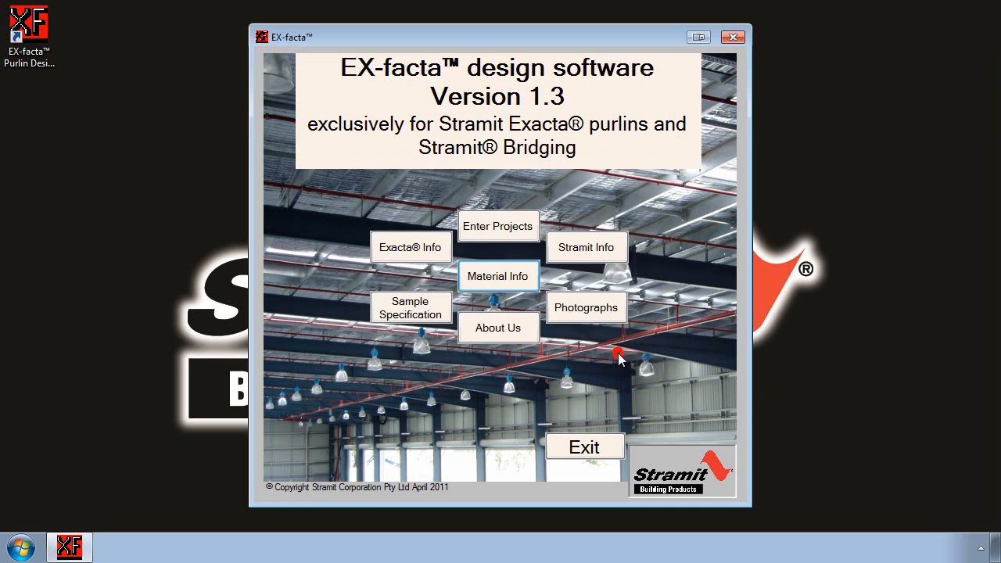
Read the About Us window and the Stramit company information, closing each one after viewing.
{"action": "left_click", "coordinate": [488, 326]}
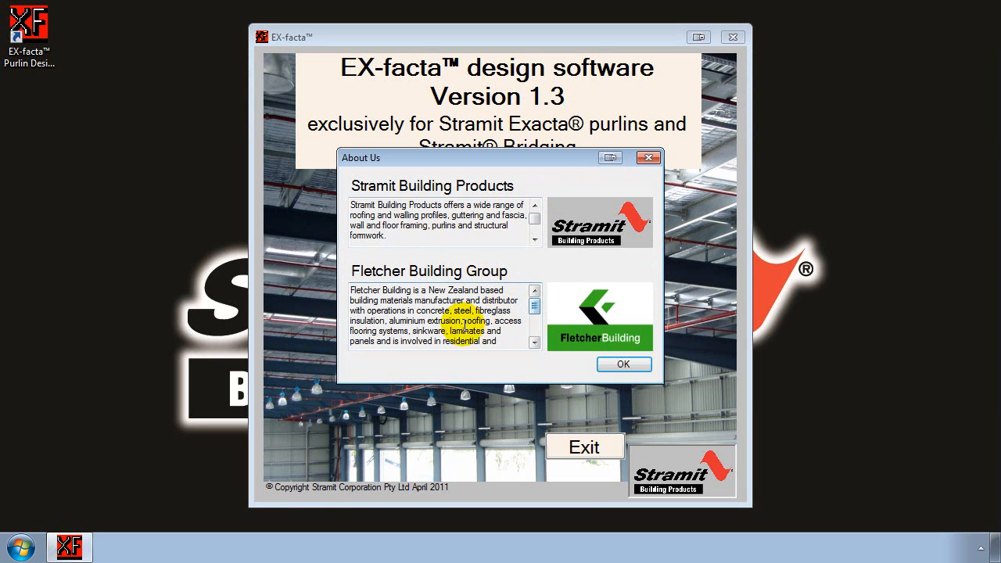
{"action": "left_click", "coordinate": [622, 366]}
{"action": "left_click", "coordinate": [588, 251]}
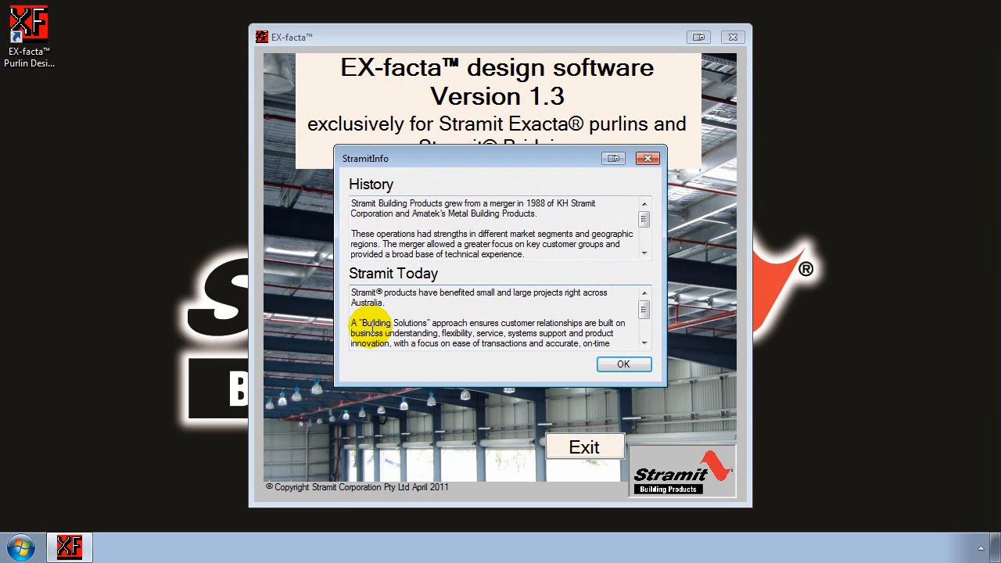
{"action": "left_click", "coordinate": [614, 362]}
Browse the project photographs, viewing SWADS Project Detail 1 and Toll Holdings Project Overview 2 and 4, and close the gallery.
{"action": "left_click", "coordinate": [600, 316]}
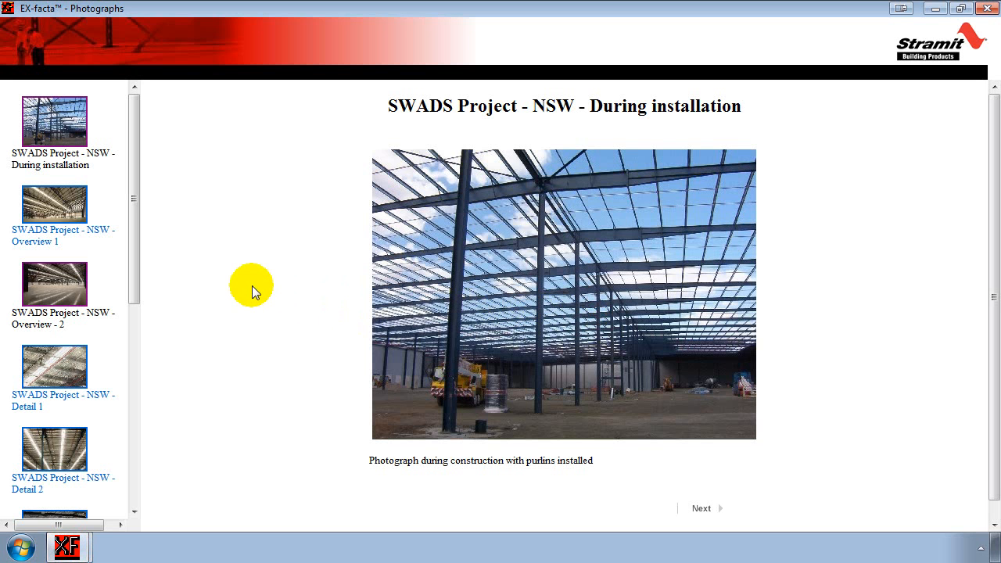
{"action": "left_click", "coordinate": [43, 363]}
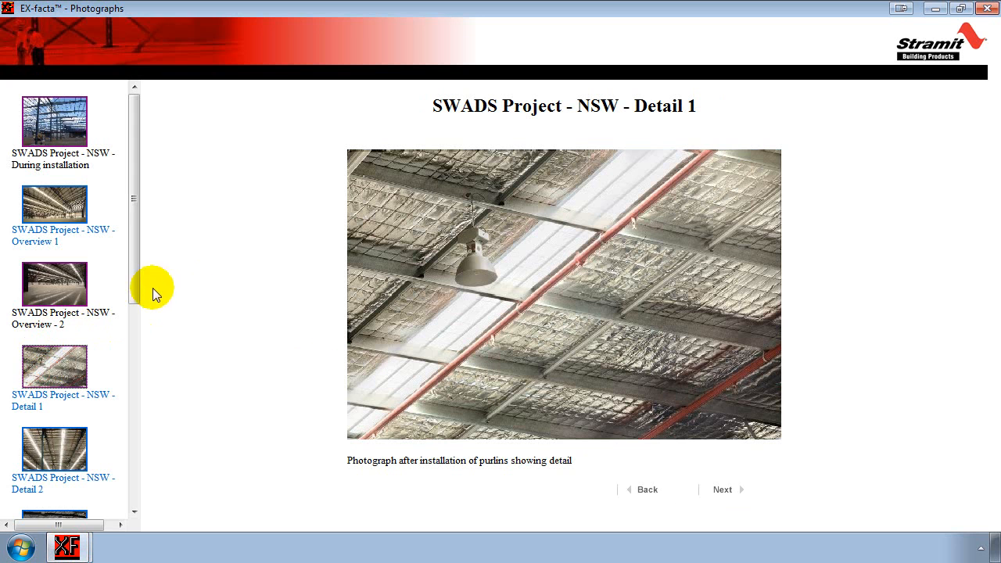
{"action": "scroll", "coordinate": [135, 273], "scroll_direction": "down", "scroll_amount": 5}
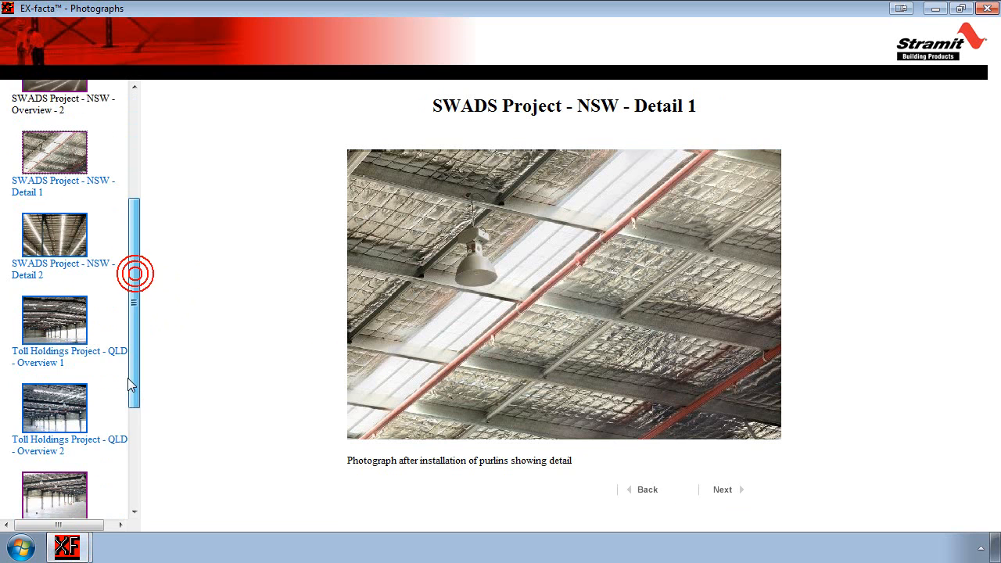
{"action": "left_click", "coordinate": [51, 403]}
{"action": "left_click_drag", "start_coordinate": [135, 353], "coordinate": [134, 438]}
{"action": "left_click", "coordinate": [51, 383]}
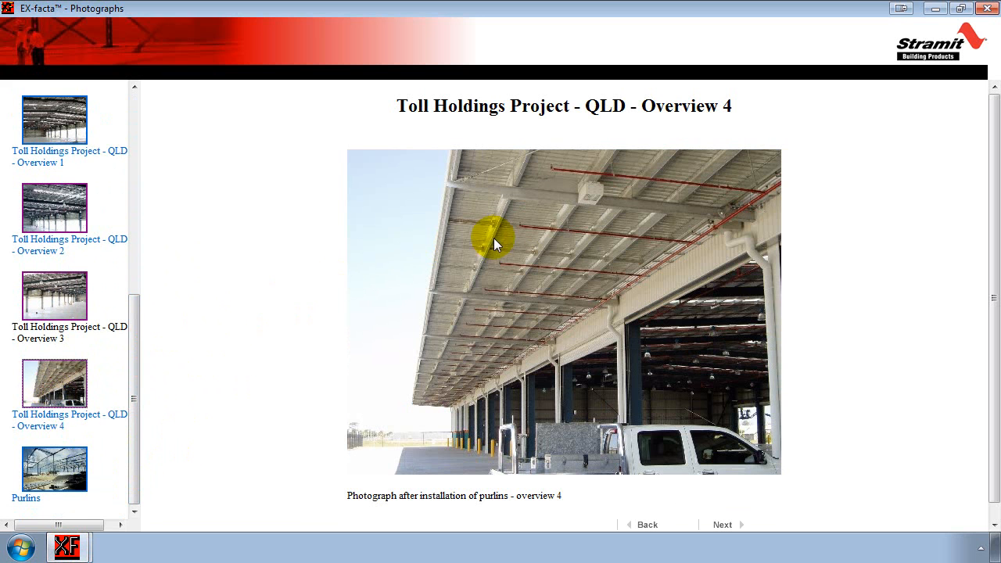
{"action": "left_click", "coordinate": [988, 9]}
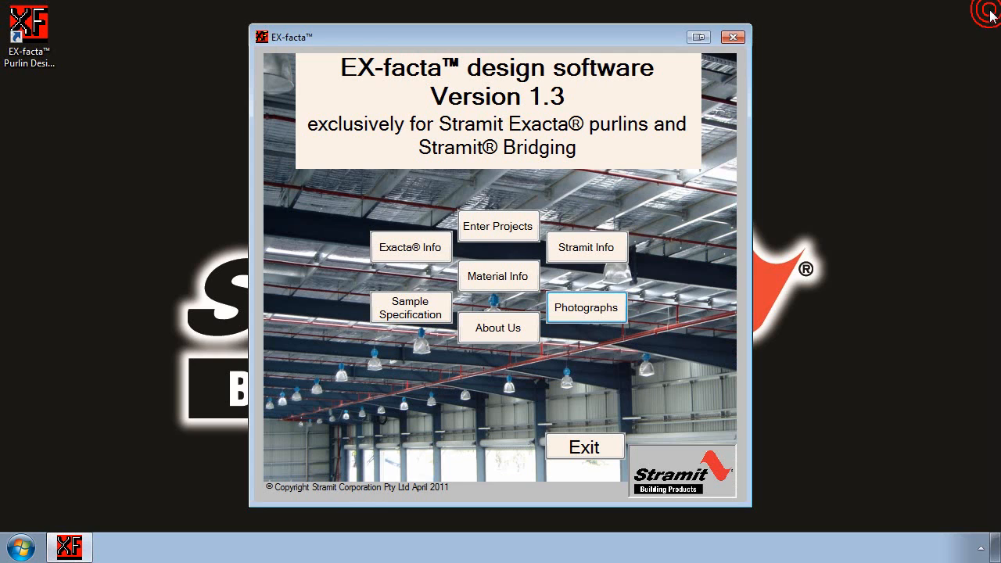
Open the project entry screen with help tips shown automatically.
{"action": "left_click", "coordinate": [495, 229]}
{"action": "left_click", "coordinate": [494, 228]}
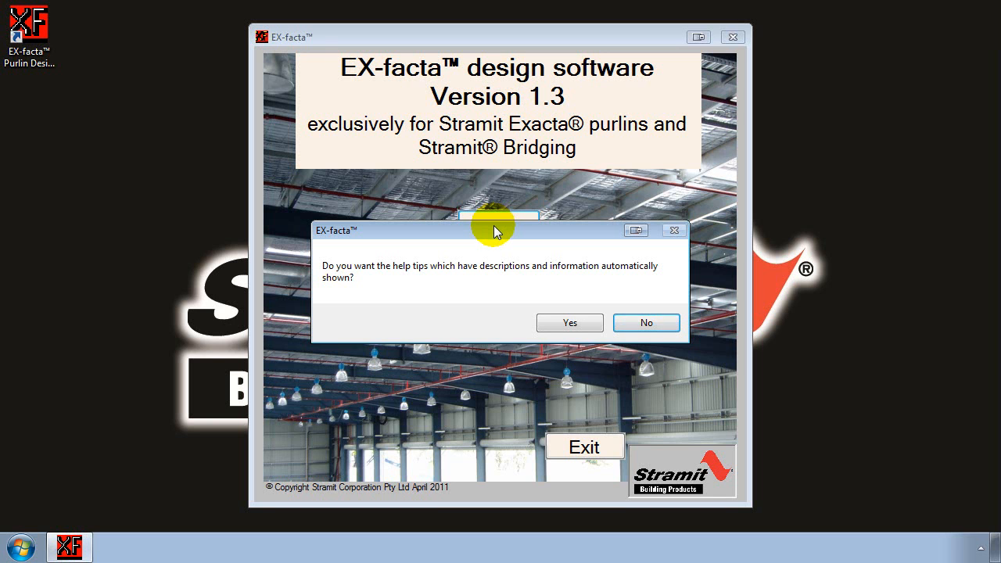
{"action": "left_click", "coordinate": [566, 327]}
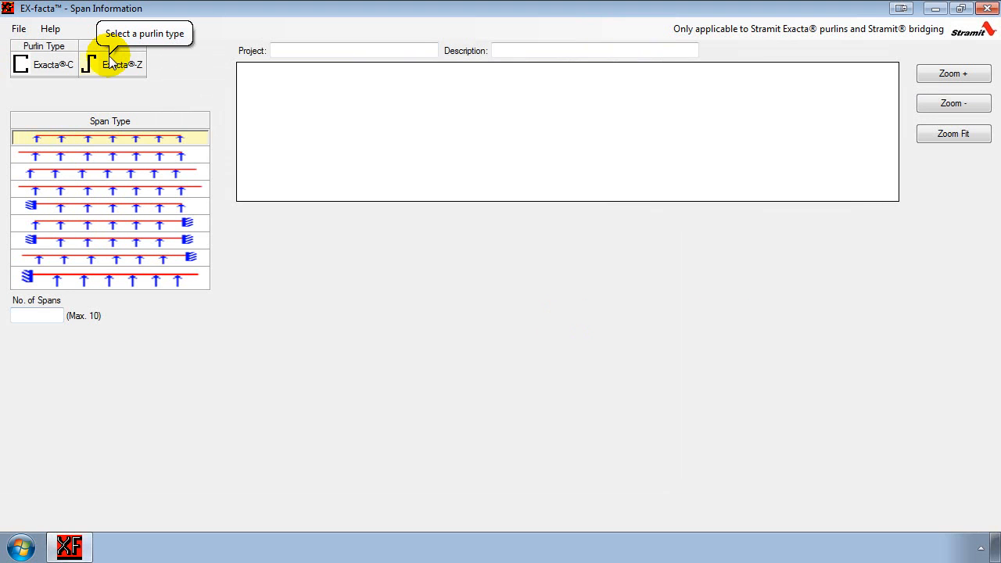
Choose the Exacta-Z purlin type and turn off the bubble help tooltips.
{"action": "left_click", "coordinate": [110, 61]}
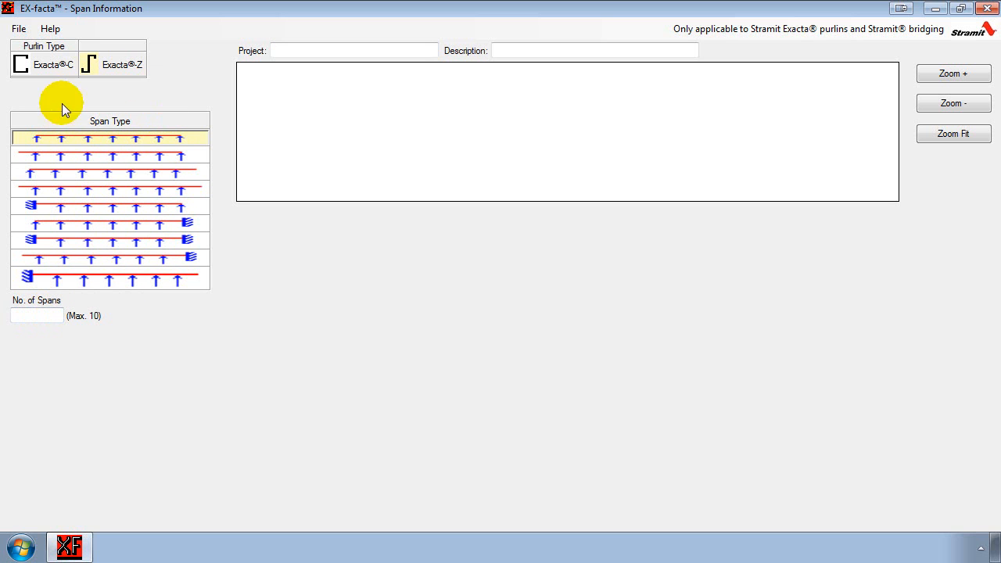
{"action": "left_click", "coordinate": [54, 29]}
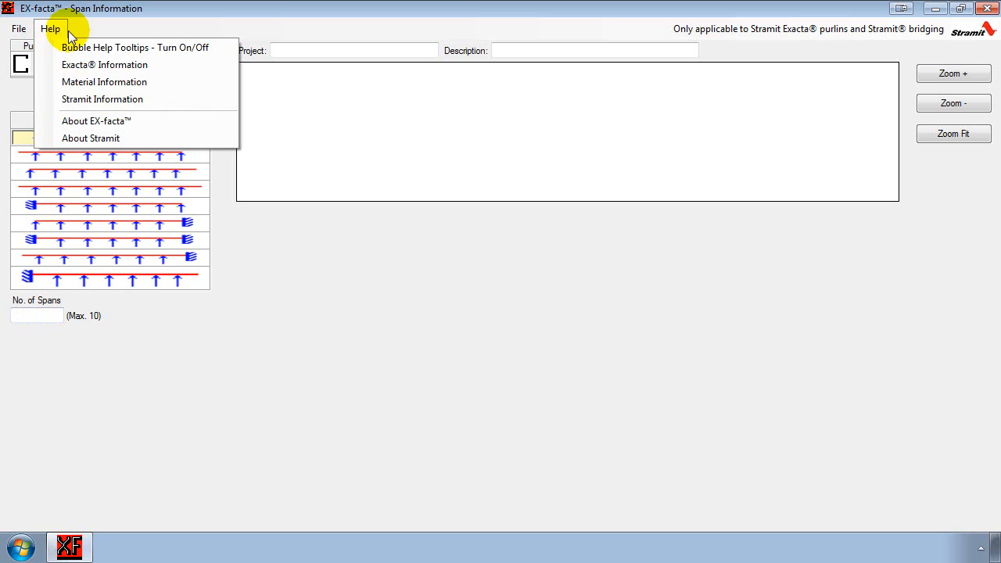
{"action": "left_click", "coordinate": [148, 47]}
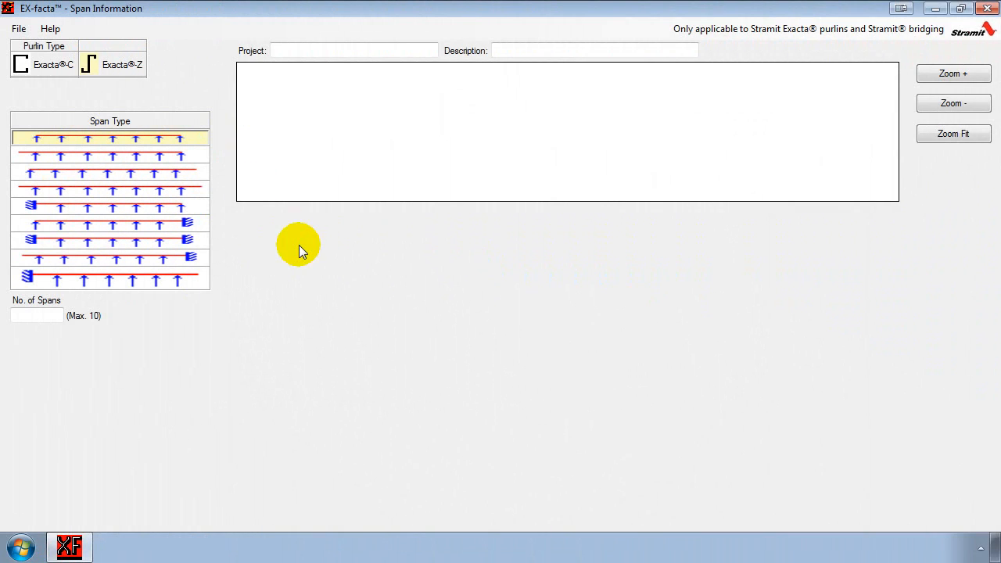
Enter "purlin demo" as the project name and "sample roof design" as its description.
{"action": "left_click", "coordinate": [285, 50]}
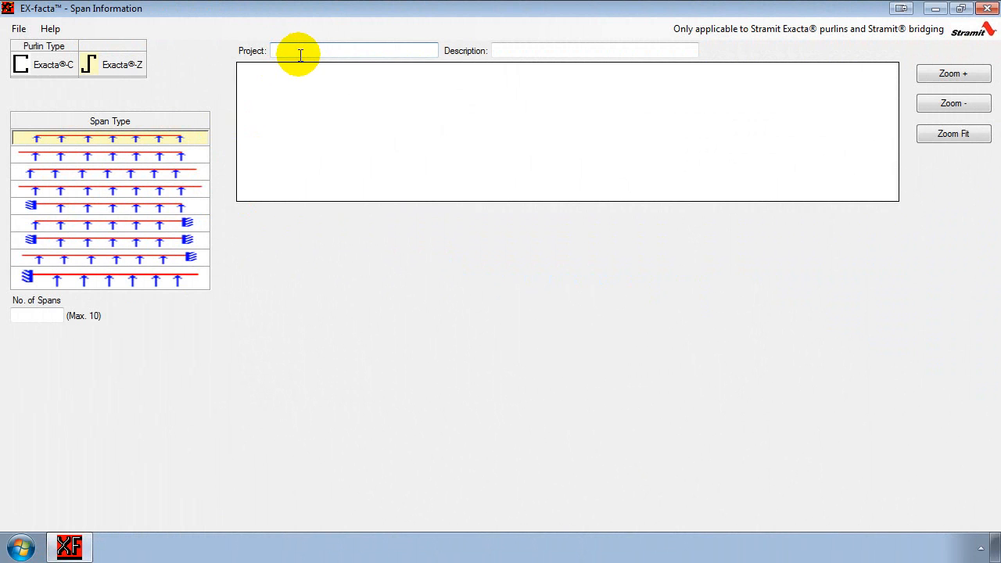
{"action": "type", "text": "purlin demo"}
{"action": "left_click", "coordinate": [540, 51]}
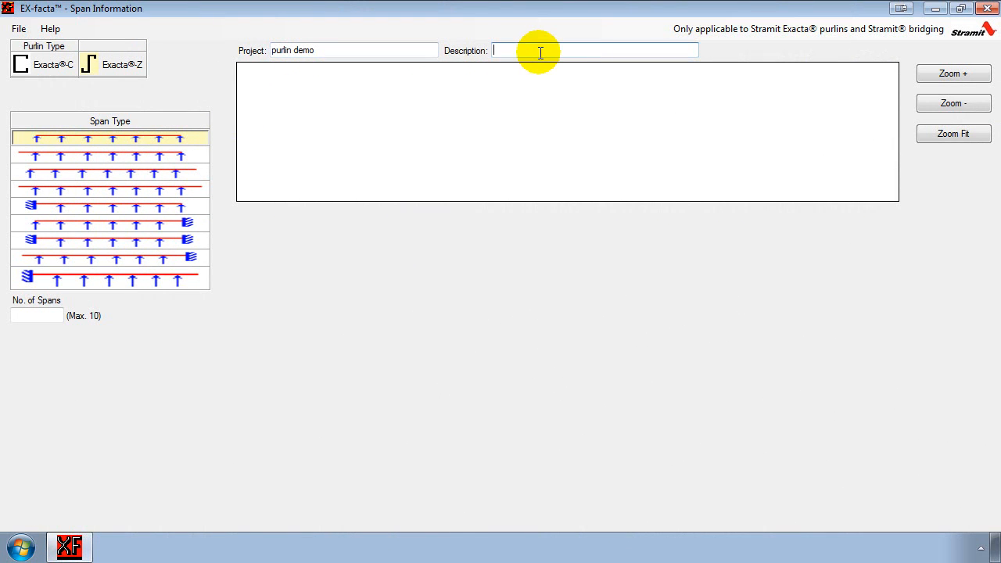
{"action": "type", "text": "samp"}
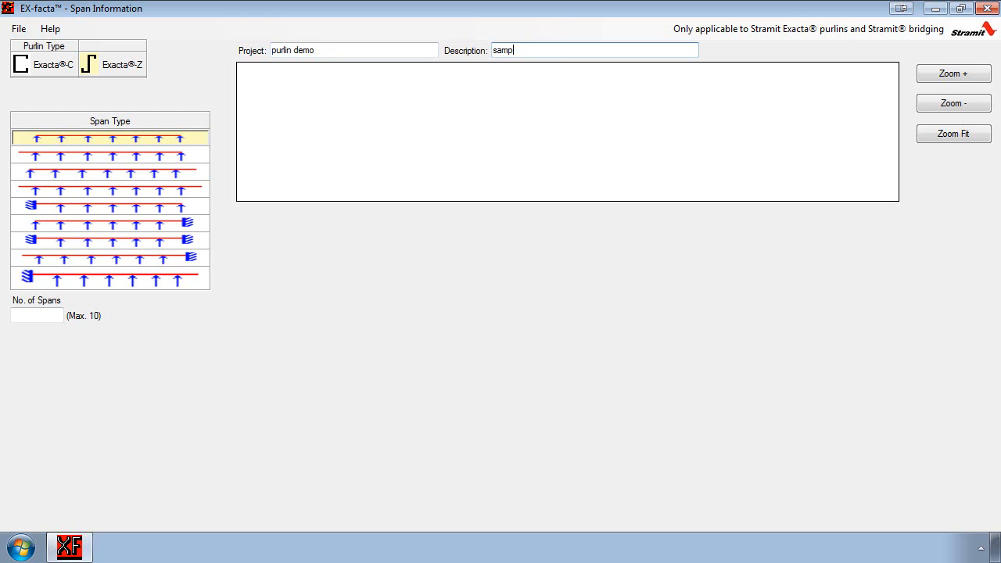
{"action": "type", "text": "le roof design"}
Set the number of spans to 6 and leave the restraint from sheeting attached directly to the purlin at Yes.
{"action": "left_click", "coordinate": [43, 315]}
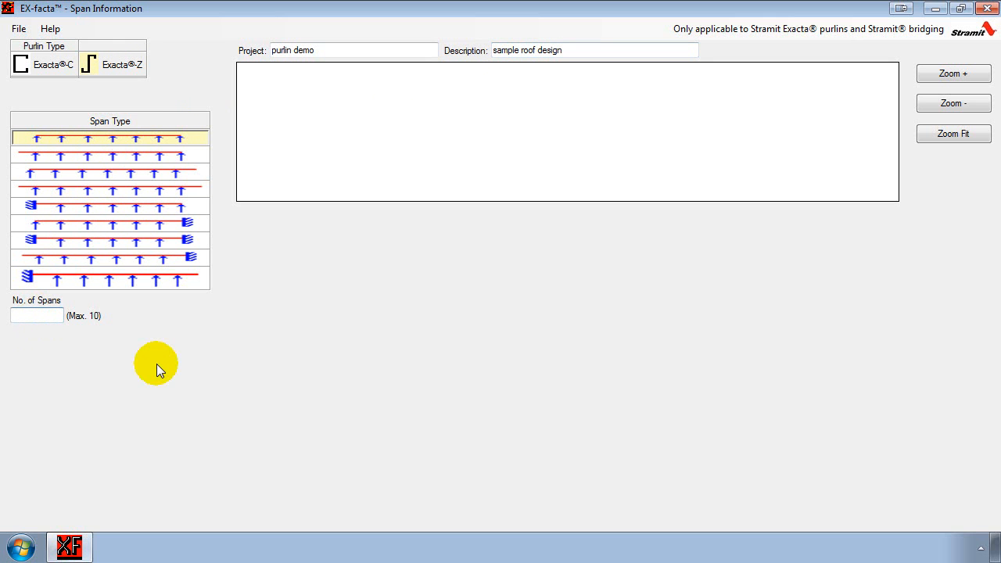
{"action": "type", "text": "6"}
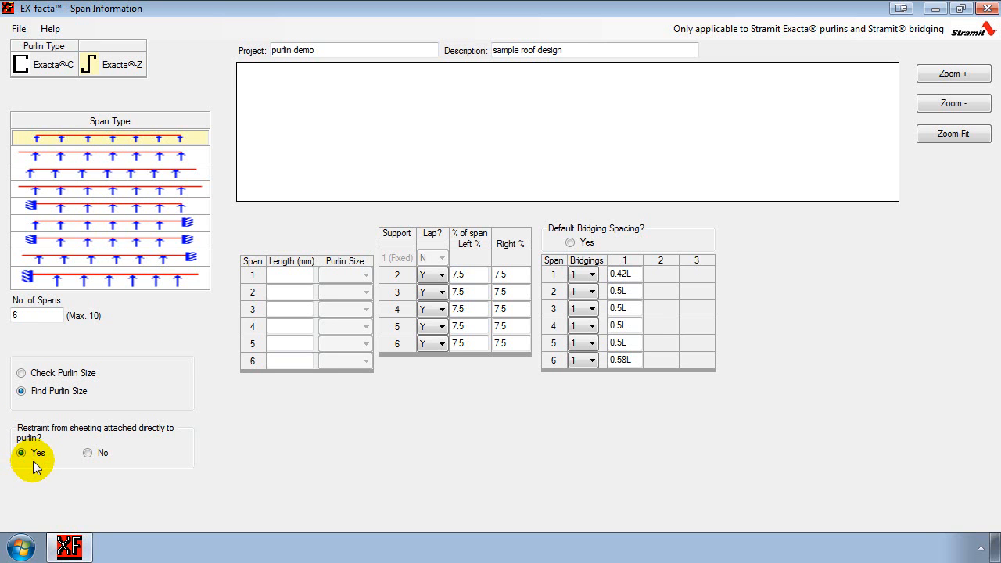
{"action": "left_click", "coordinate": [89, 455]}
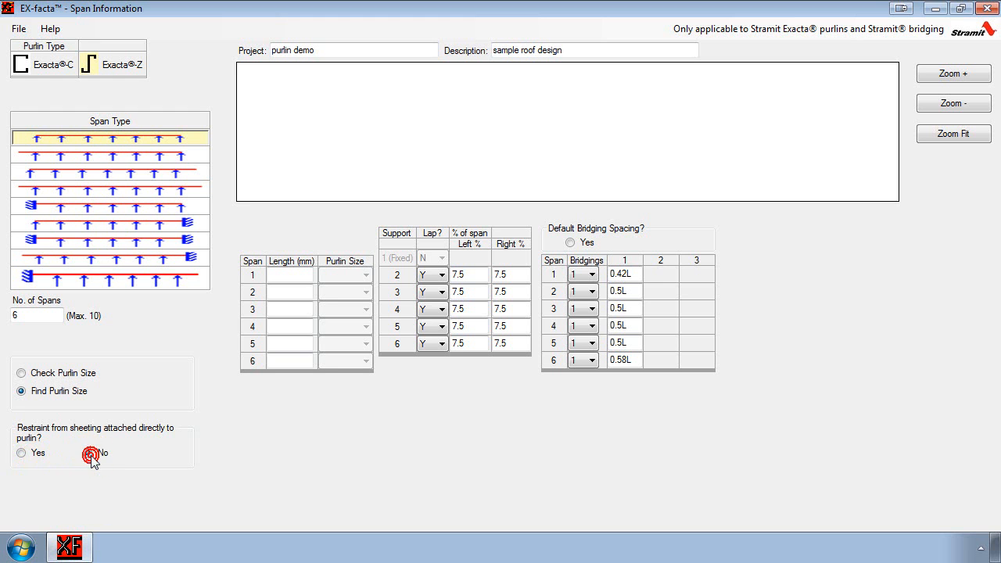
{"action": "left_click", "coordinate": [21, 453]}
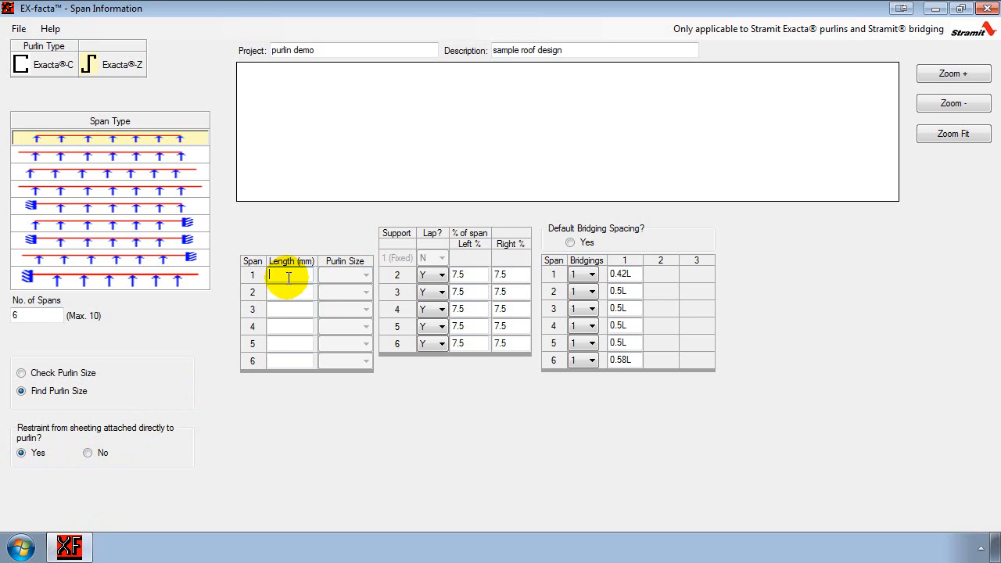
Set all span lengths to 7000 mm, and change span 3 to 8000 mm.
{"action": "type", "text": "7000"}
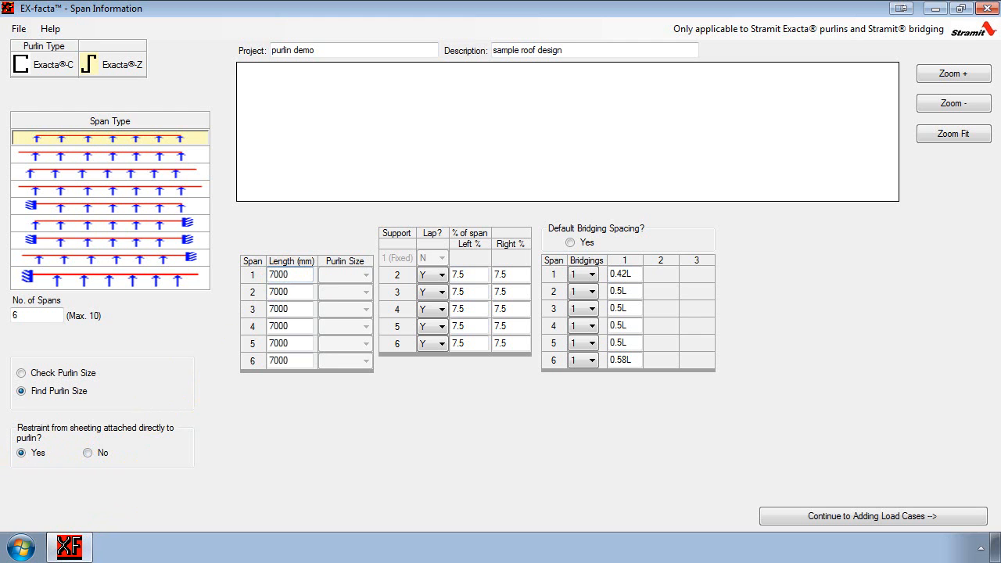
{"action": "left_click", "coordinate": [301, 307]}
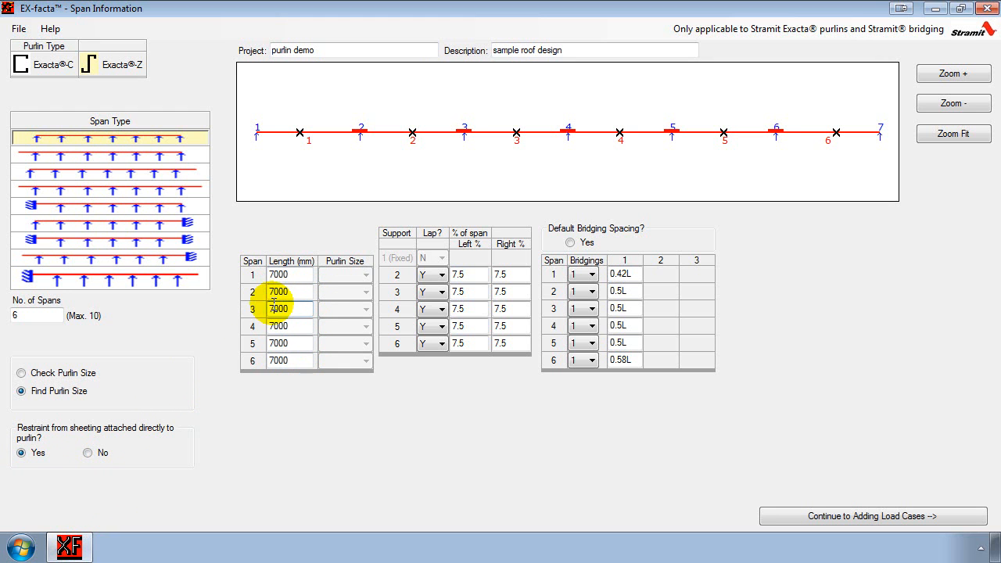
{"action": "key", "text": "Delete"}
{"action": "type", "text": "8"}
{"action": "left_click", "coordinate": [291, 324]}
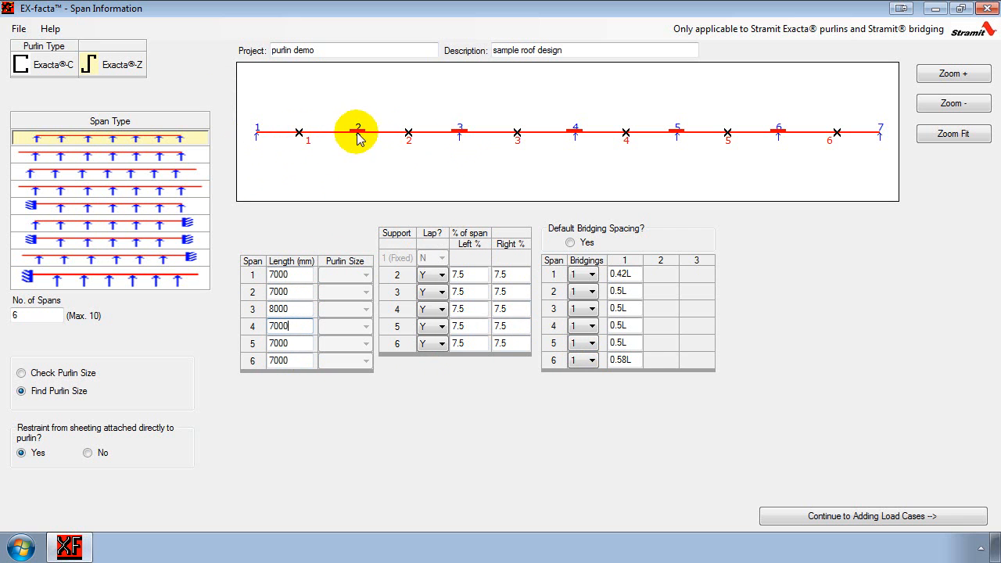
Examine the span diagram's supports, laps and bridging points up close, and fit the whole purlin line back into view.
{"action": "left_click", "coordinate": [974, 79]}
{"action": "left_click", "coordinate": [974, 76]}
{"action": "left_click", "coordinate": [973, 76]}
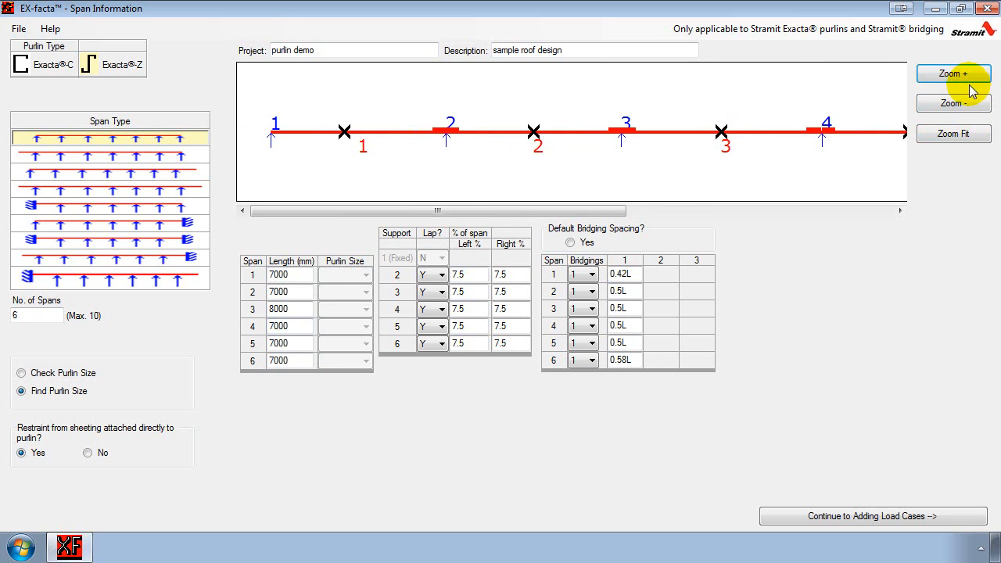
{"action": "left_click", "coordinate": [957, 108]}
{"action": "left_click", "coordinate": [945, 137]}
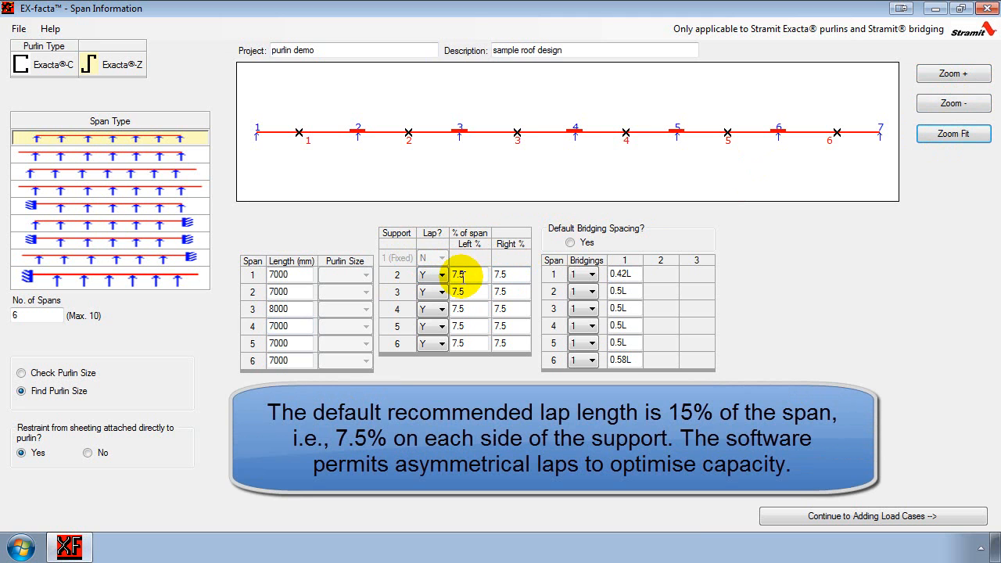
Try a 10% left lap at support 2, and return it to 7.5%.
{"action": "double_click", "coordinate": [465, 274]}
{"action": "type", "text": "10"}
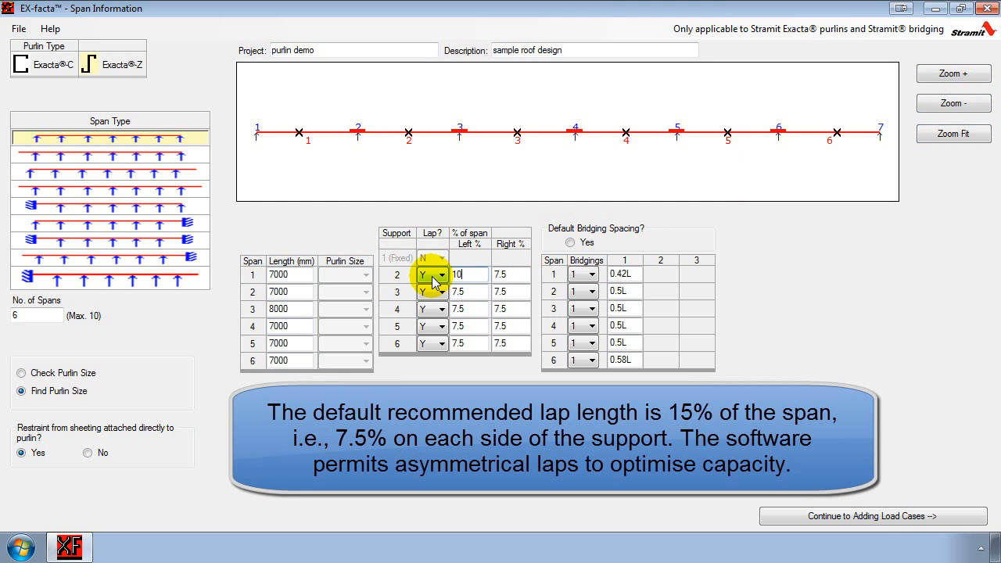
{"action": "left_click", "coordinate": [466, 294]}
{"action": "left_click_drag", "start_coordinate": [472, 278], "coordinate": [418, 265]}
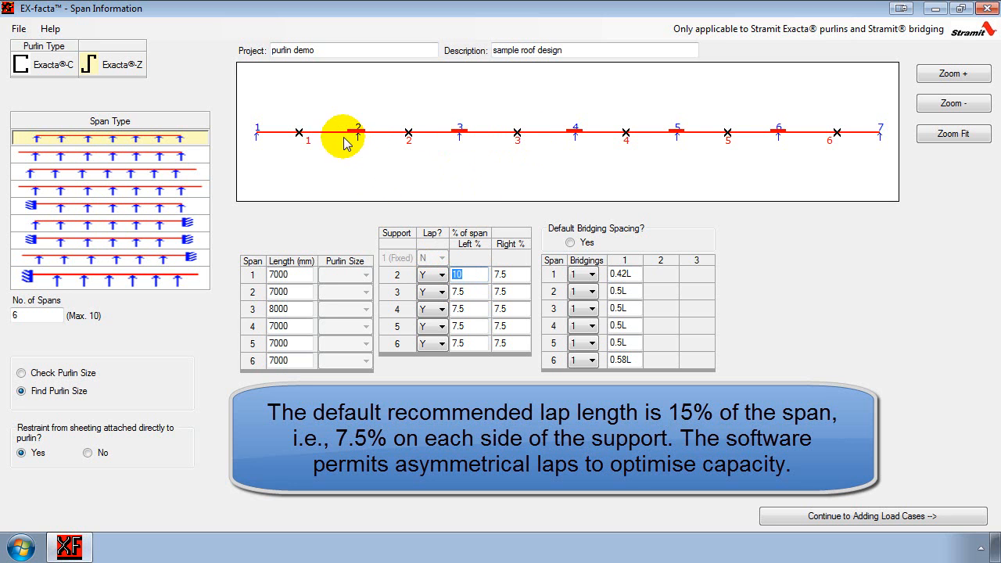
{"action": "type", "text": "7.5"}
{"action": "left_click", "coordinate": [504, 278]}
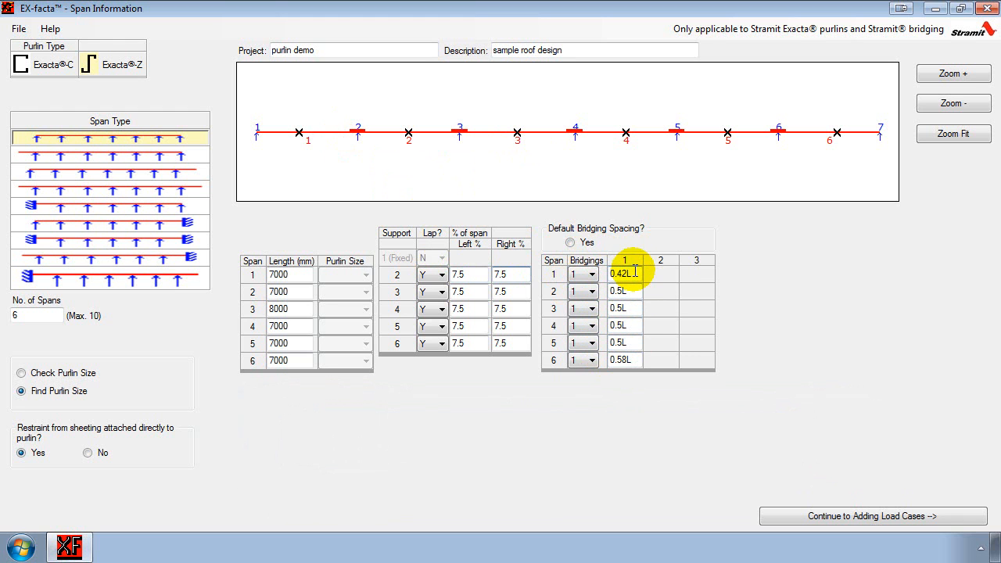
Try two bridgings in span 1, return it to one, and restore the default bridging spacing.
{"action": "left_click", "coordinate": [584, 274]}
{"action": "left_click", "coordinate": [577, 305]}
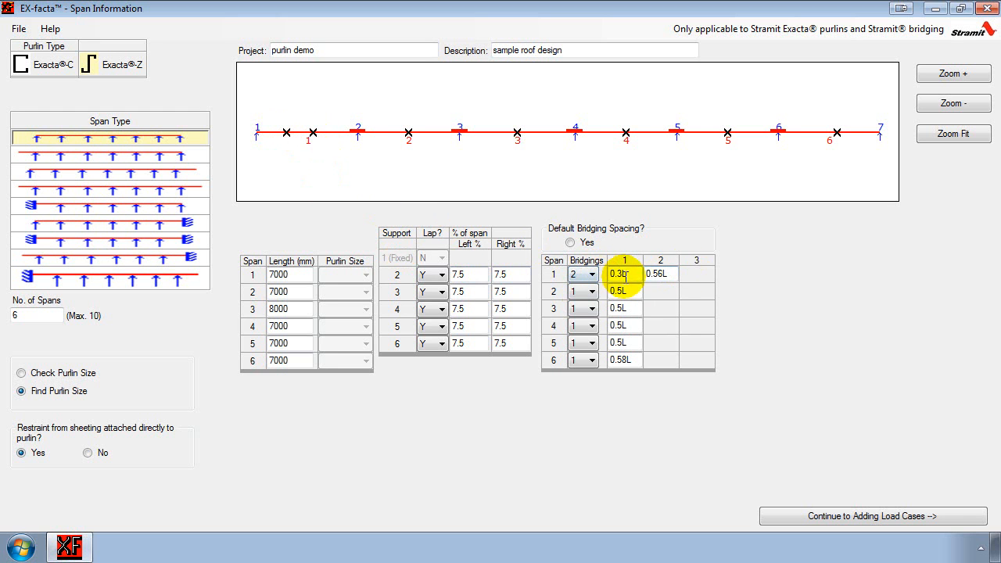
{"action": "left_click", "coordinate": [587, 274]}
{"action": "left_click", "coordinate": [580, 299]}
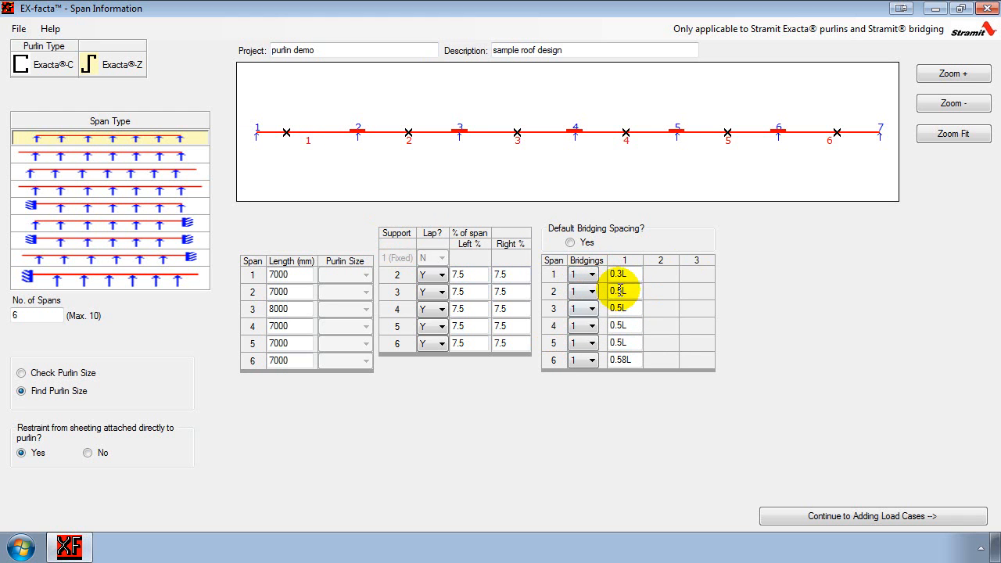
{"action": "left_click", "coordinate": [571, 243]}
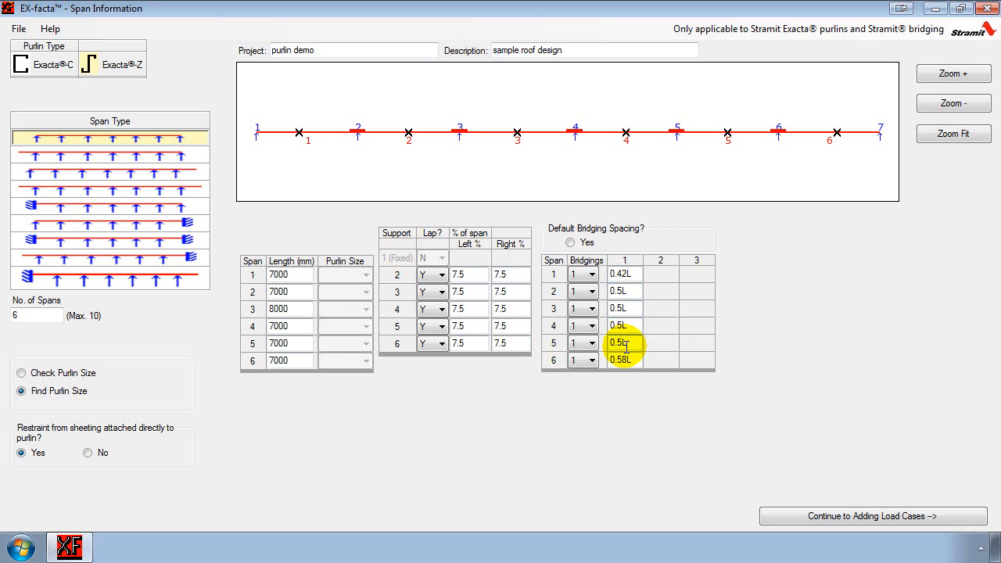
Proceed to adding load cases, accepting the unbraced lengths in spans 1 and 6.
{"action": "left_click", "coordinate": [874, 524]}
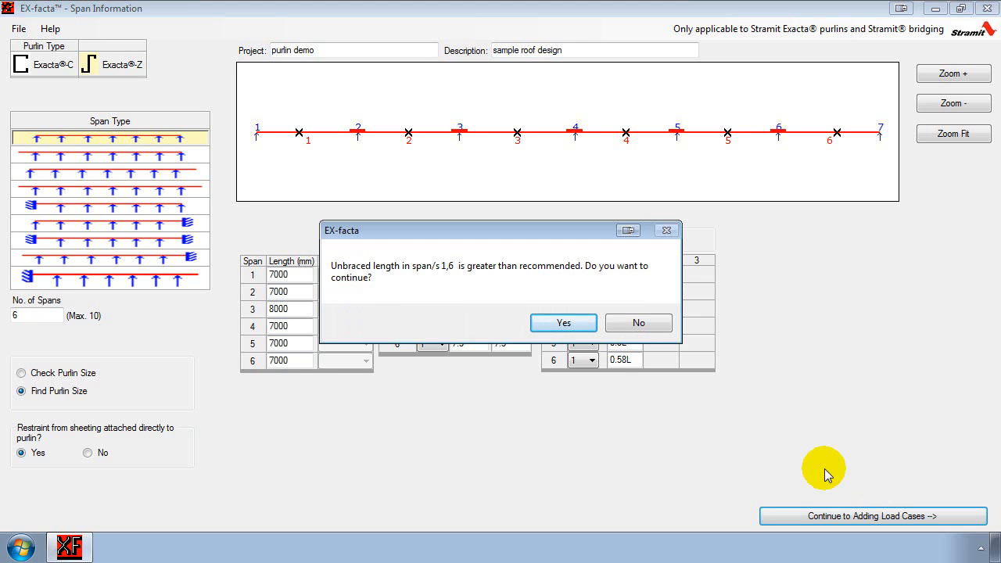
{"action": "left_click_drag", "start_coordinate": [467, 230], "coordinate": [485, 150]}
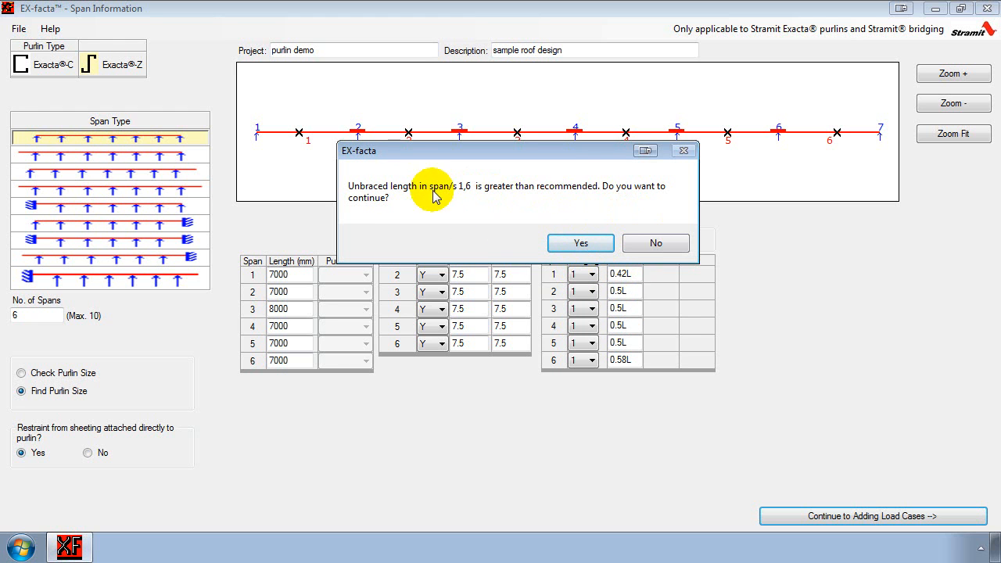
{"action": "left_click", "coordinate": [581, 244]}
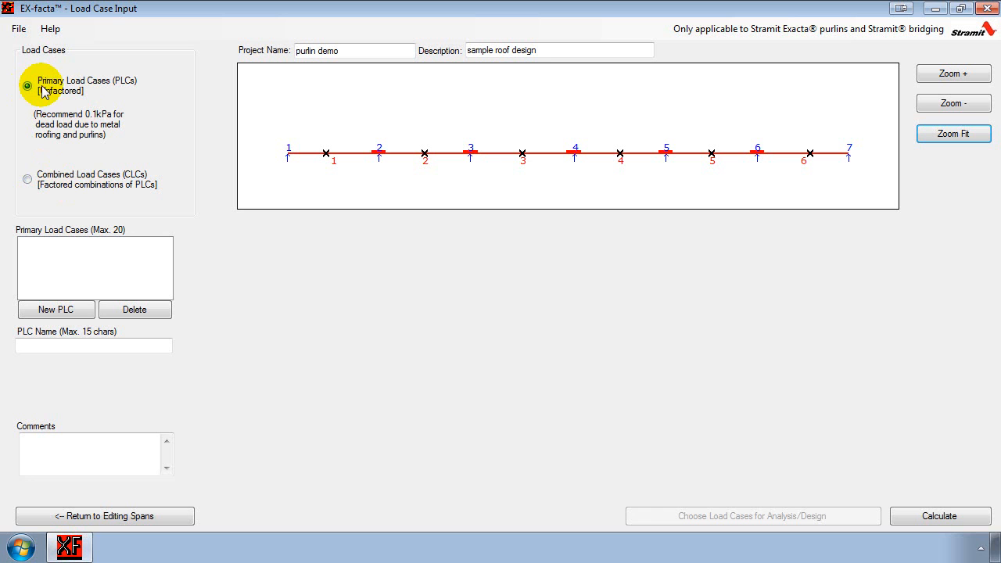
Create a primary load case named AA for strength only.
{"action": "left_click", "coordinate": [48, 311]}
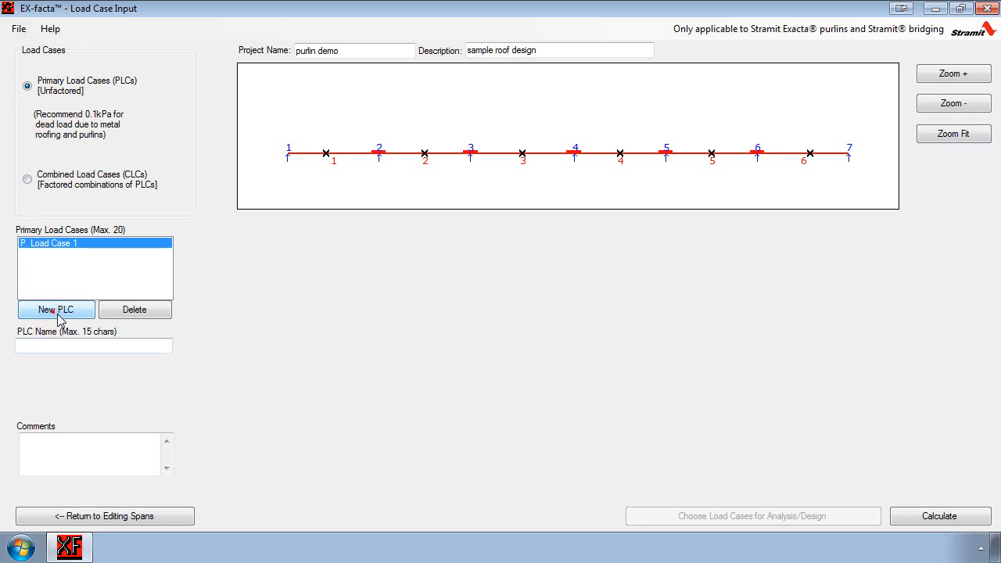
{"action": "double_click", "coordinate": [84, 346]}
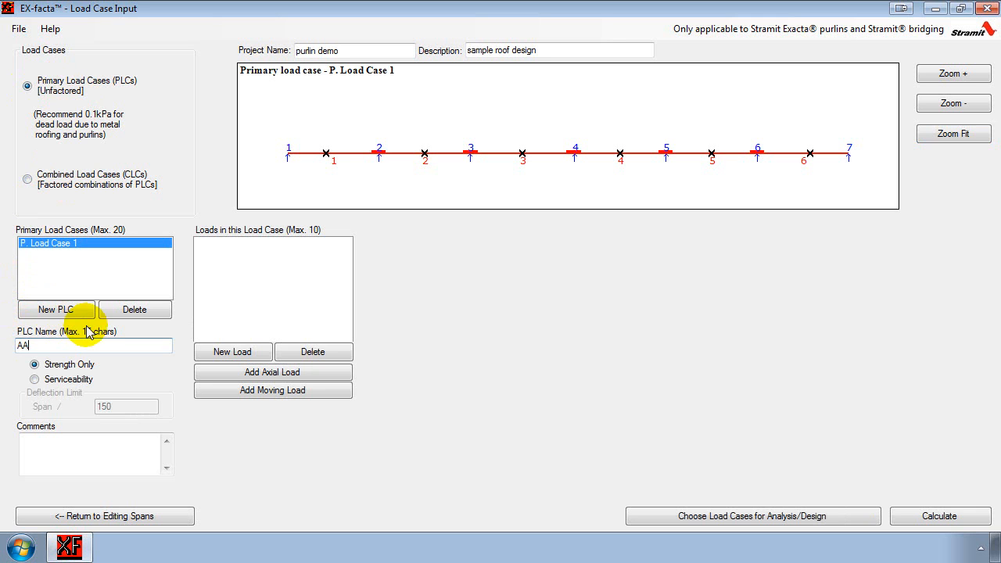
{"action": "left_click", "coordinate": [34, 372]}
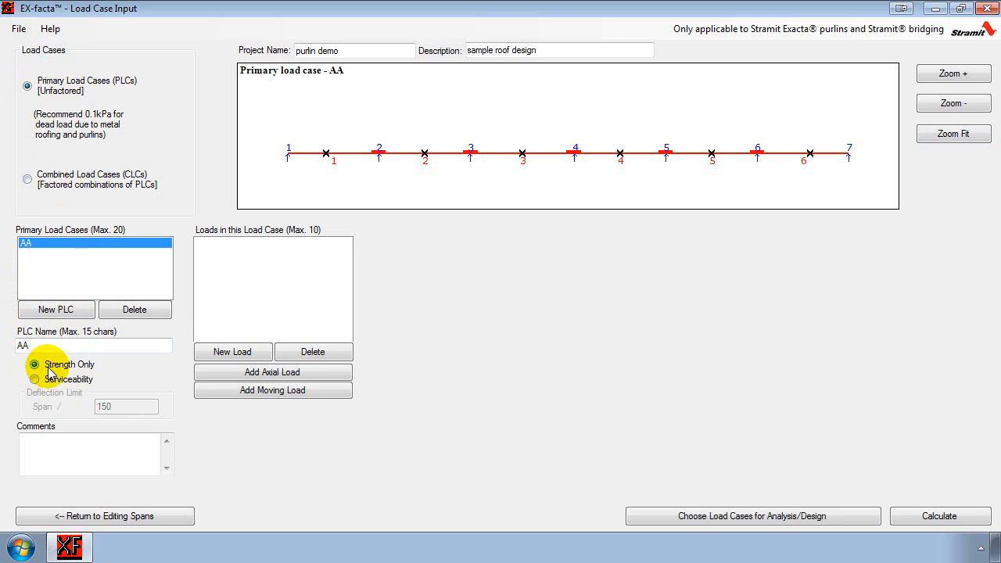
Add a uniformly distributed load of 3 kN/m over spans 1 to 3 in load case AA.
{"action": "left_click", "coordinate": [232, 353]}
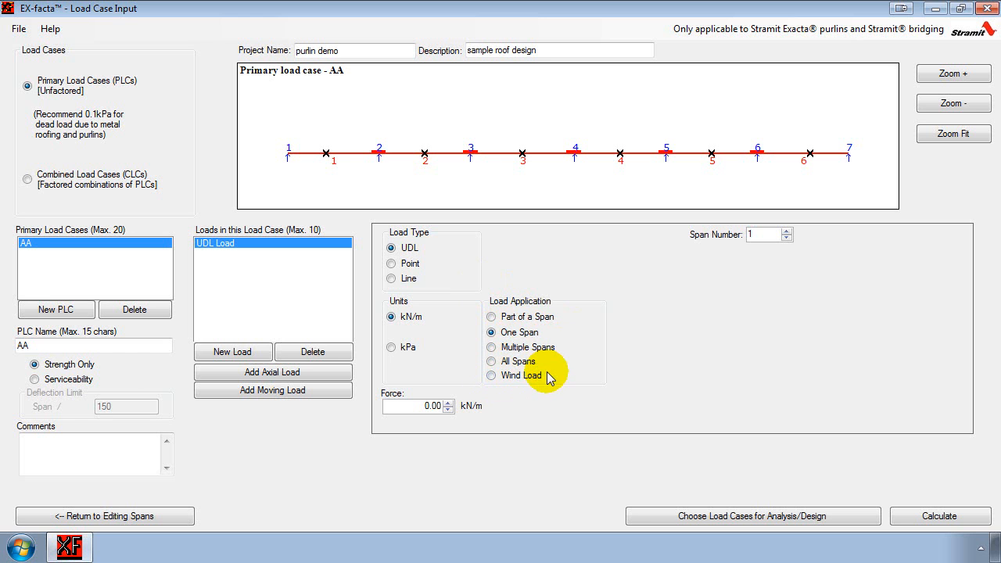
{"action": "left_click", "coordinate": [494, 347]}
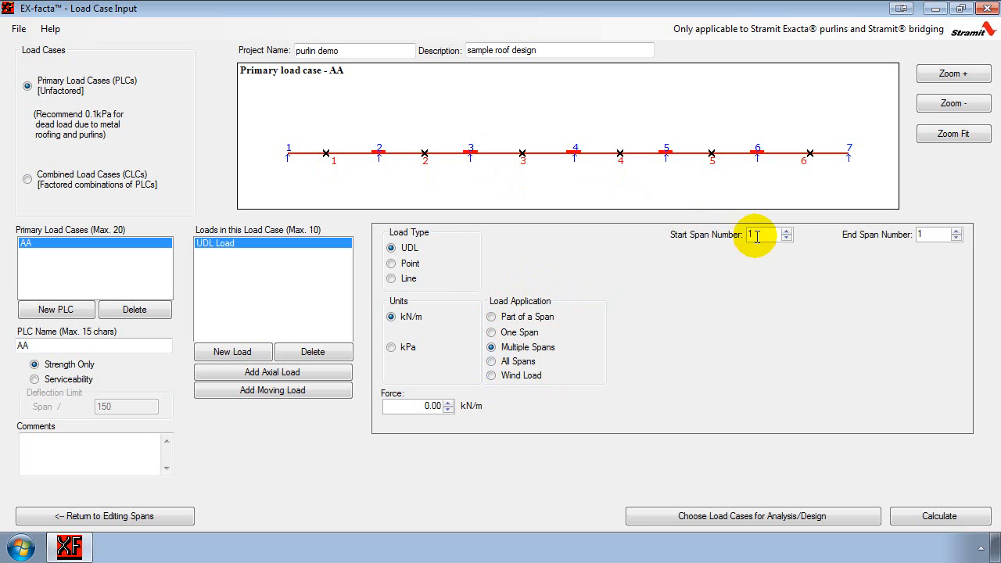
{"action": "left_click", "coordinate": [955, 231]}
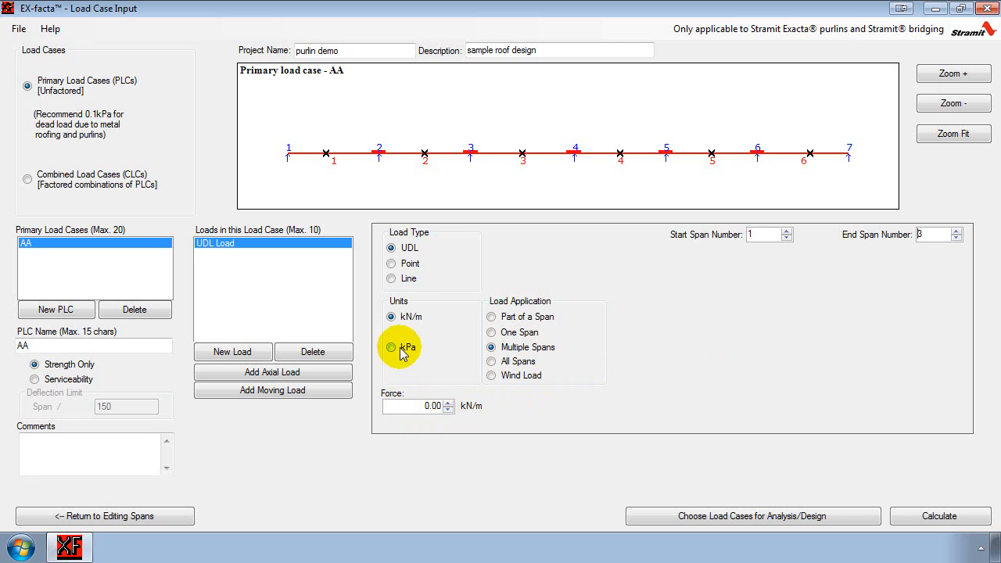
{"action": "left_click", "coordinate": [449, 402]}
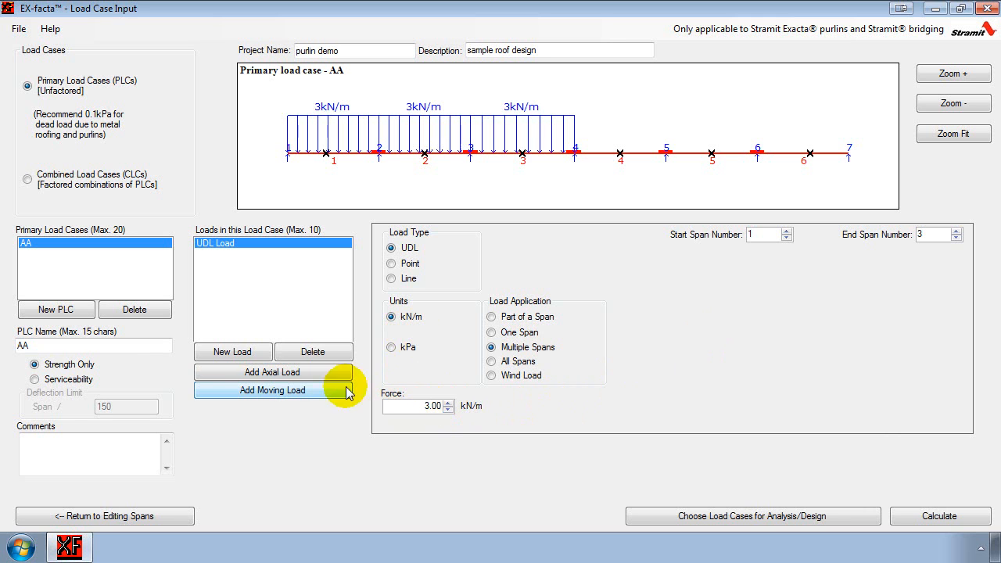
Add a wind load to case AA with its first element ending at 0.25 of the length and a force of -3 kN/m.
{"action": "left_click", "coordinate": [235, 353]}
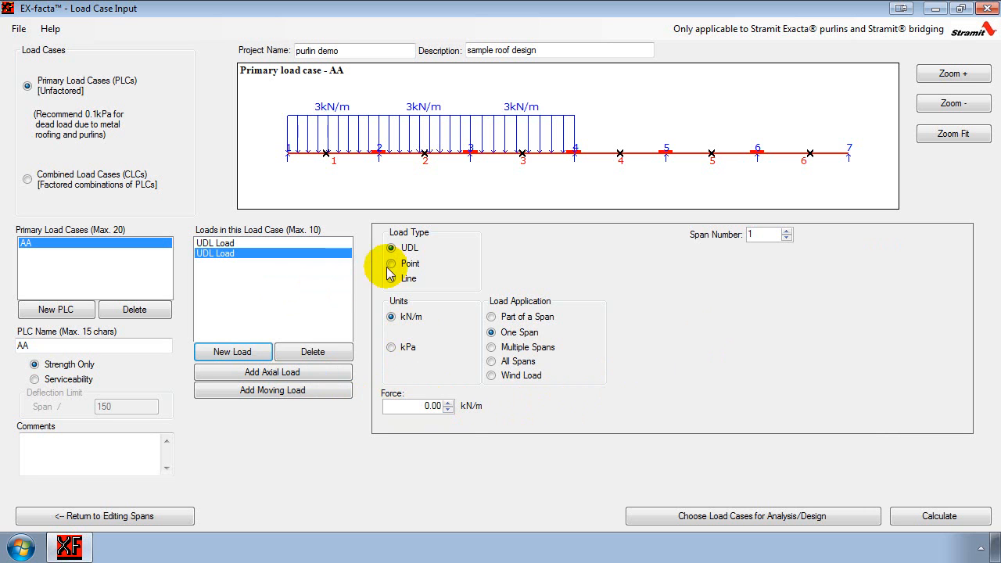
{"action": "left_click", "coordinate": [492, 376]}
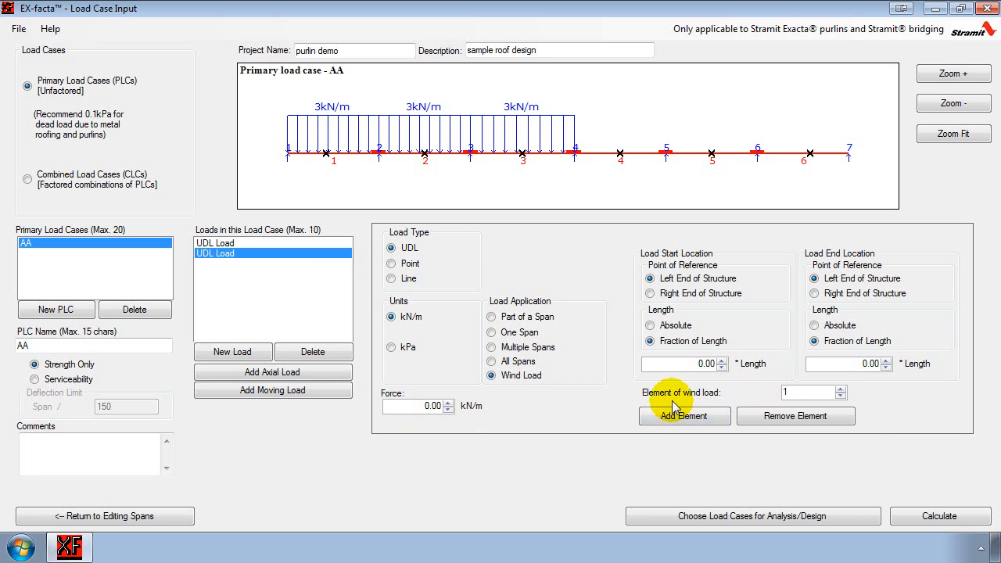
{"action": "double_click", "coordinate": [786, 392]}
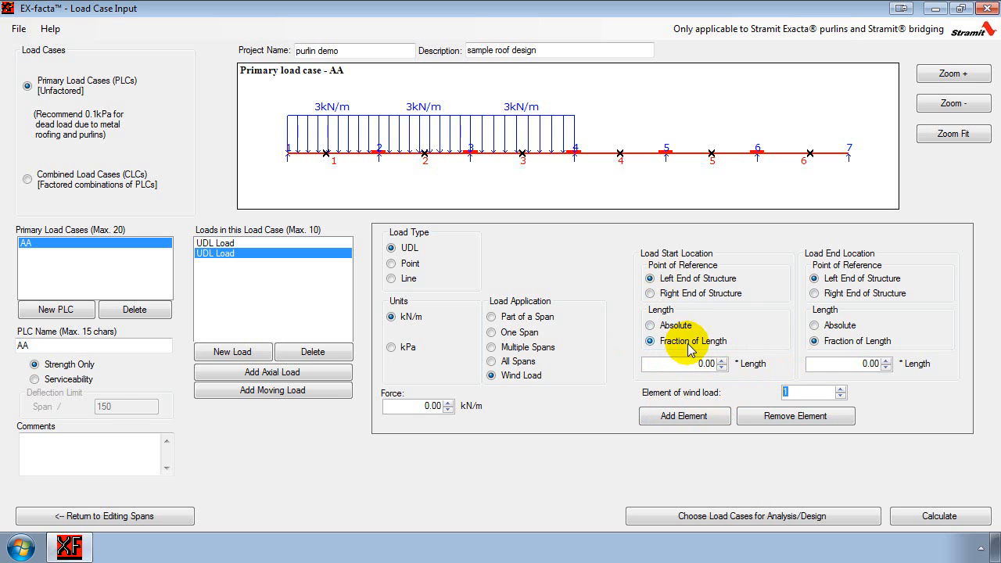
{"action": "left_click_drag", "start_coordinate": [859, 364], "coordinate": [879, 365]}
{"action": "left_click", "coordinate": [887, 365]}
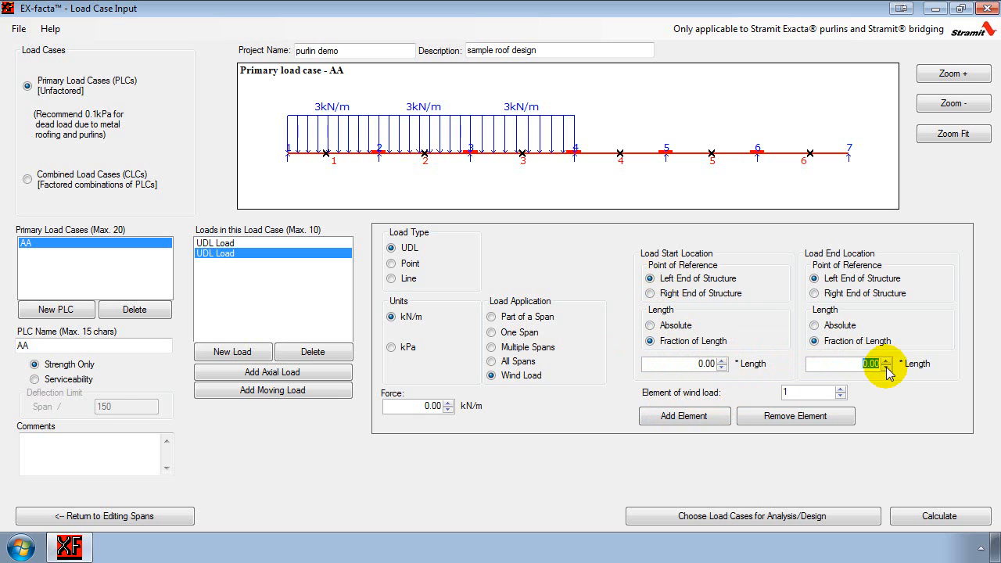
{"action": "type", "text": "0"}
{"action": "left_click", "coordinate": [817, 393]}
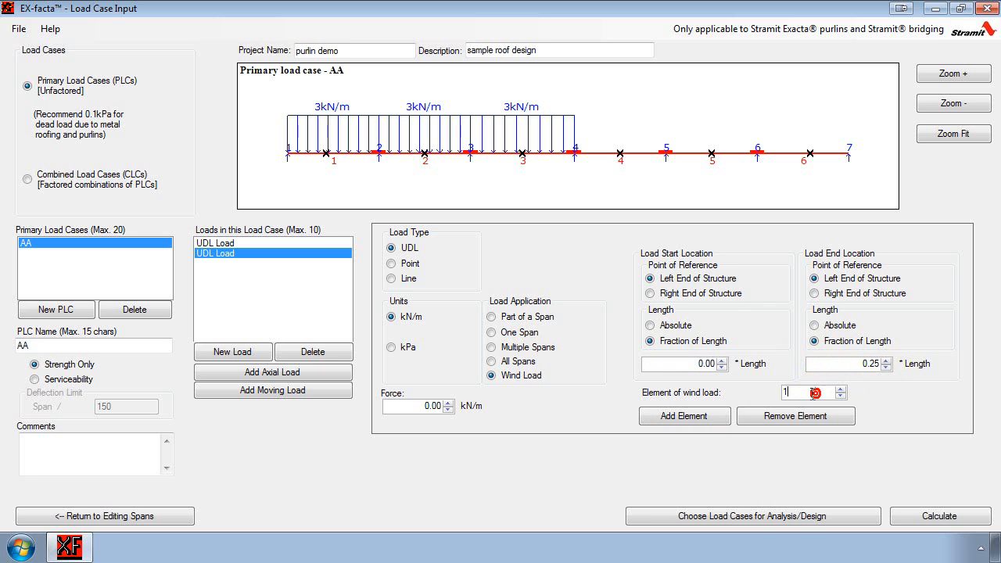
{"action": "left_click", "coordinate": [448, 409]}
{"action": "left_click", "coordinate": [448, 409]}
{"action": "left_click", "coordinate": [448, 409]}
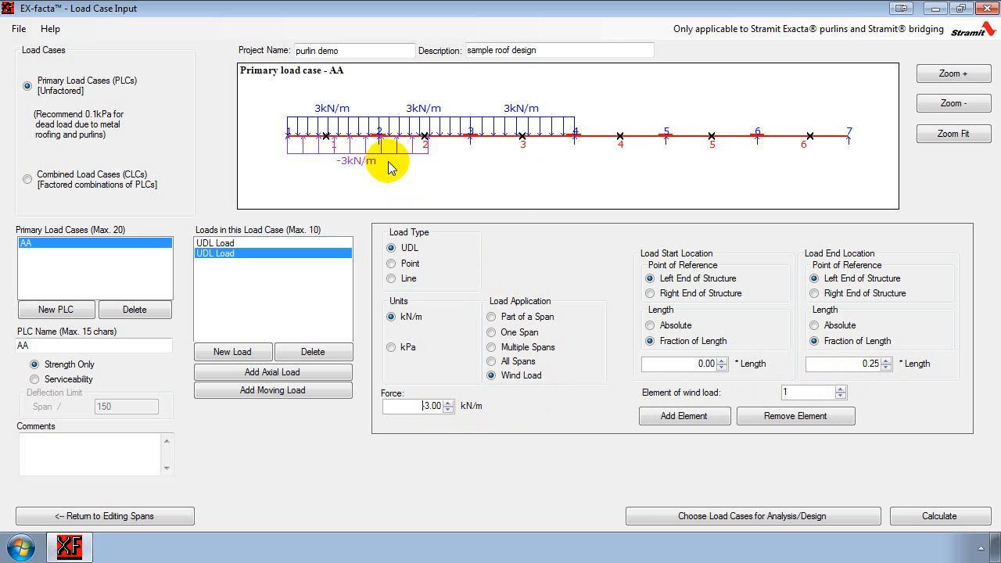
Add a second wind load element from 0.25 to 0.5 of the length with a force of -2 kN/m.
{"action": "left_click", "coordinate": [696, 424]}
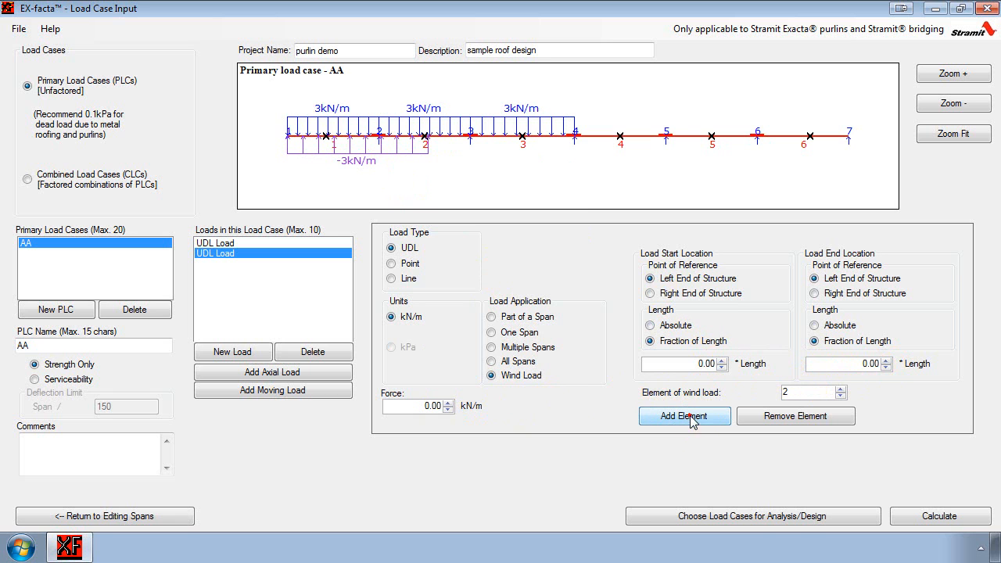
{"action": "left_click", "coordinate": [688, 363]}
{"action": "type", "text": "0.25"}
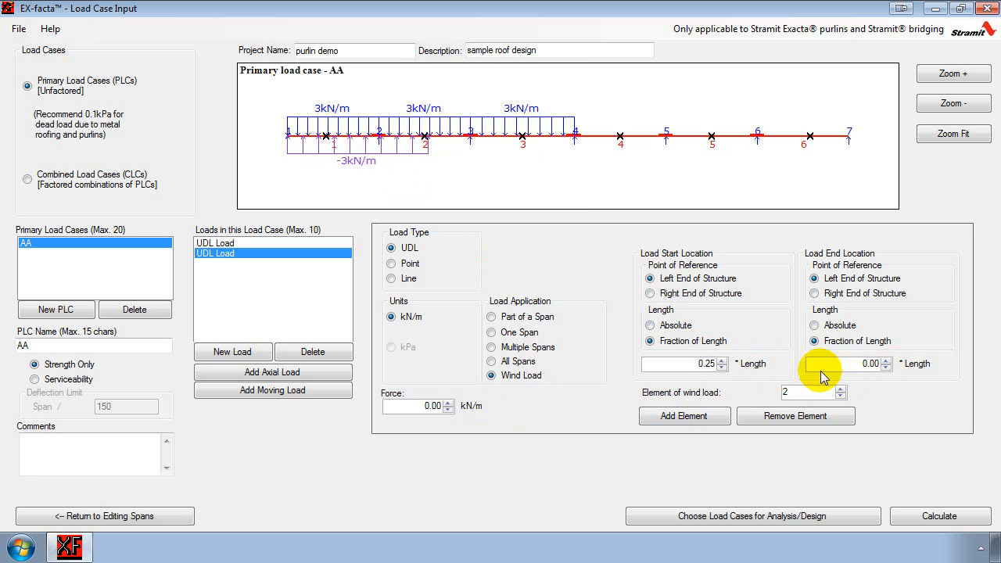
{"action": "left_click", "coordinate": [880, 365]}
{"action": "type", "text": "0.5"}
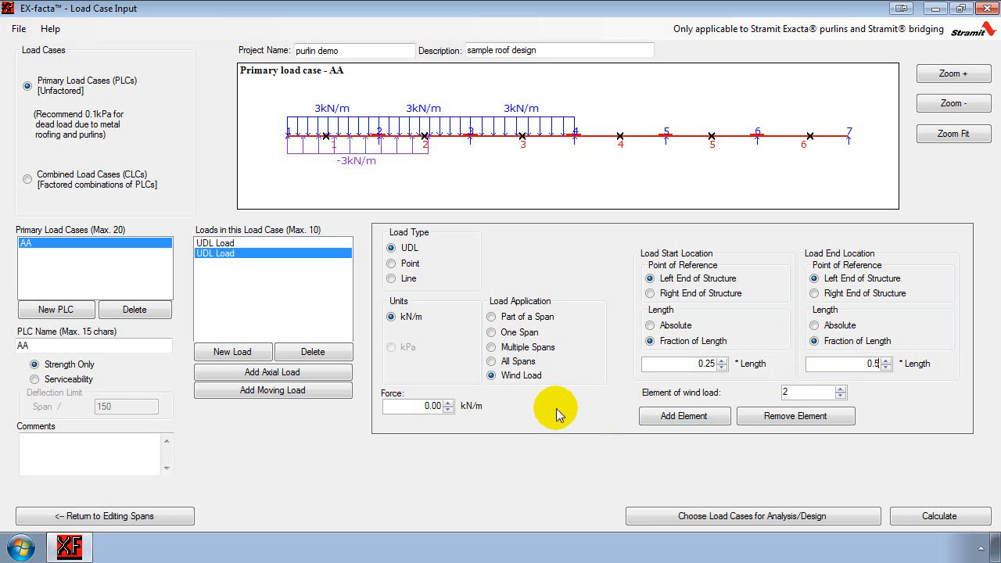
{"action": "double_click", "coordinate": [447, 410]}
{"action": "left_click", "coordinate": [530, 185]}
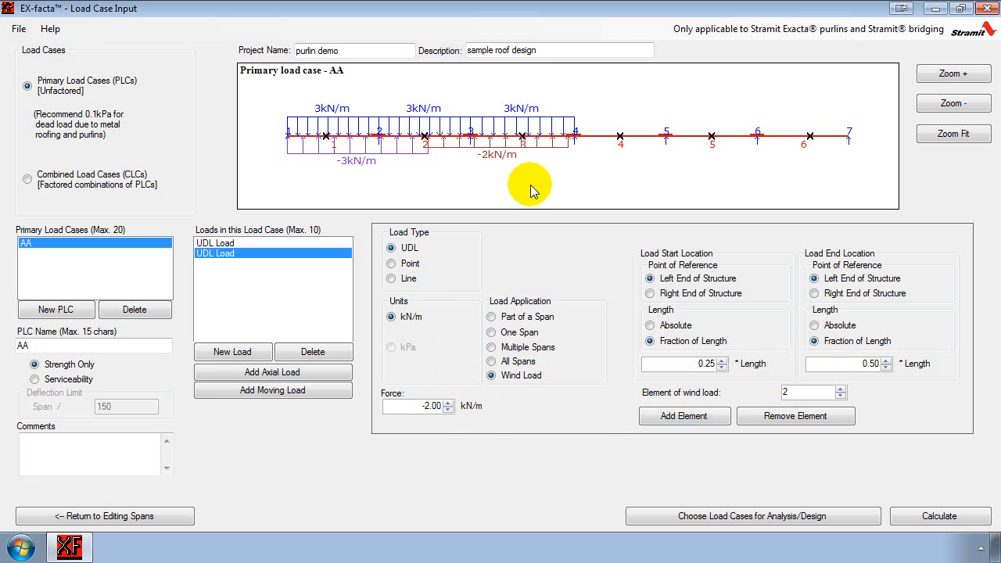
Add a third wind load element from 0.5 to 1.0 of the length with a force of -1 kN/m.
{"action": "left_click", "coordinate": [683, 415]}
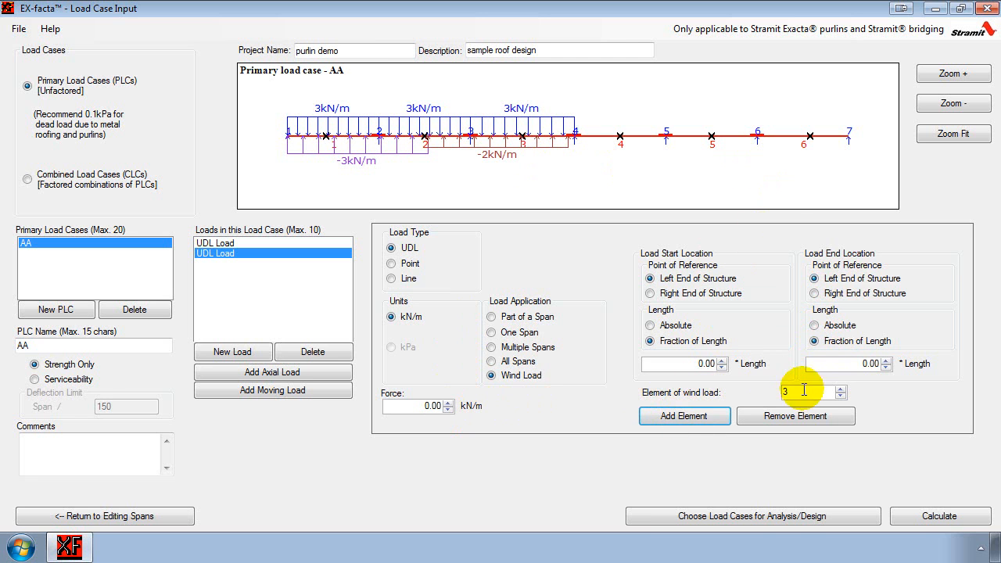
{"action": "double_click", "coordinate": [708, 363]}
{"action": "type", "text": ".5"}
{"action": "double_click", "coordinate": [866, 365]}
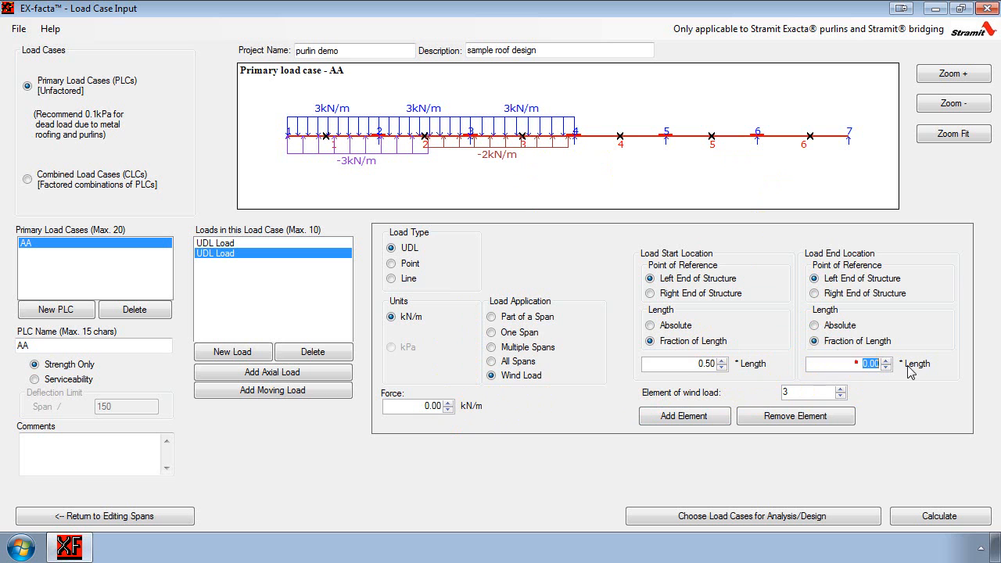
{"action": "type", "text": "1.0"}
{"action": "double_click", "coordinate": [434, 406]}
{"action": "type", "text": "-1"}
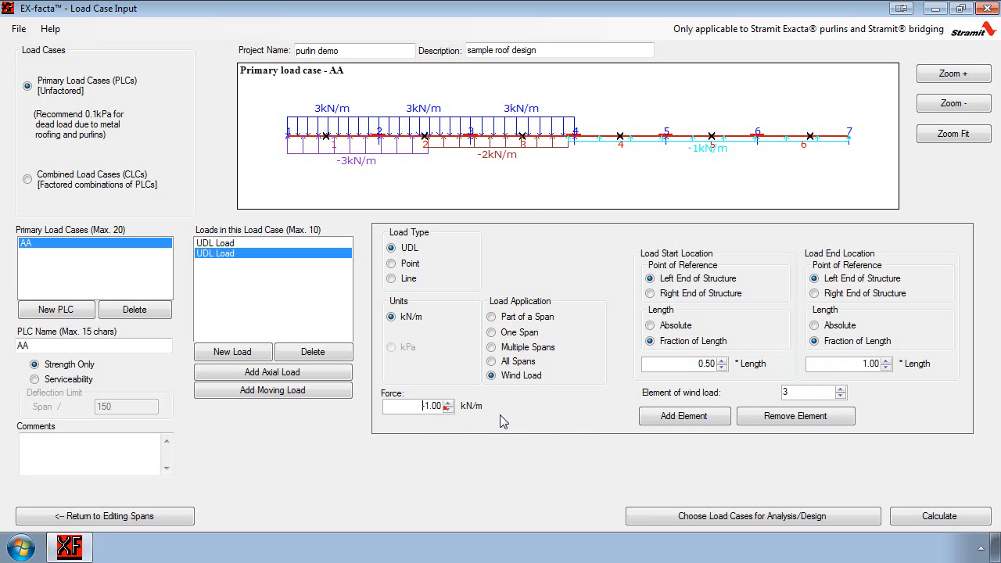
{"action": "left_click", "coordinate": [514, 388]}
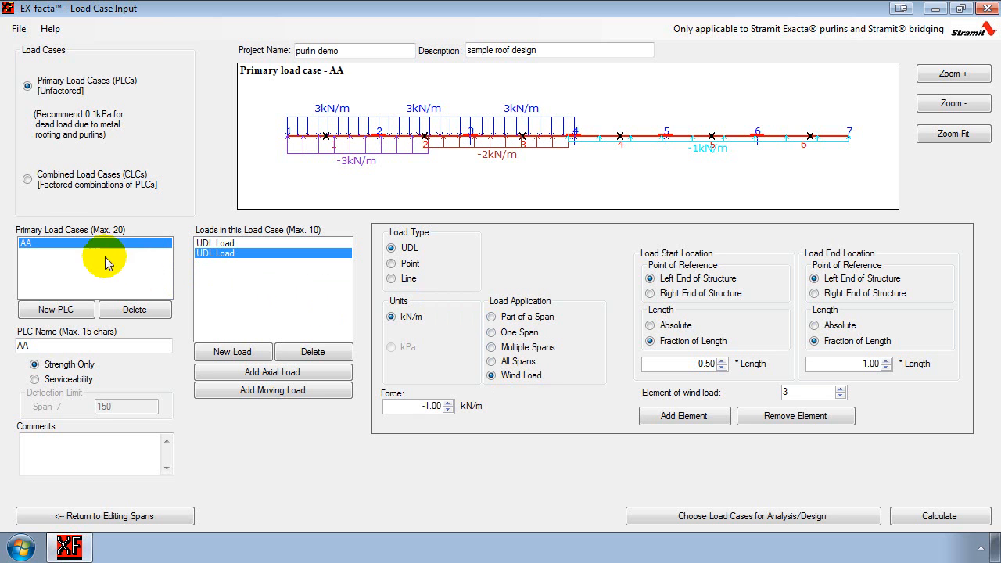
Create a second primary load case named BB.
{"action": "left_click", "coordinate": [57, 309]}
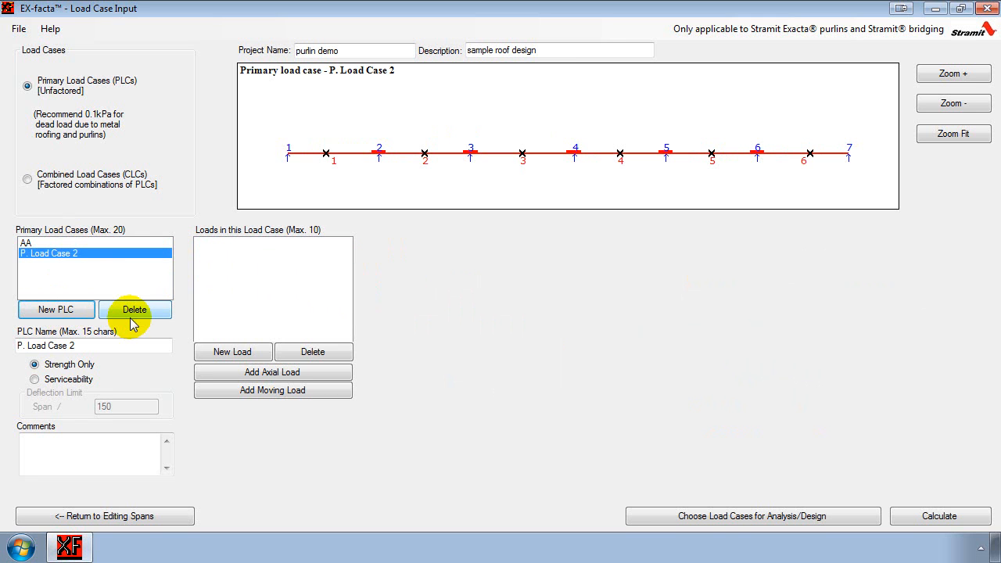
{"action": "left_click", "coordinate": [101, 346]}
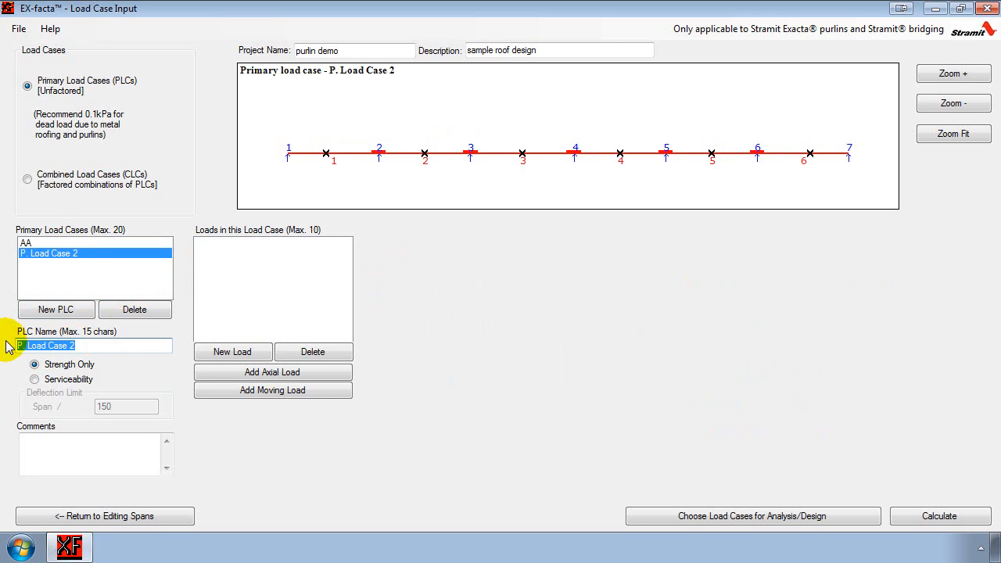
{"action": "type", "text": "BB"}
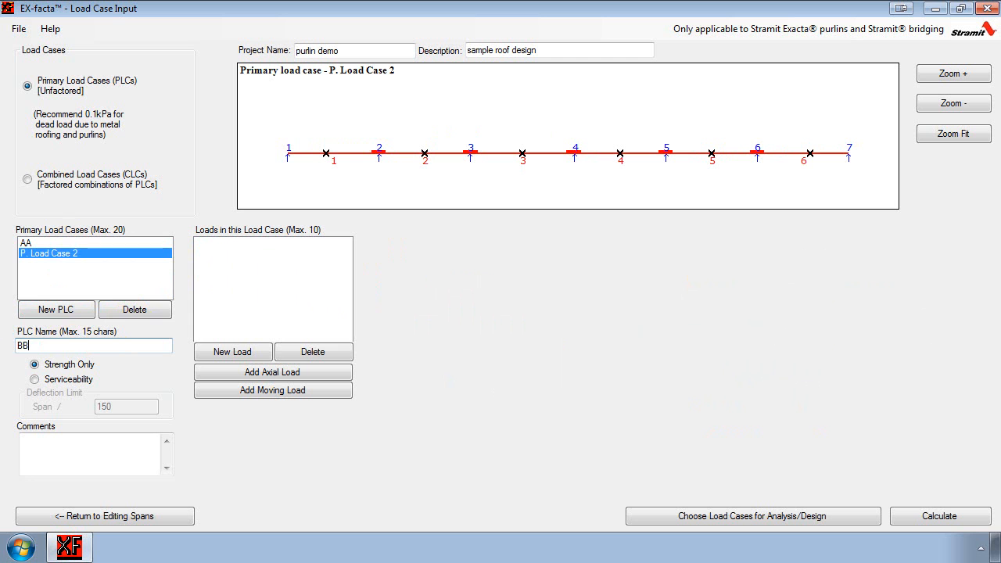
Add a moving load to case BB, referencing its right bound to the right end of the structure, with a 2000 mm width.
{"action": "left_click", "coordinate": [286, 392]}
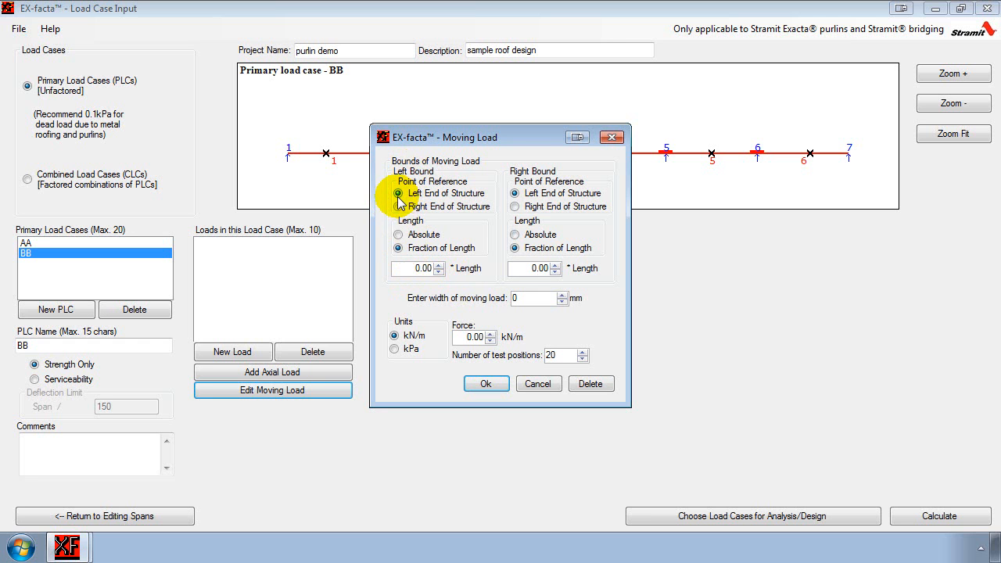
{"action": "left_click", "coordinate": [521, 206]}
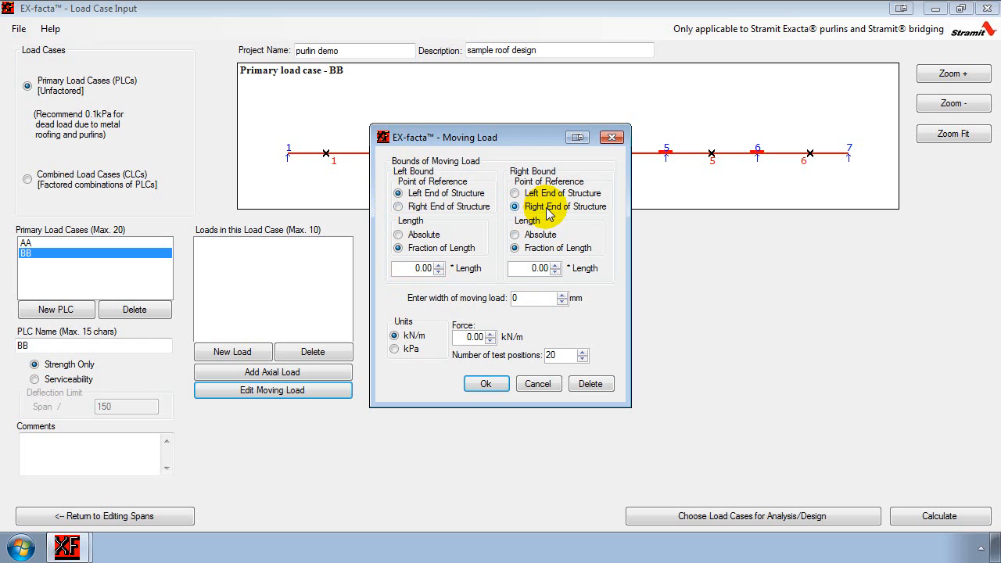
{"action": "left_click", "coordinate": [522, 299]}
{"action": "type", "text": "2000"}
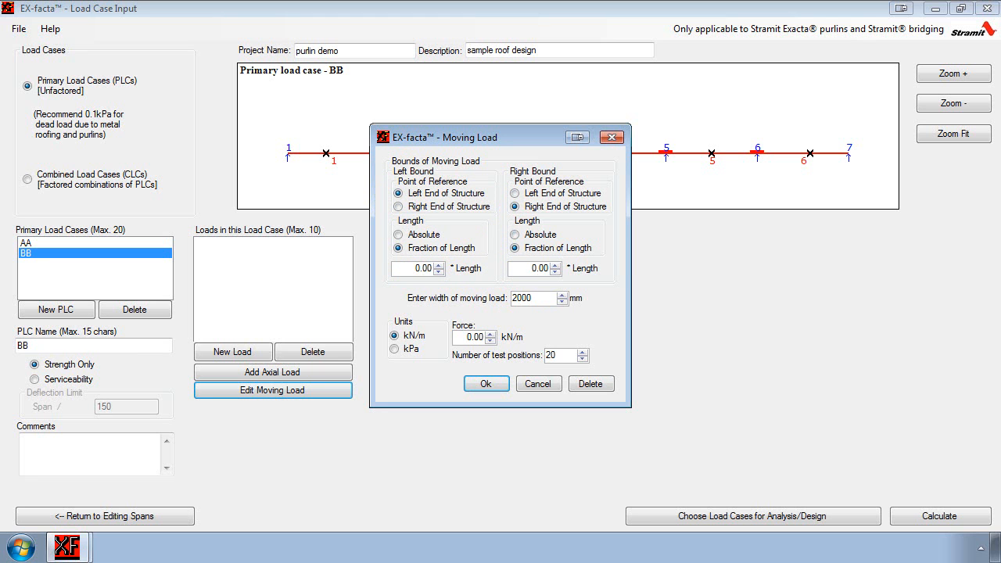
Define the moving load in kPa with a pressure of -1.33 kPa and a purlin spacing of 1500 mm.
{"action": "left_click", "coordinate": [395, 351]}
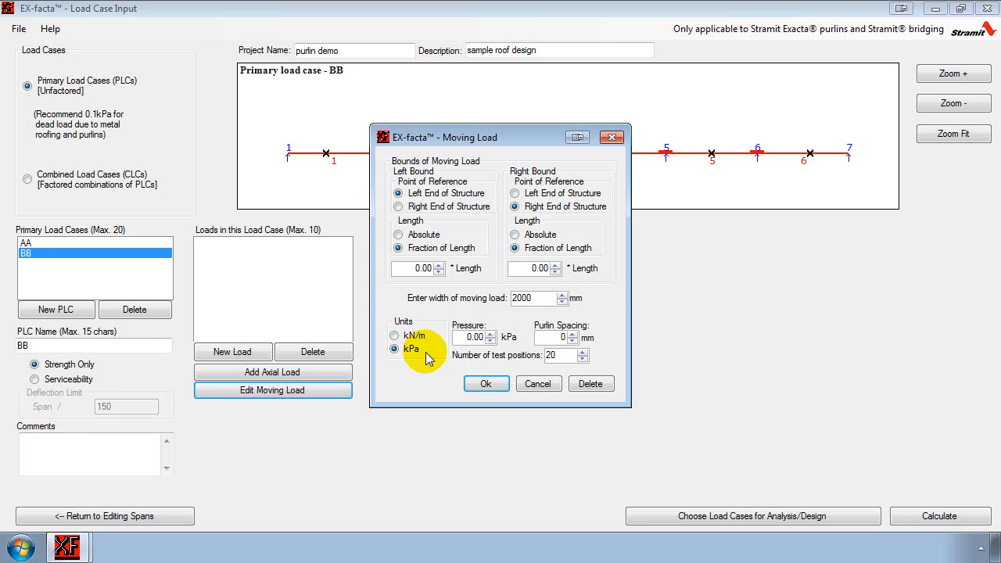
{"action": "double_click", "coordinate": [465, 340]}
{"action": "type", "text": "-1.33"}
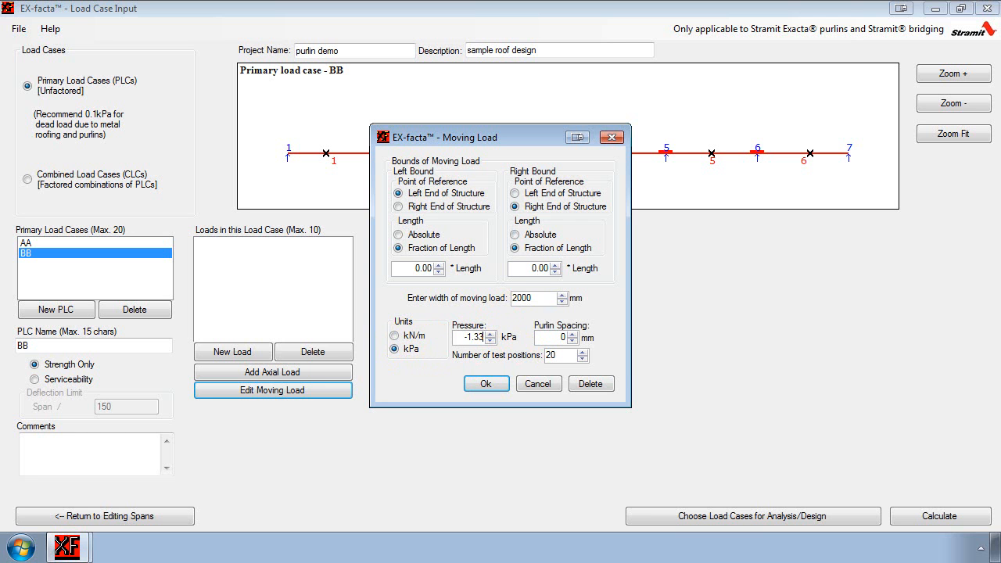
{"action": "double_click", "coordinate": [562, 337]}
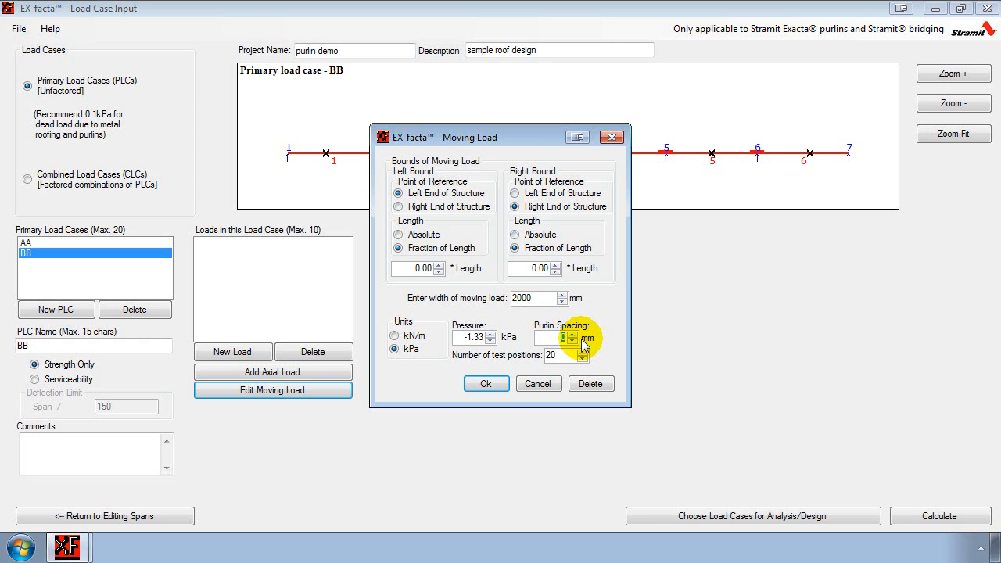
{"action": "type", "text": "1500"}
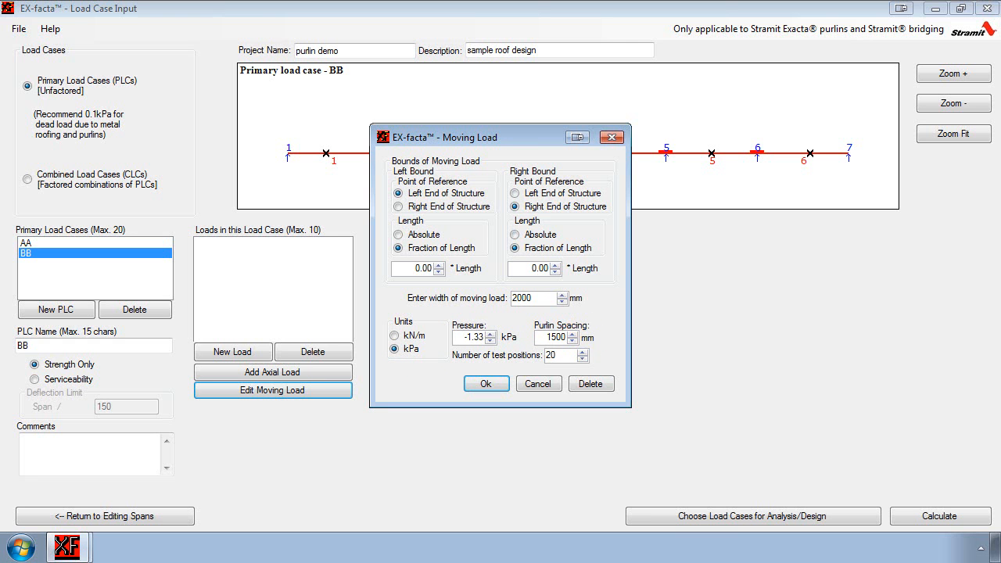
{"action": "left_click", "coordinate": [560, 355]}
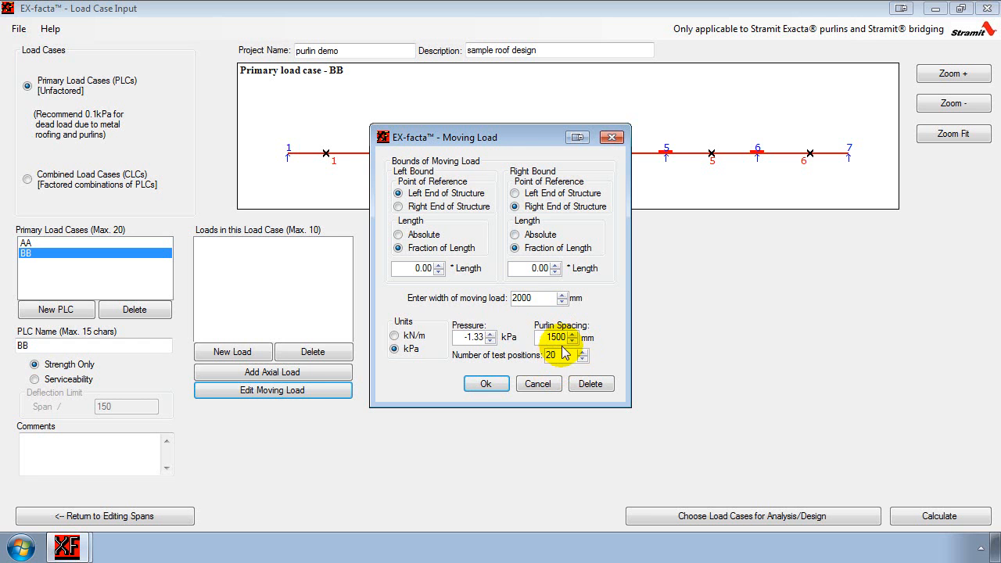
{"action": "left_click", "coordinate": [485, 383]}
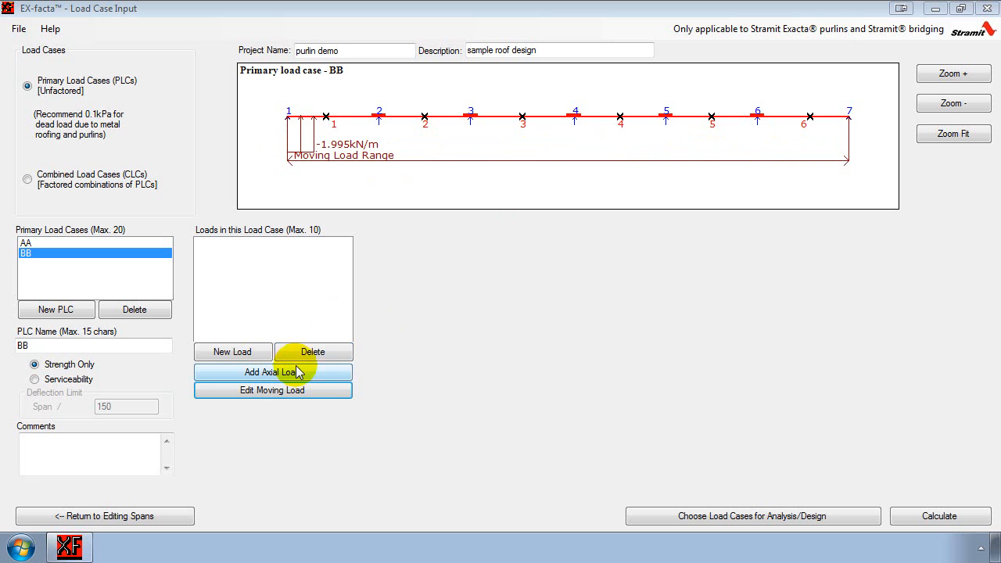
Add a 2 kN compression axial load to case BB.
{"action": "left_click", "coordinate": [267, 373]}
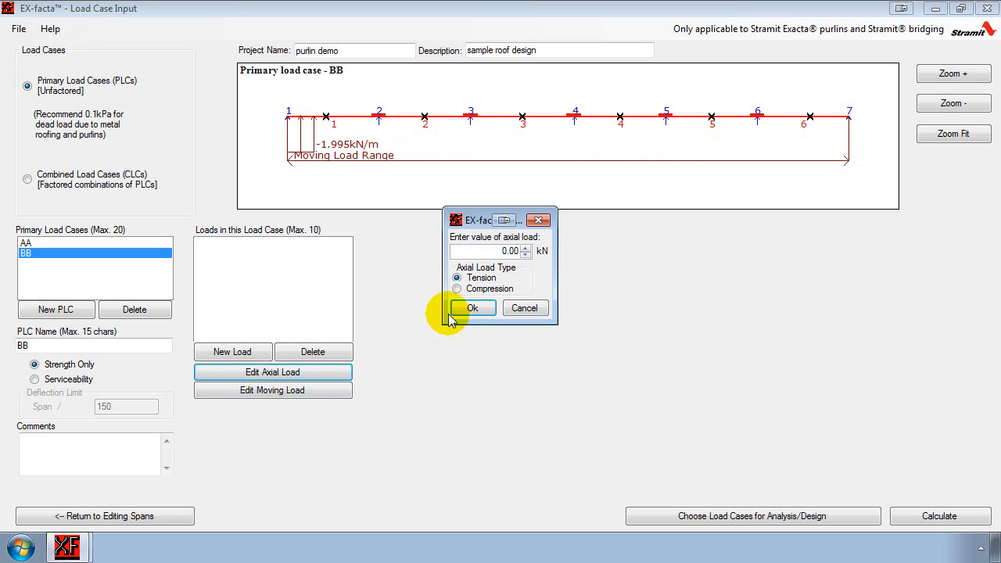
{"action": "left_click", "coordinate": [456, 288]}
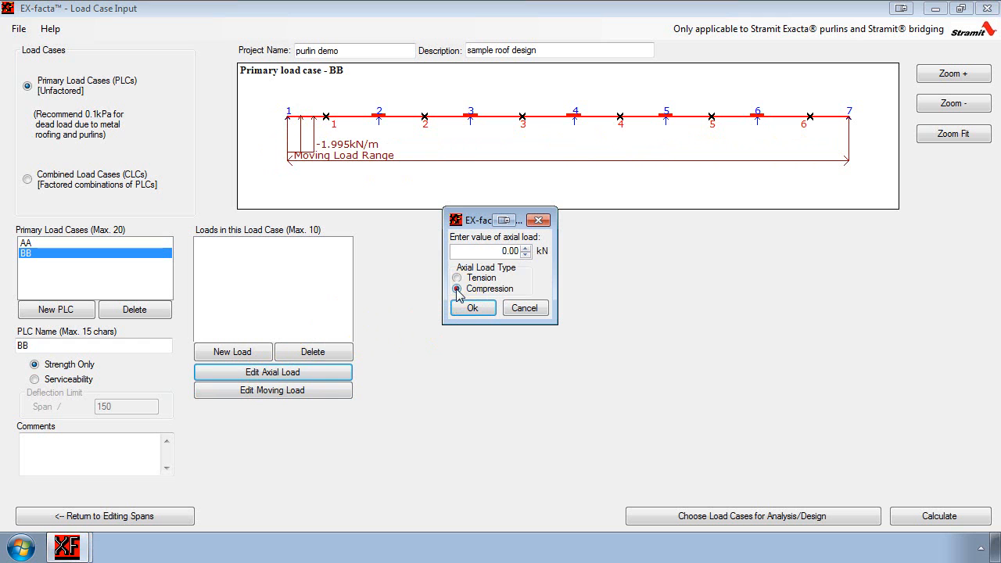
{"action": "left_click", "coordinate": [526, 247]}
{"action": "left_click", "coordinate": [526, 247]}
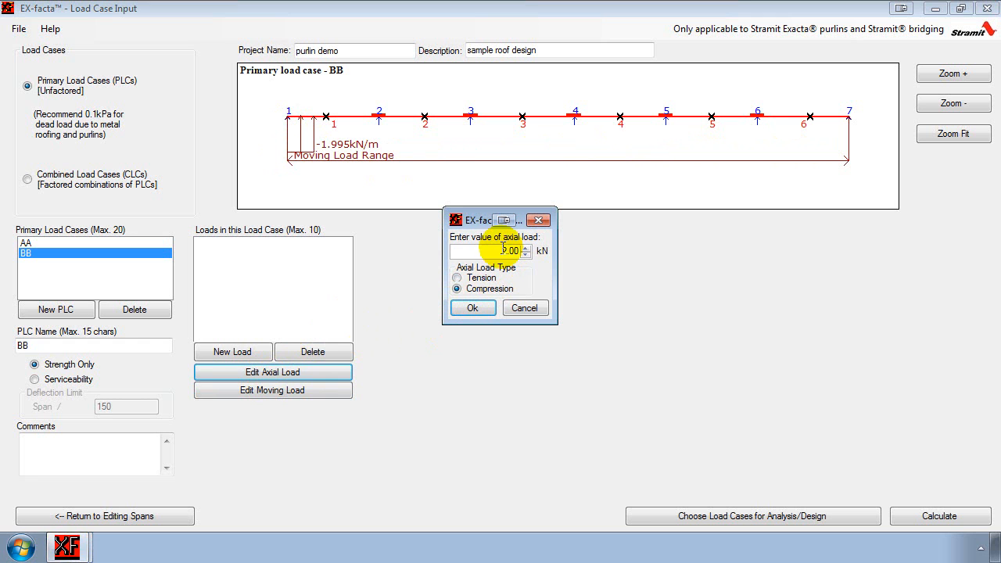
{"action": "left_click", "coordinate": [471, 309]}
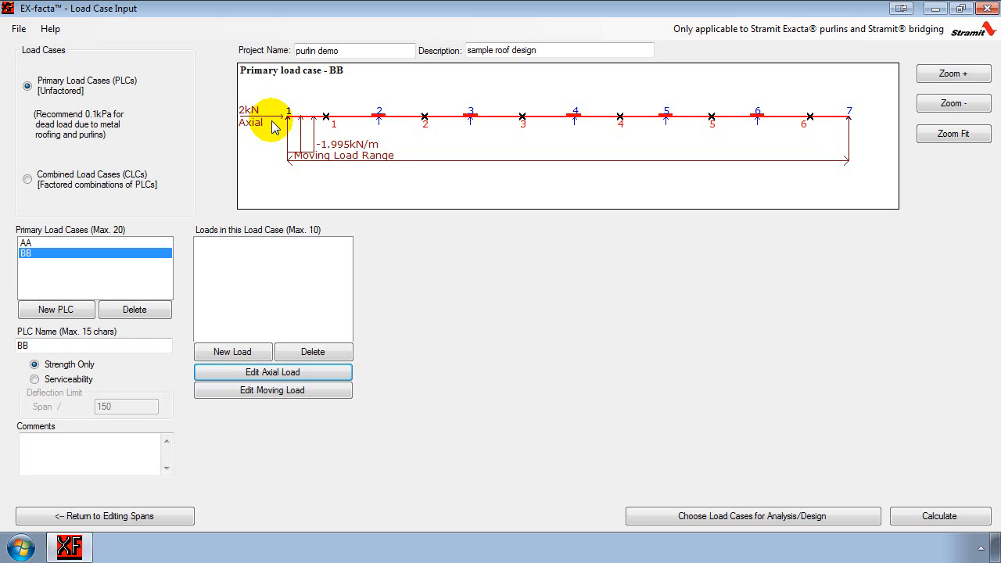
Create a third primary load case named CC.
{"action": "left_click", "coordinate": [49, 310]}
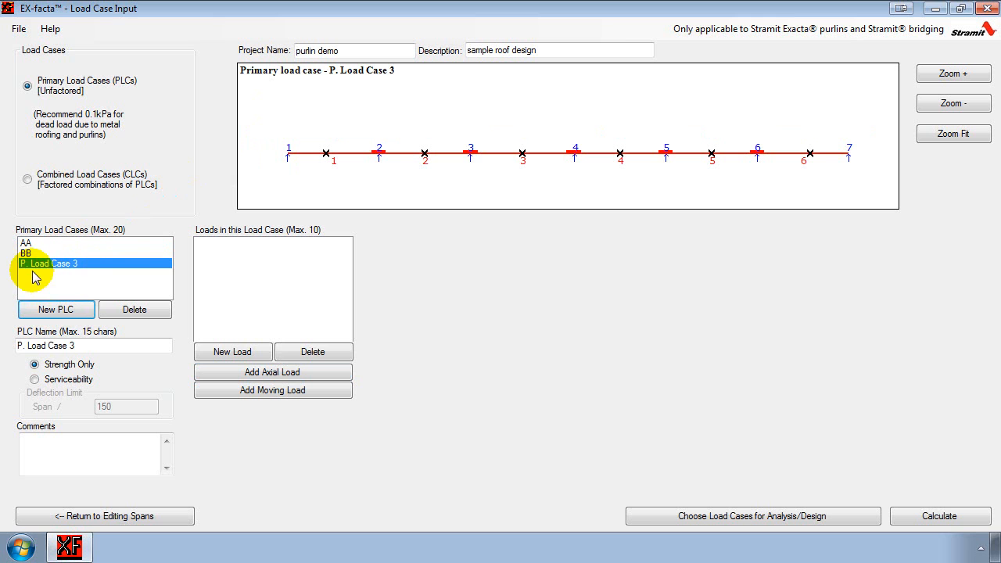
{"action": "left_click_drag", "start_coordinate": [100, 345], "coordinate": [4, 332]}
{"action": "type", "text": "CC"}
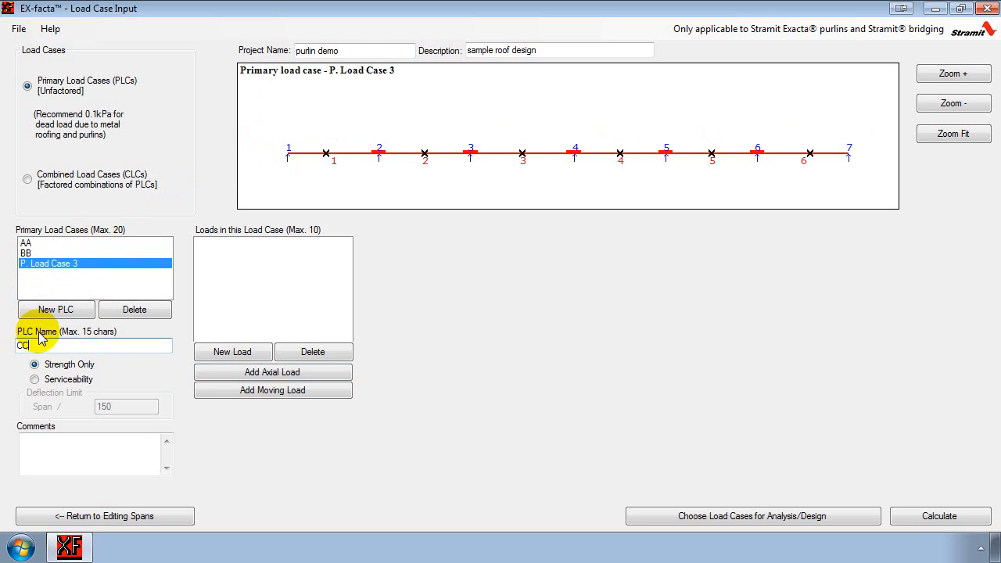
{"action": "left_click", "coordinate": [39, 260]}
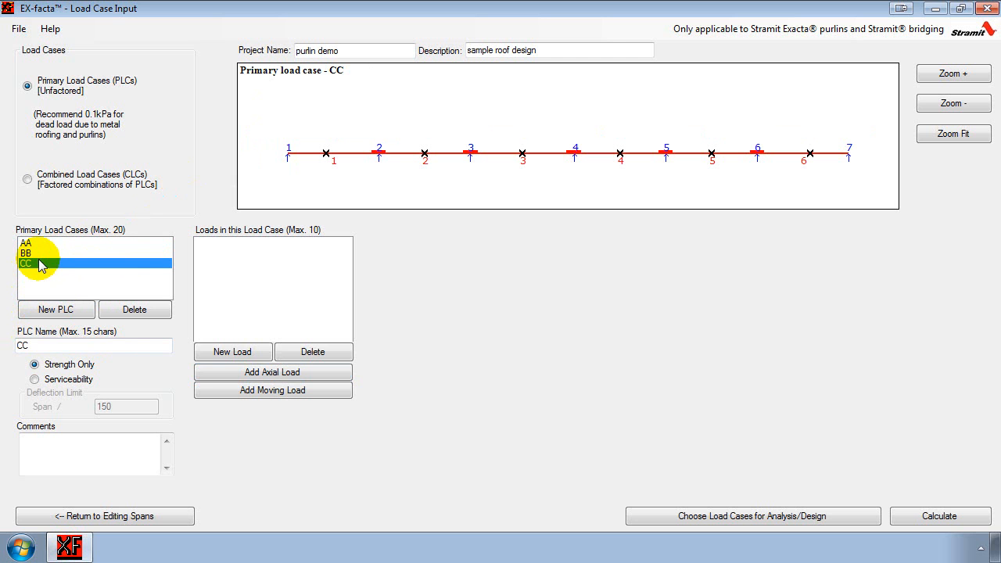
Add a -2 kN point load to case CC on span 1, at an absolute distance of 3500 mm from the left end.
{"action": "left_click", "coordinate": [225, 353]}
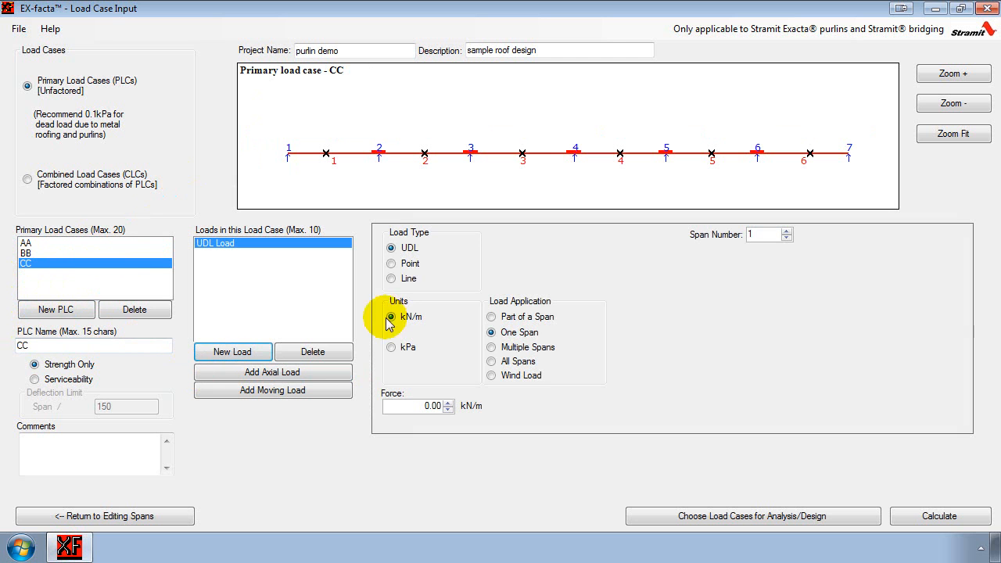
{"action": "left_click", "coordinate": [391, 265]}
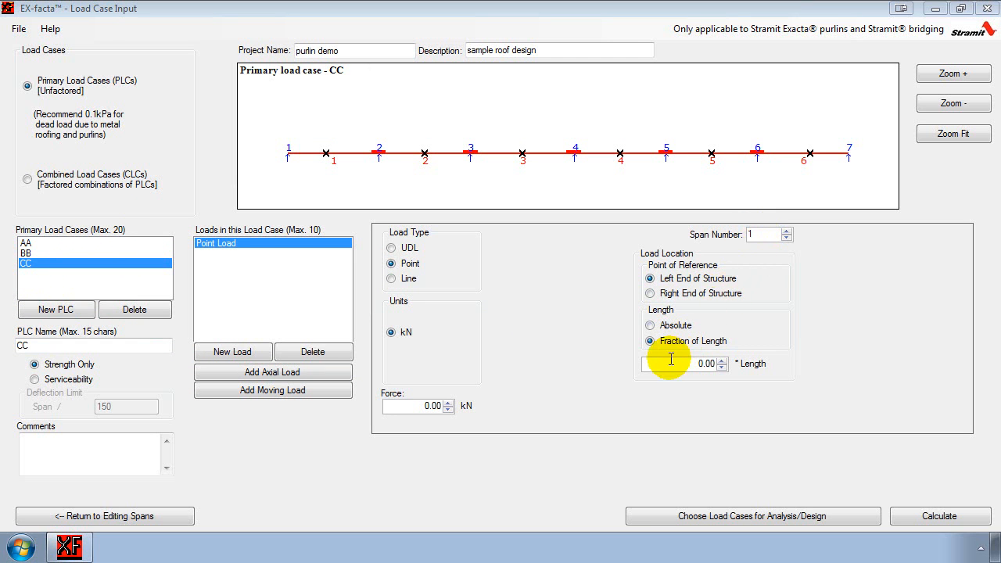
{"action": "left_click", "coordinate": [651, 325]}
{"action": "double_click", "coordinate": [679, 364]}
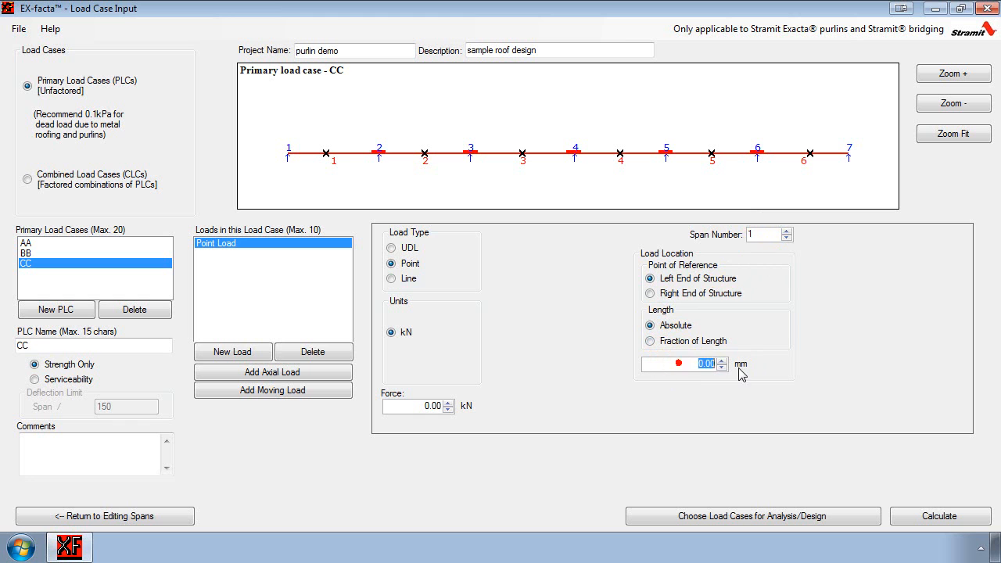
{"action": "type", "text": "3500"}
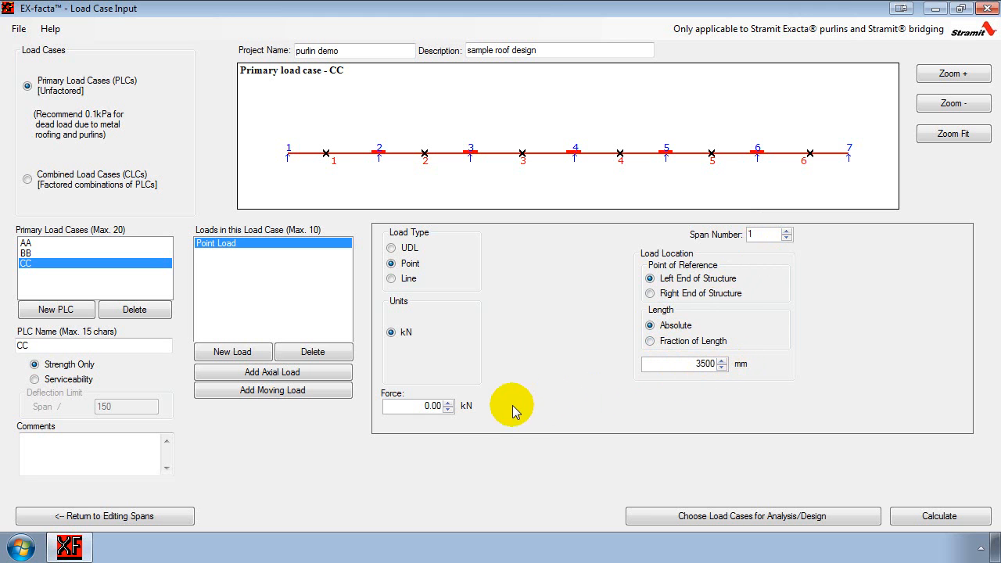
{"action": "left_click", "coordinate": [449, 408]}
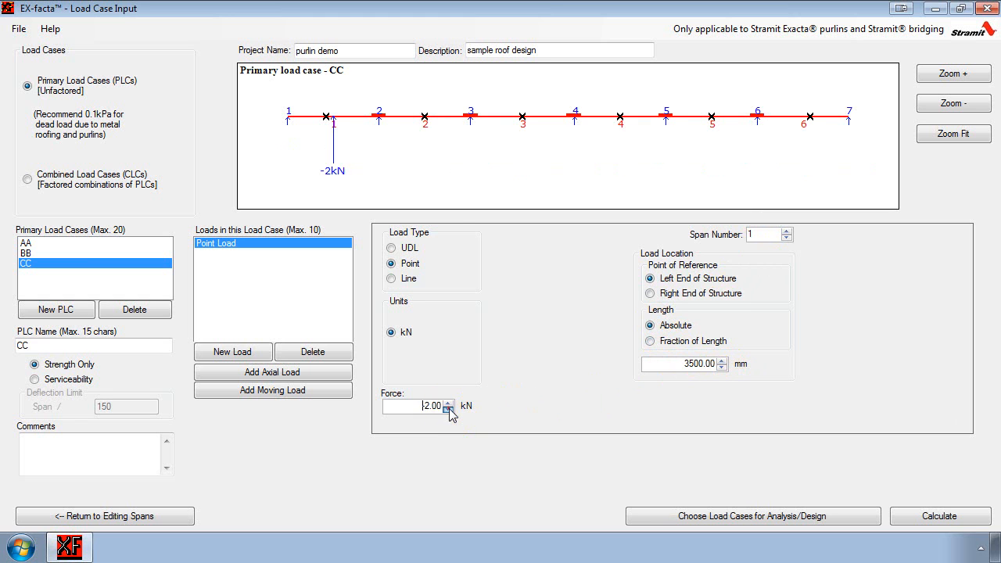
{"action": "left_click", "coordinate": [449, 408]}
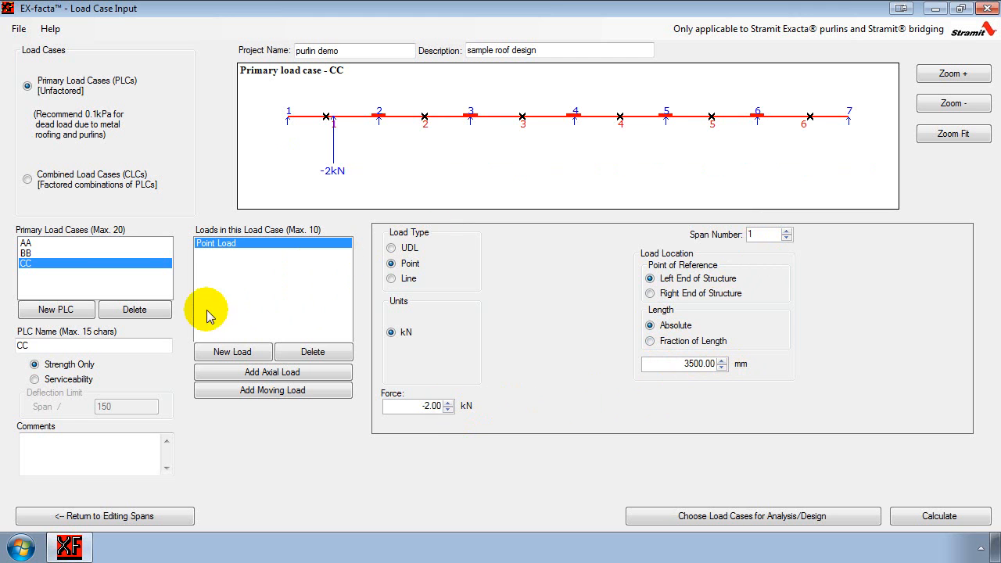
Make case CC a serviceability case with a deflection limit of span/150, and review the loads of cases AA, BB and CC.
{"action": "left_click", "coordinate": [34, 380]}
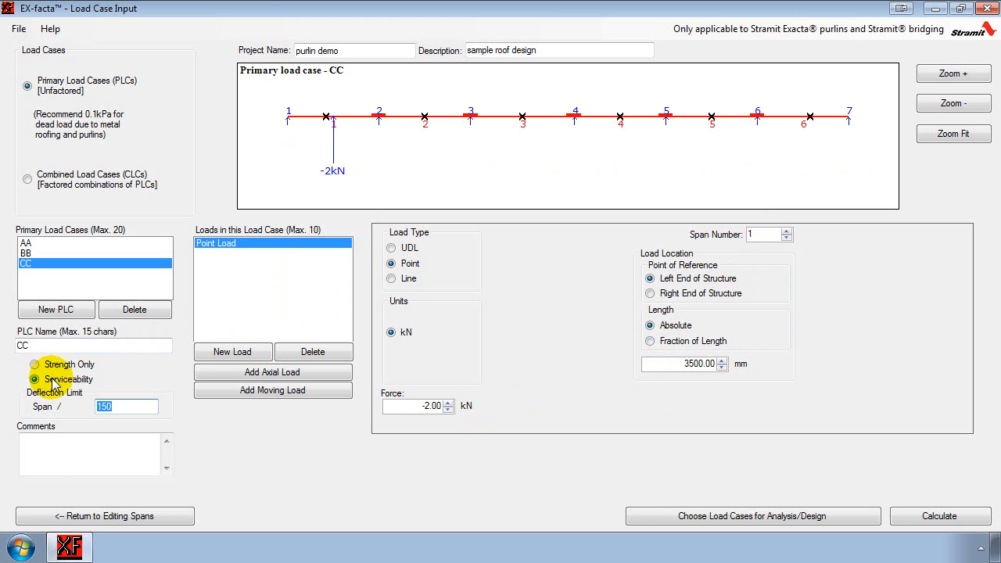
{"action": "left_click", "coordinate": [133, 405]}
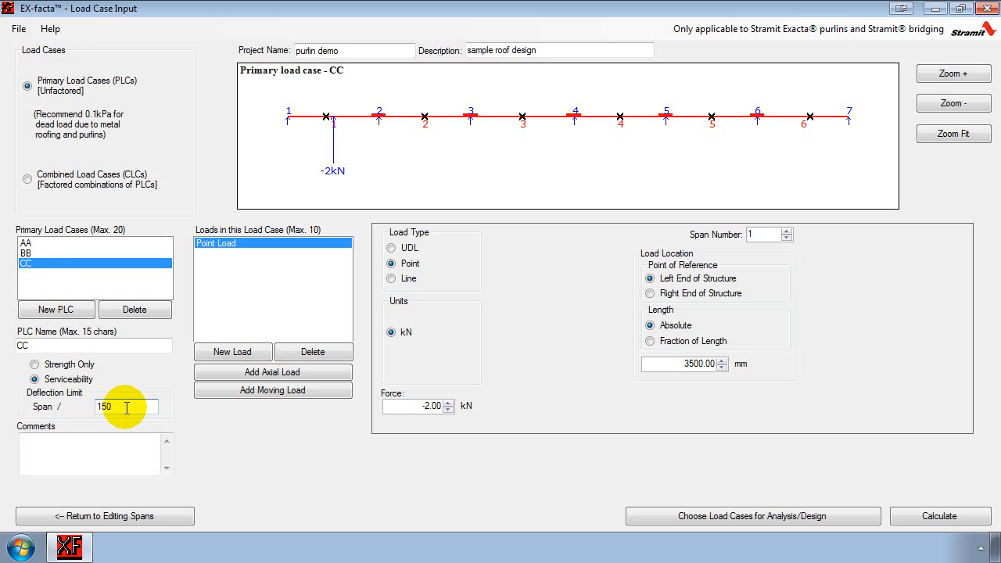
{"action": "left_click", "coordinate": [30, 254]}
{"action": "left_click", "coordinate": [28, 243]}
{"action": "left_click", "coordinate": [32, 247]}
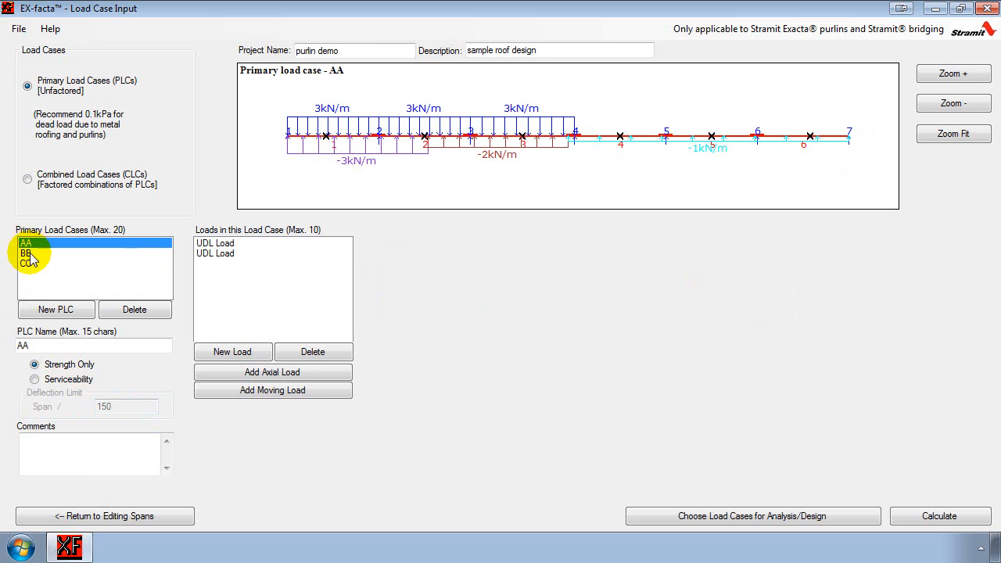
{"action": "left_click", "coordinate": [28, 254]}
{"action": "left_click", "coordinate": [50, 263]}
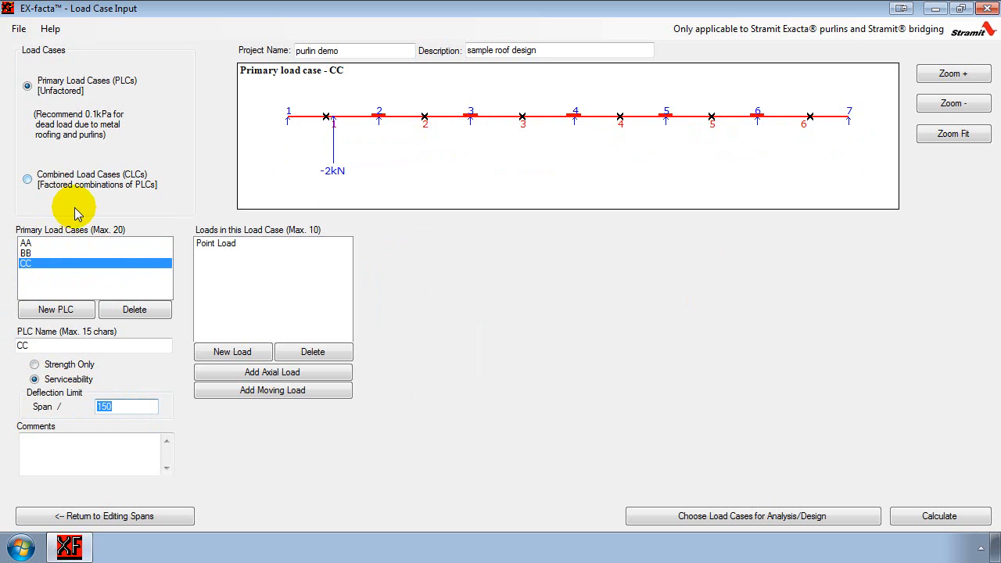
Switch to combined load cases and create one named YY.
{"action": "left_click", "coordinate": [28, 179]}
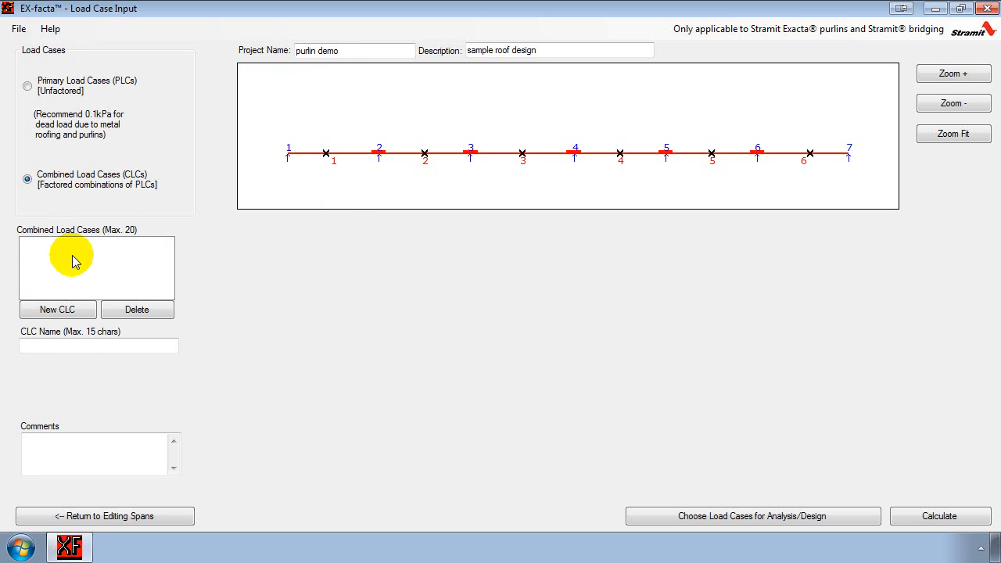
{"action": "left_click", "coordinate": [67, 307]}
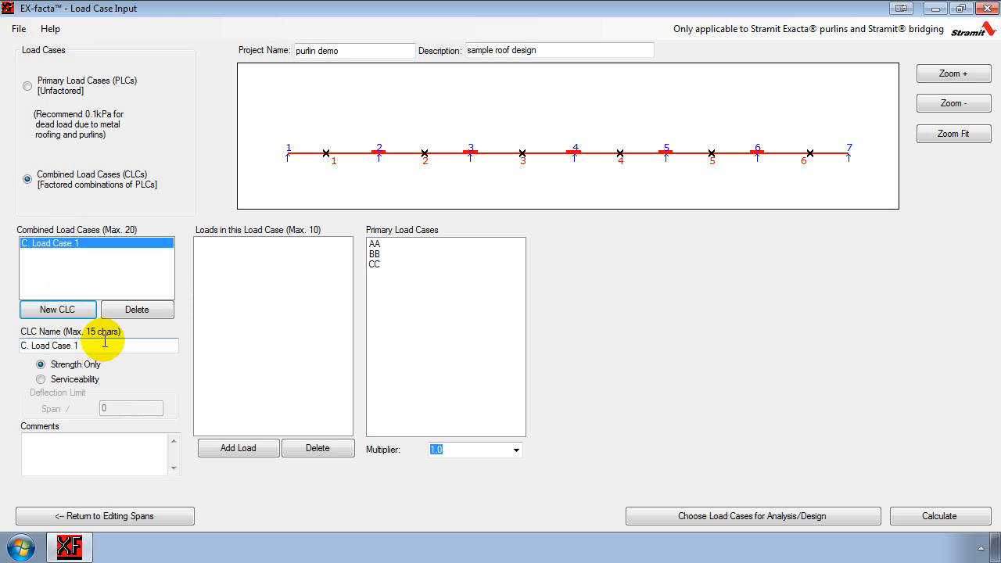
{"action": "left_click_drag", "start_coordinate": [96, 341], "coordinate": [21, 342]}
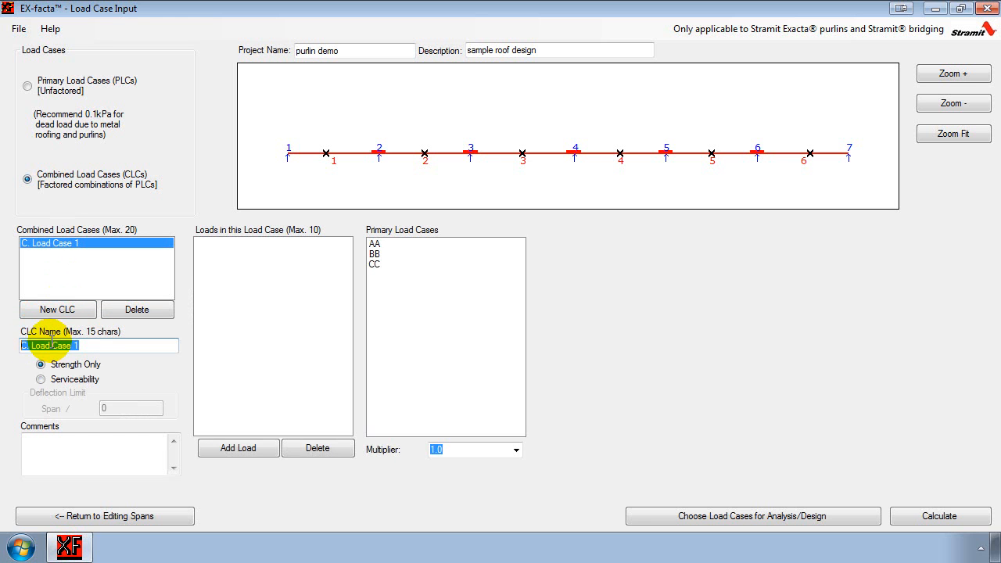
{"action": "type", "text": "YY"}
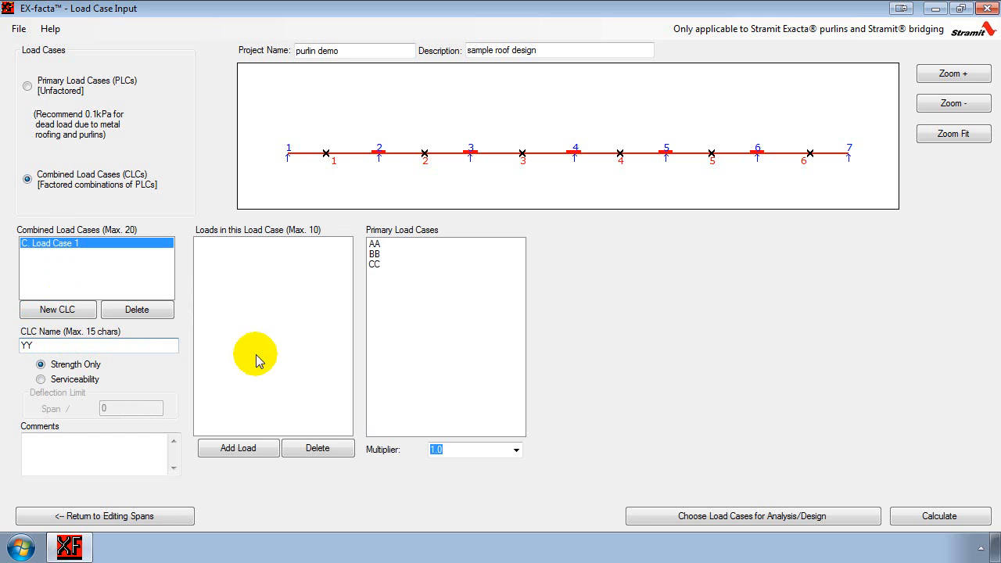
Add primary load case AA to combination YY with a multiplier of 0.8.
{"action": "left_click", "coordinate": [384, 245]}
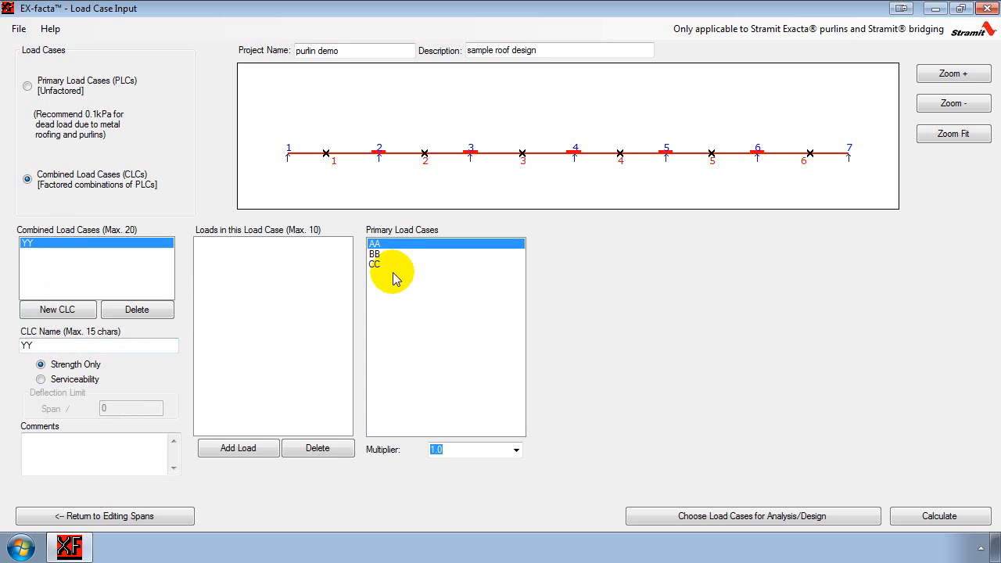
{"action": "left_click", "coordinate": [515, 450]}
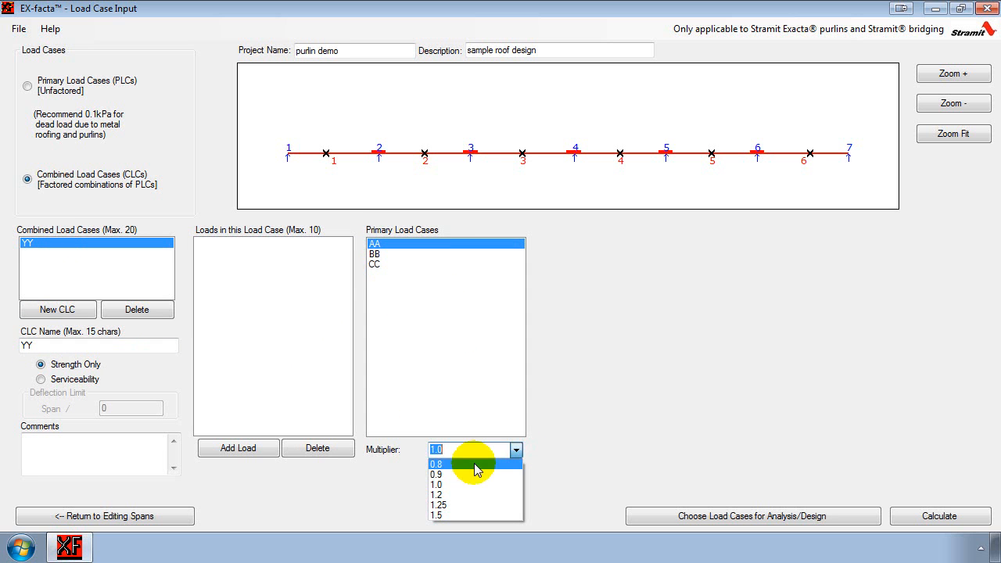
{"action": "left_click", "coordinate": [466, 462]}
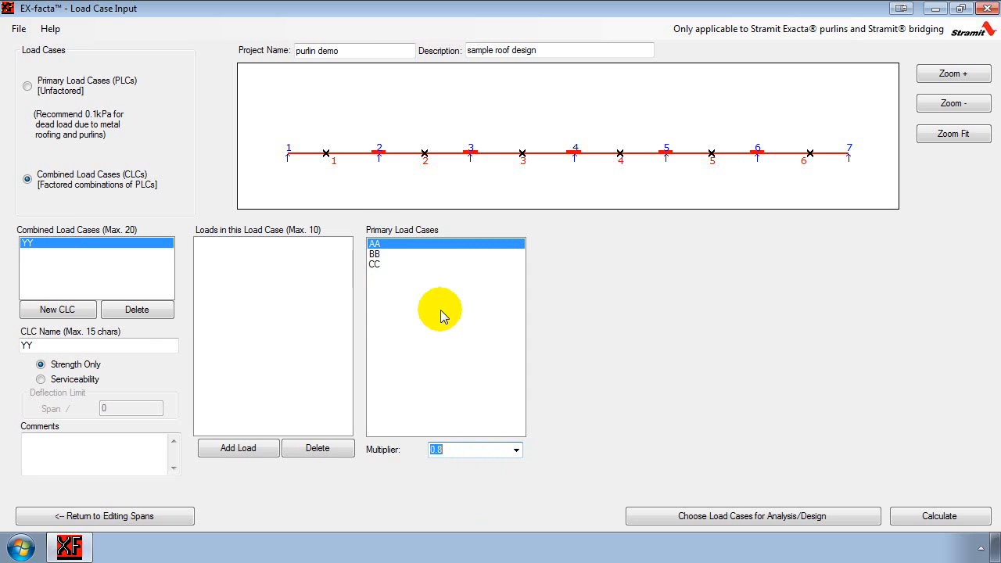
{"action": "left_click", "coordinate": [261, 454]}
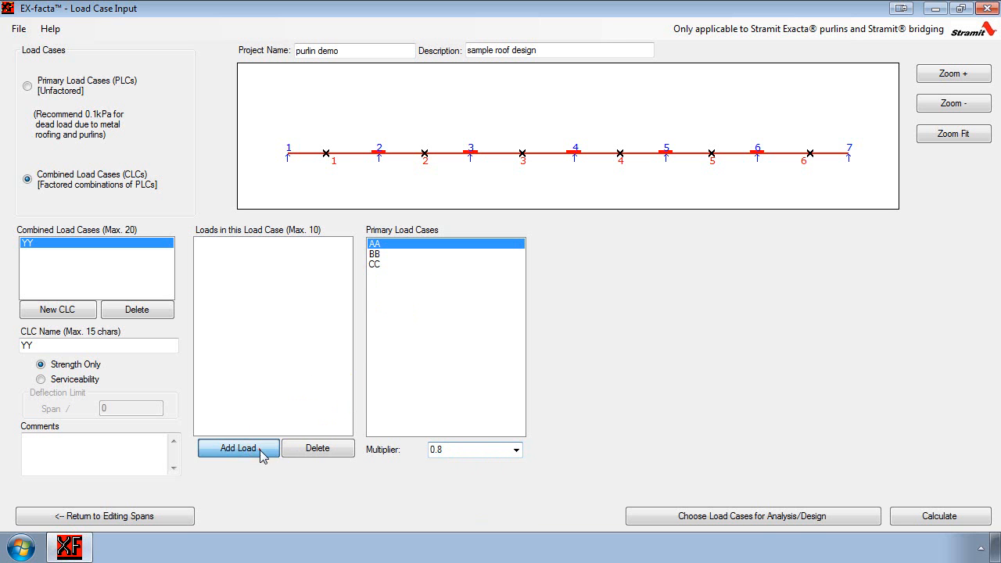
Add primary load case CC to combination YY with a multiplier of 1.0.
{"action": "left_click", "coordinate": [376, 265]}
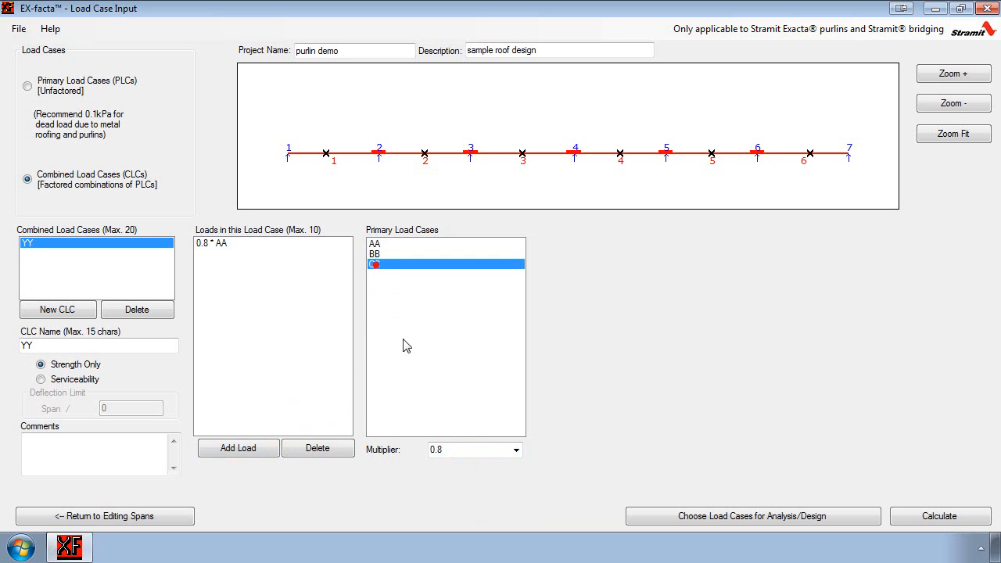
{"action": "left_click", "coordinate": [516, 450]}
{"action": "left_click", "coordinate": [437, 485]}
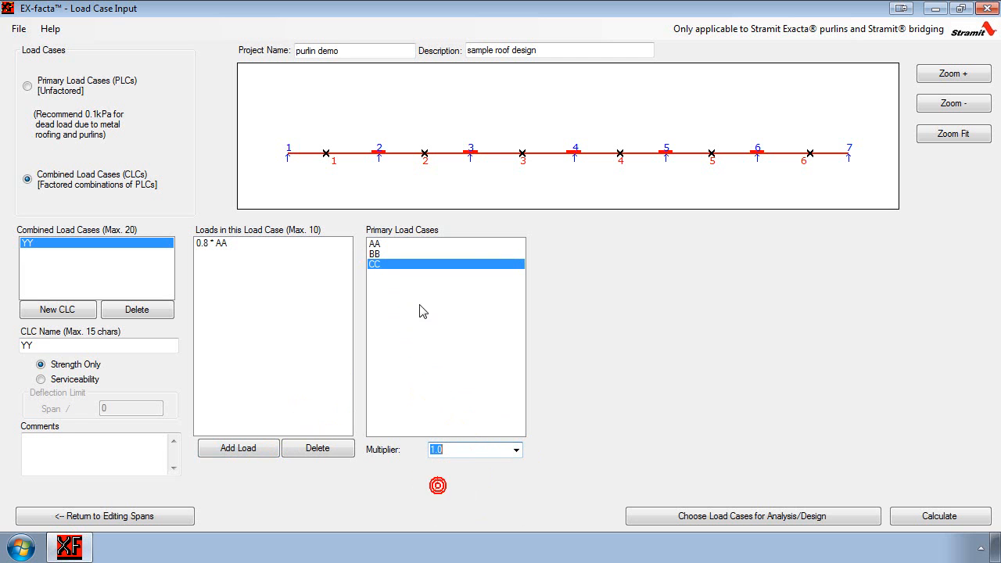
{"action": "left_click", "coordinate": [262, 455]}
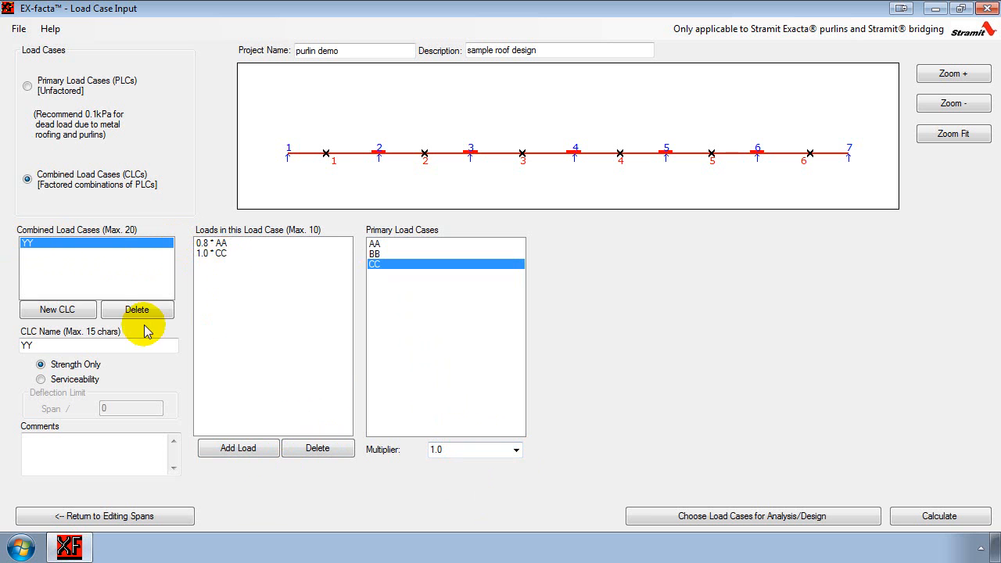
Create a combined load case named ZZ and add primary load case BB to it with a multiplier of 0.80.
{"action": "left_click", "coordinate": [62, 311]}
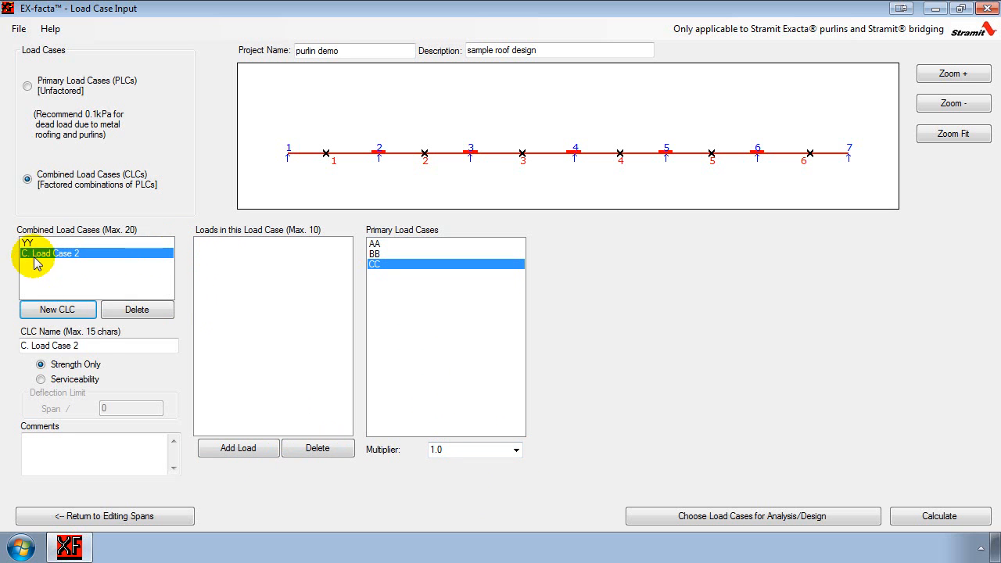
{"action": "left_click_drag", "start_coordinate": [31, 347], "coordinate": [91, 348]}
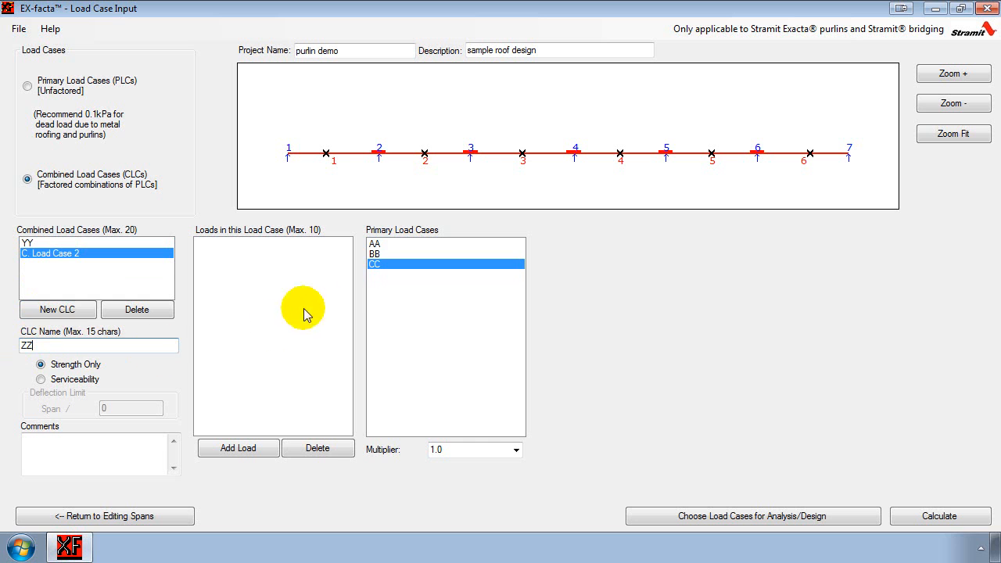
{"action": "left_click", "coordinate": [379, 255]}
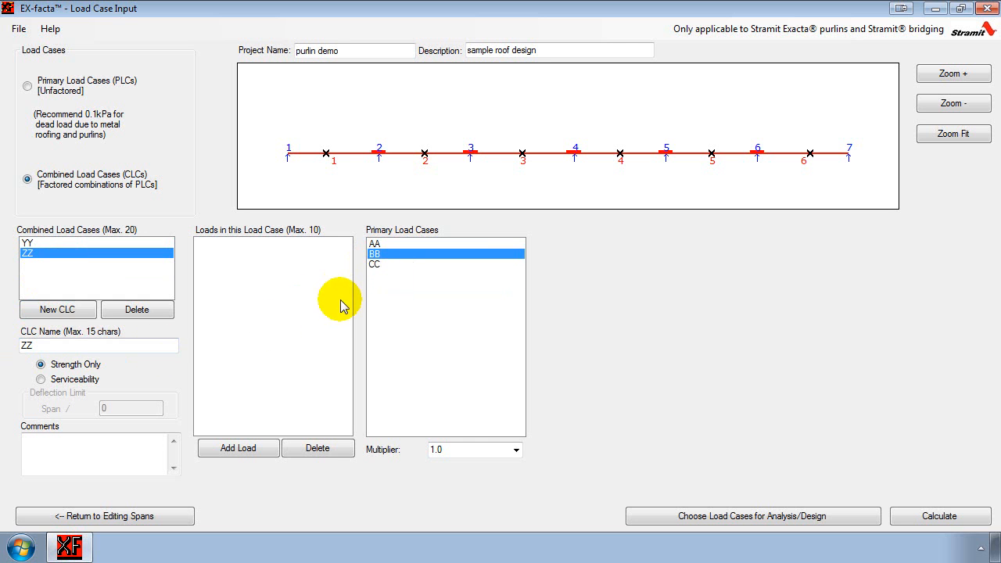
{"action": "left_click_drag", "start_coordinate": [446, 449], "coordinate": [404, 459]}
{"action": "type", "text": "0.80"}
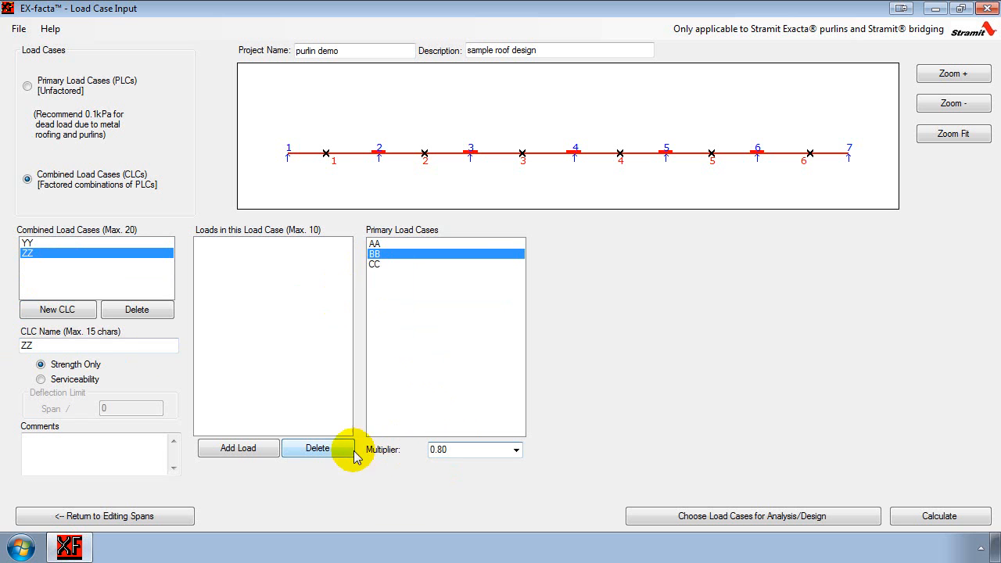
{"action": "left_click", "coordinate": [253, 448]}
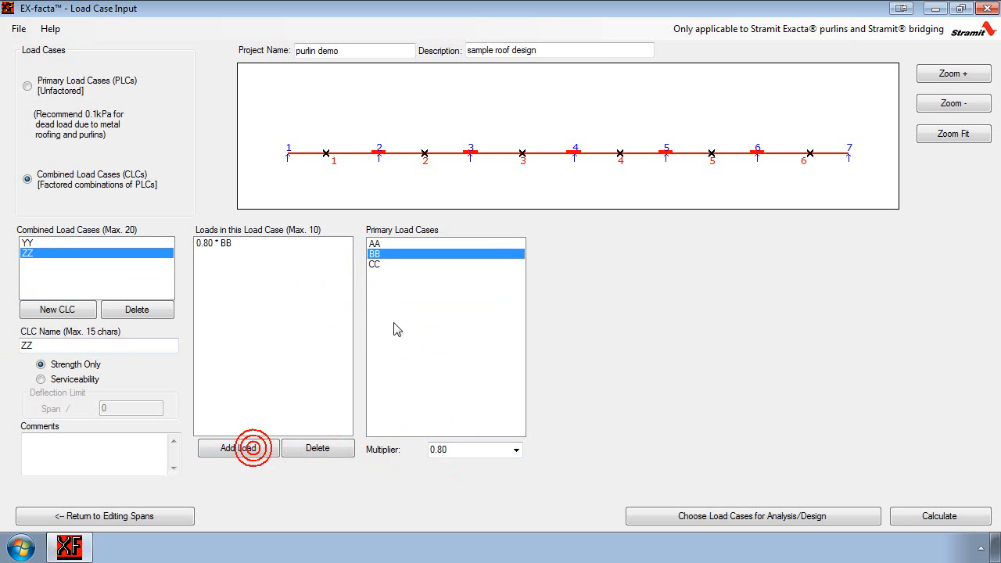
Add primary load case CC to combination ZZ with a multiplier of 1.2.
{"action": "left_click", "coordinate": [401, 264]}
{"action": "left_click_drag", "start_coordinate": [459, 448], "coordinate": [417, 458]}
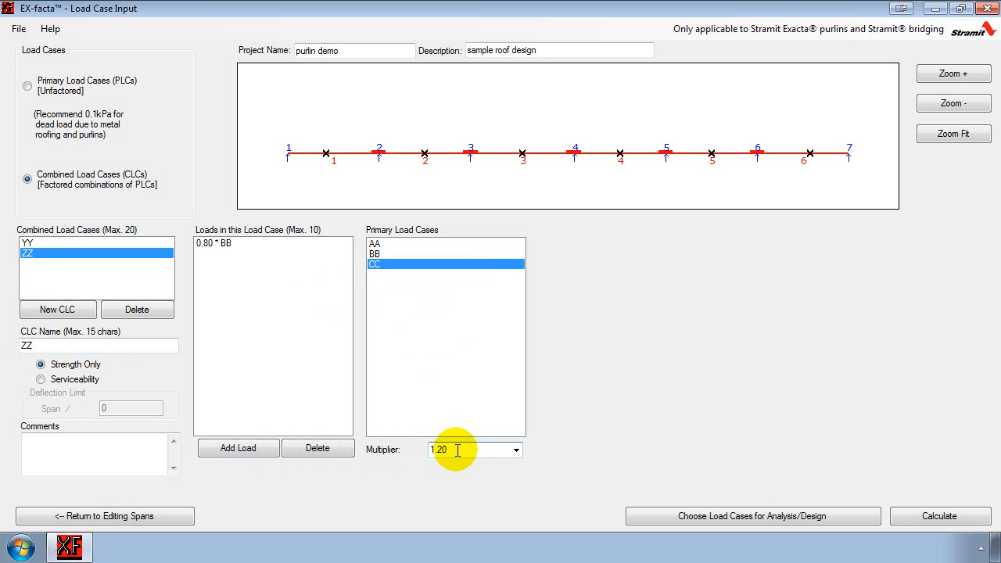
{"action": "left_click", "coordinate": [515, 451]}
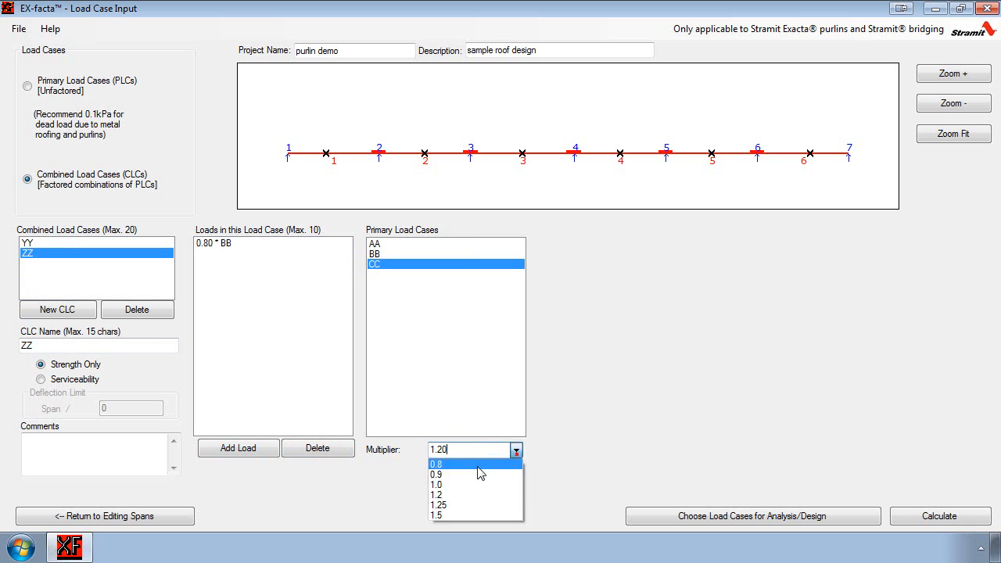
{"action": "left_click", "coordinate": [438, 494]}
{"action": "left_click", "coordinate": [254, 453]}
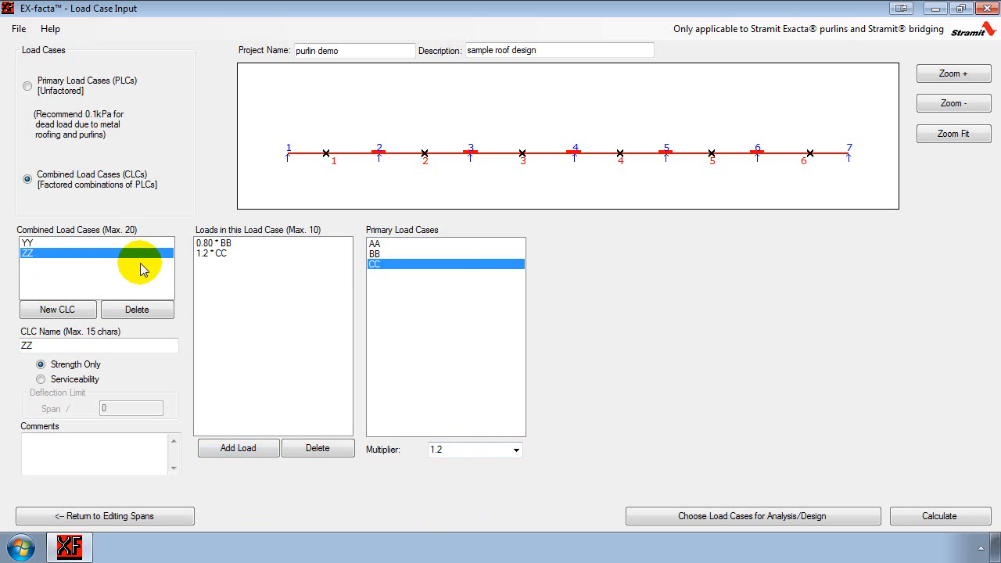
Review the factored loads contained in combinations YY and ZZ.
{"action": "left_click", "coordinate": [28, 244]}
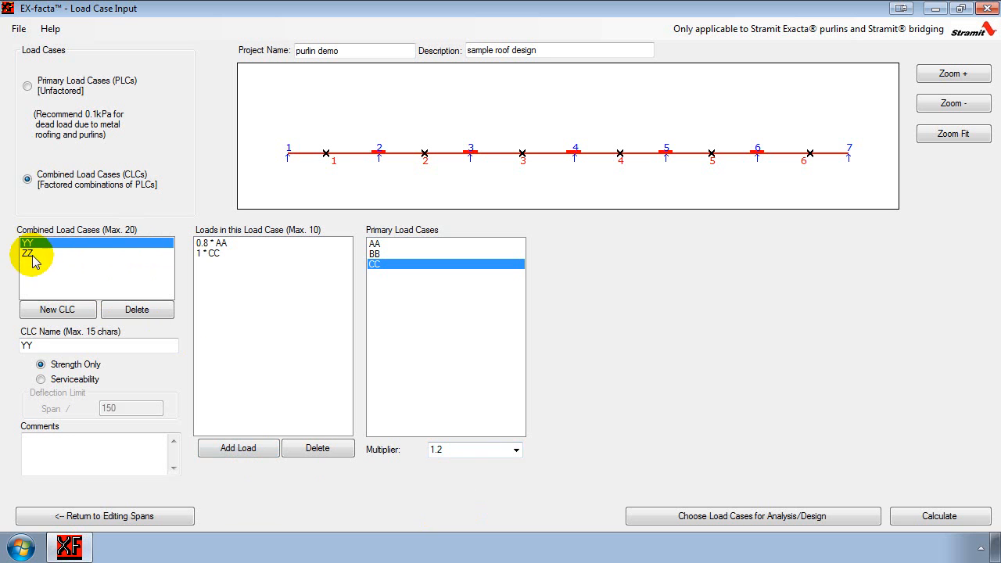
{"action": "left_click", "coordinate": [41, 255]}
{"action": "left_click", "coordinate": [43, 245]}
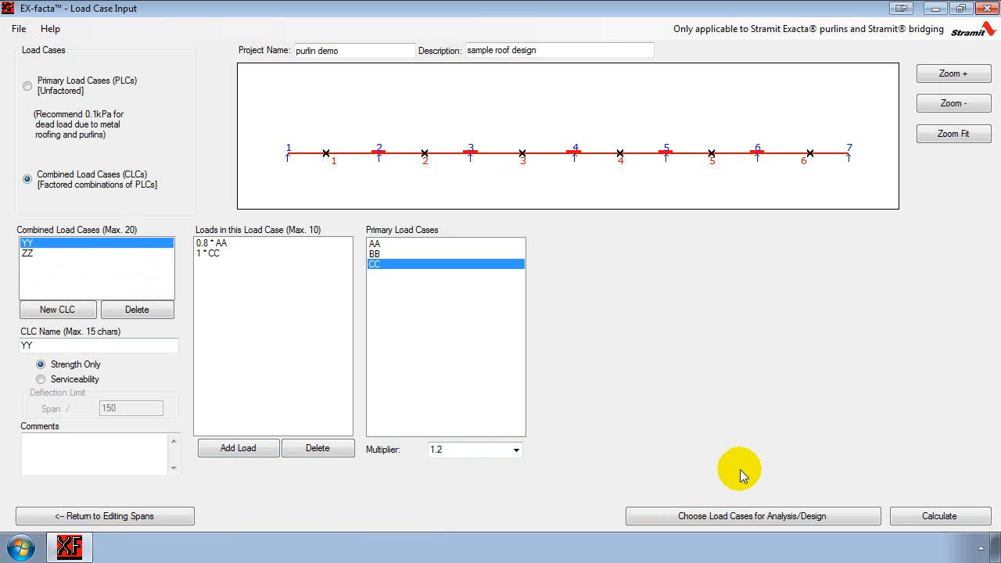
Choose the load cases for analysis and design, excluding primary cases AA and CC and keeping BB, YY and ZZ.
{"action": "left_click", "coordinate": [733, 514]}
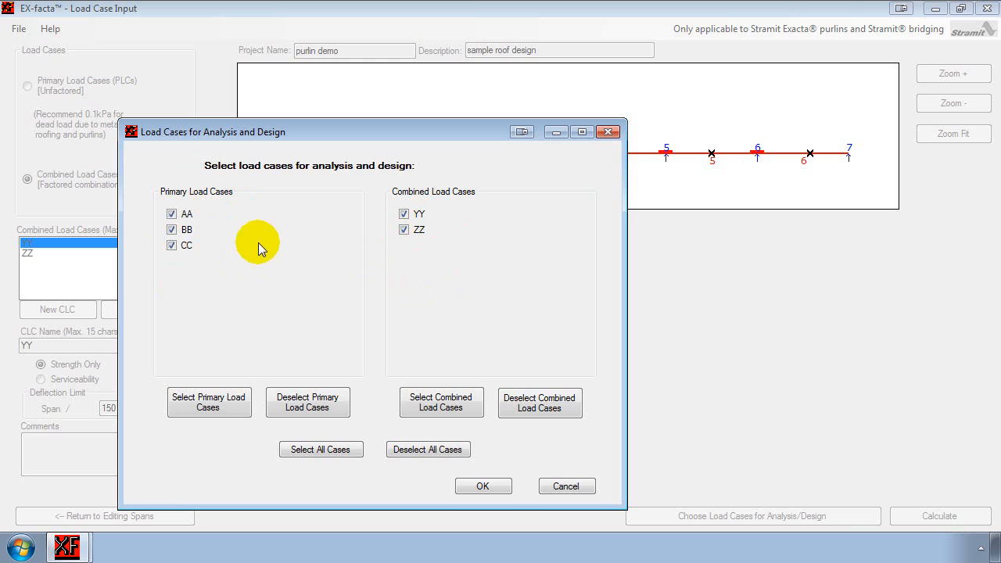
{"action": "left_click", "coordinate": [172, 245]}
{"action": "left_click", "coordinate": [172, 214]}
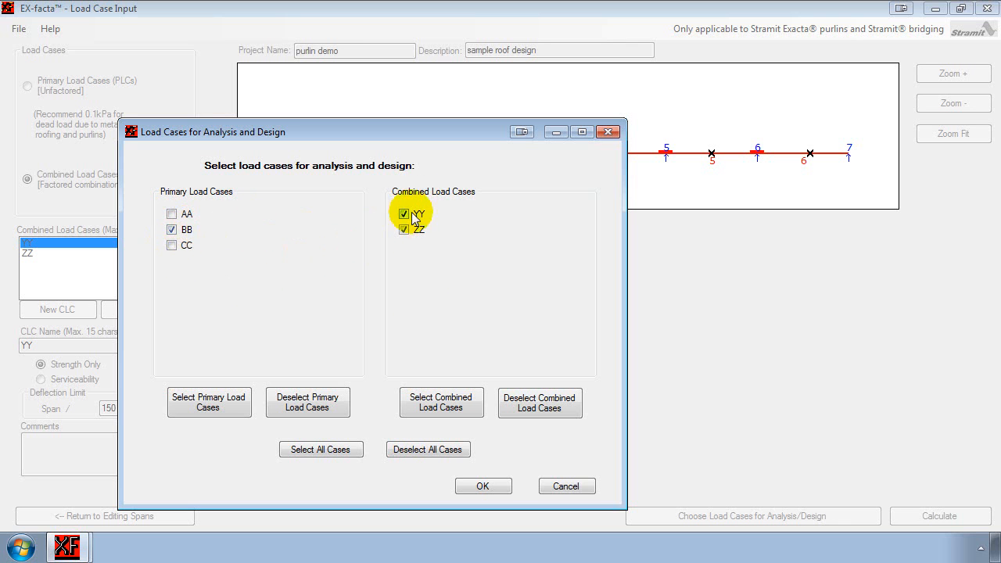
{"action": "left_click", "coordinate": [482, 486]}
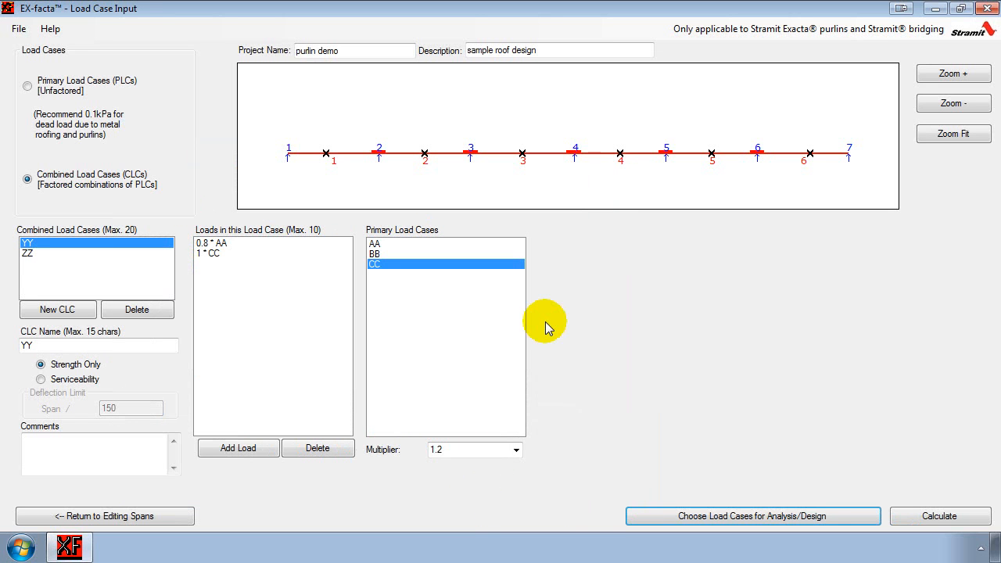
Calculate the selected load cases and view the bending moment diagrams of combinations YY and ZZ.
{"action": "left_click", "coordinate": [933, 516]}
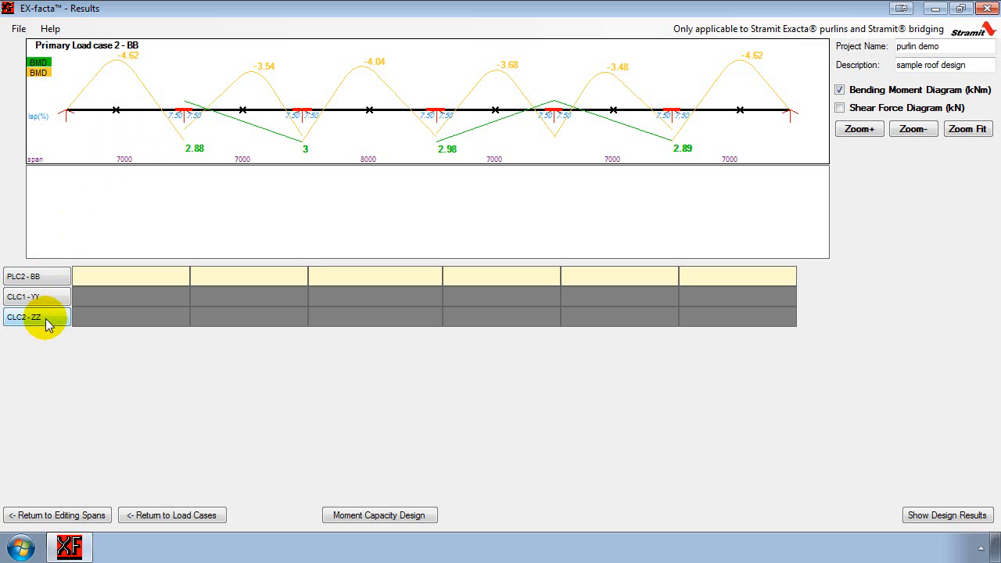
{"action": "left_click", "coordinate": [29, 299]}
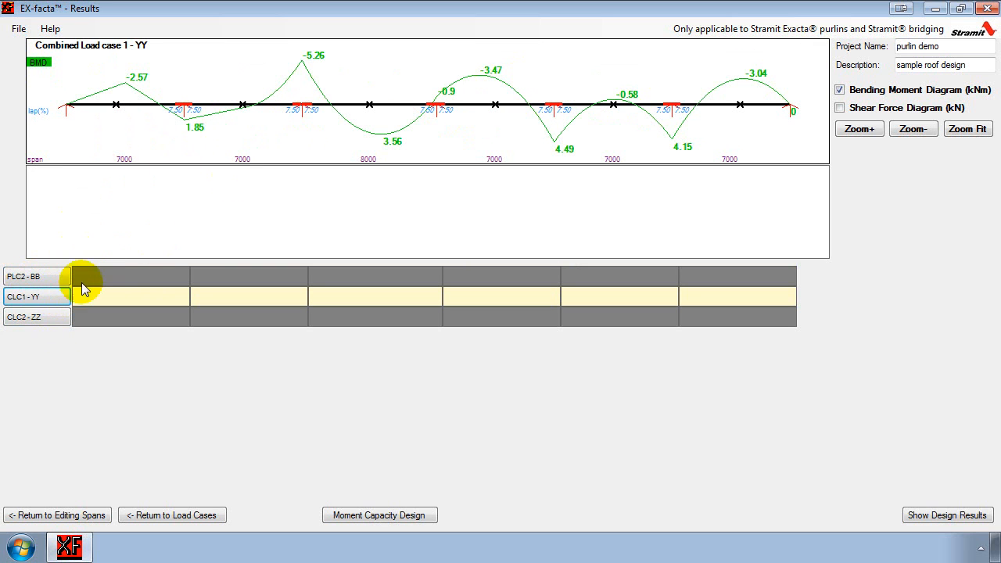
{"action": "left_click", "coordinate": [41, 316]}
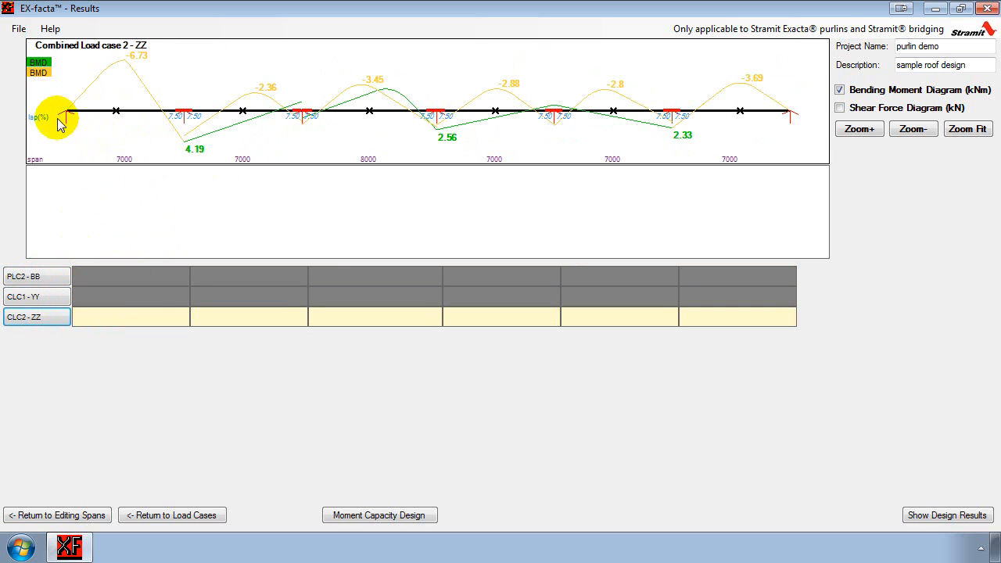
{"action": "left_click", "coordinate": [25, 298]}
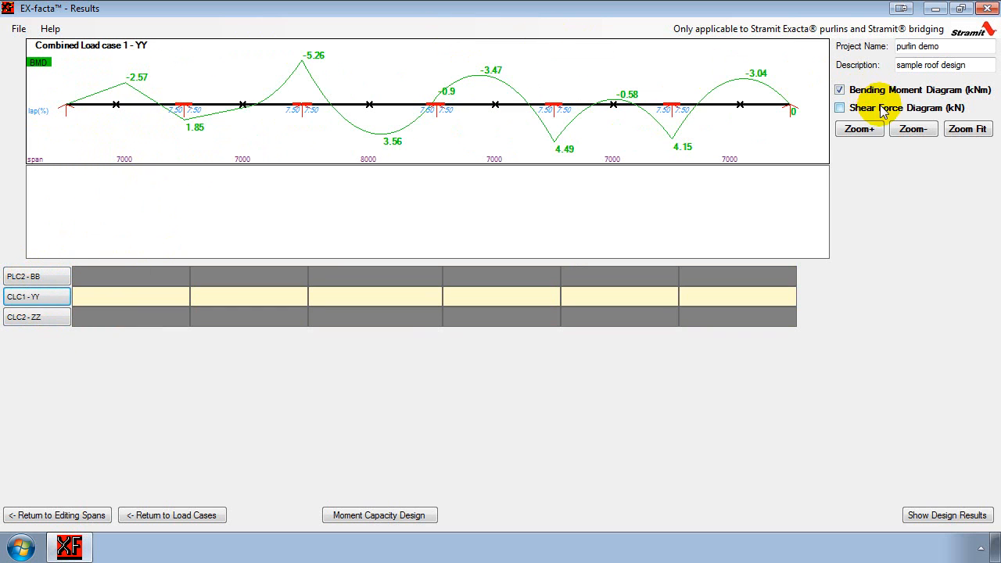
Overlay the shear force diagram on combination YY, inspect it close up along the spans, and hide it again.
{"action": "left_click", "coordinate": [839, 110]}
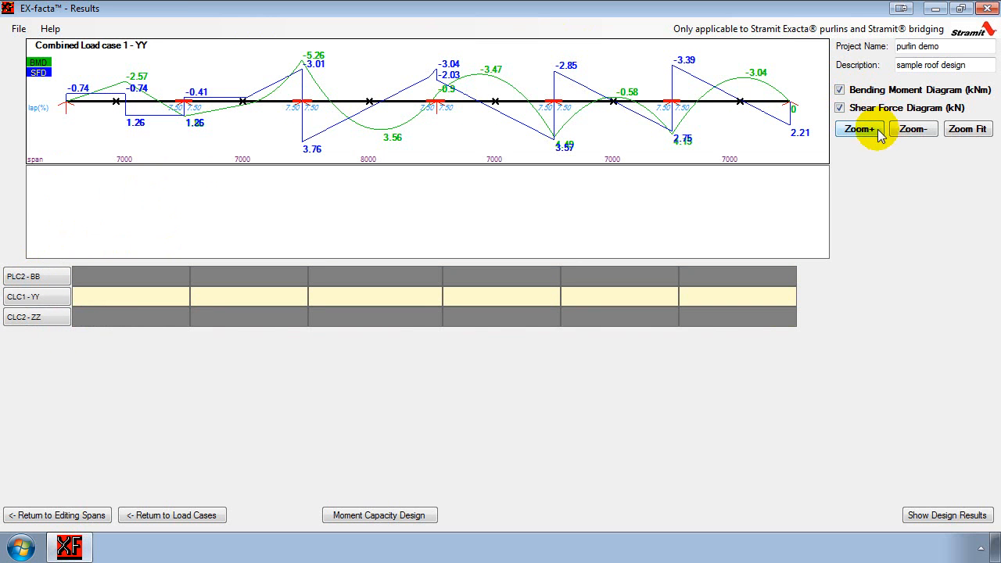
{"action": "left_click", "coordinate": [860, 129]}
{"action": "left_click_drag", "start_coordinate": [531, 159], "coordinate": [618, 159]}
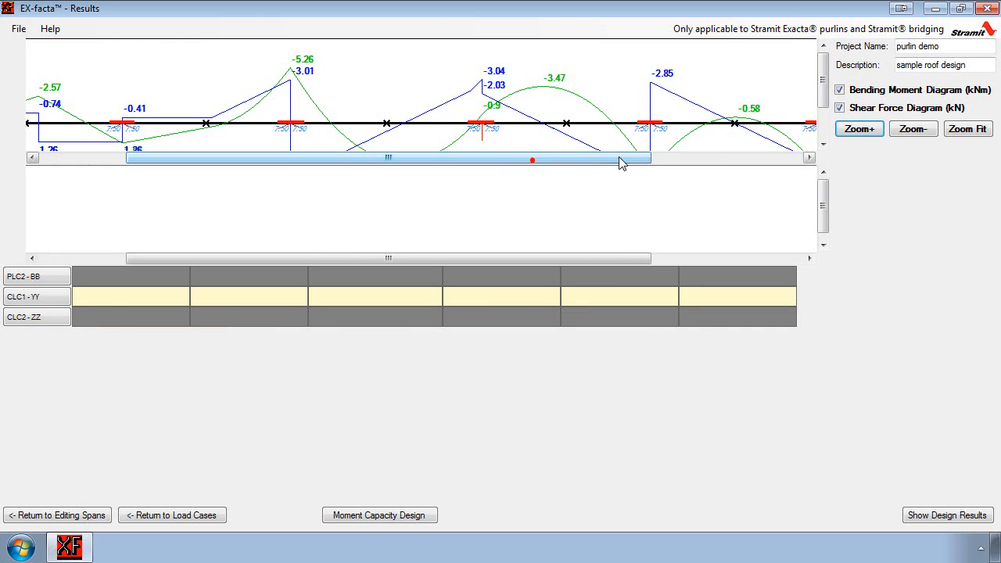
{"action": "left_click_drag", "start_coordinate": [820, 86], "coordinate": [819, 125]}
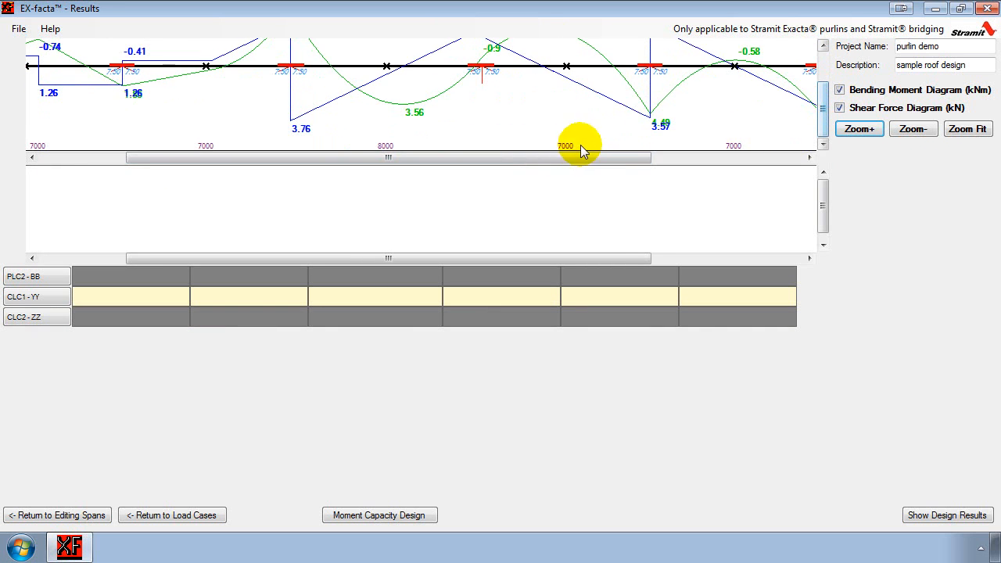
{"action": "left_click_drag", "start_coordinate": [555, 161], "coordinate": [445, 172]}
{"action": "left_click", "coordinate": [958, 128]}
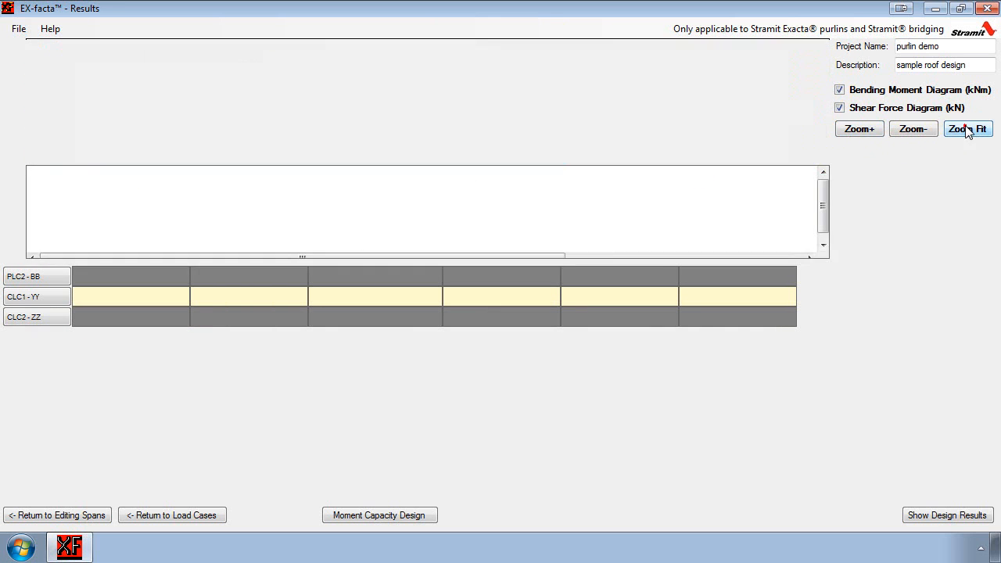
{"action": "left_click", "coordinate": [840, 109]}
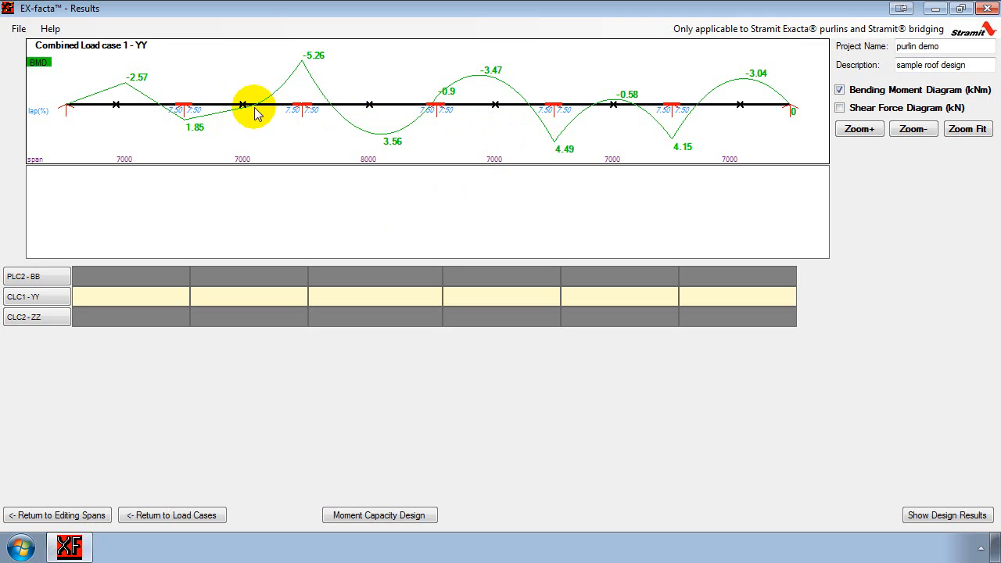
Compare the bending moment diagrams of cases ZZ, YY and BB.
{"action": "left_click", "coordinate": [33, 318]}
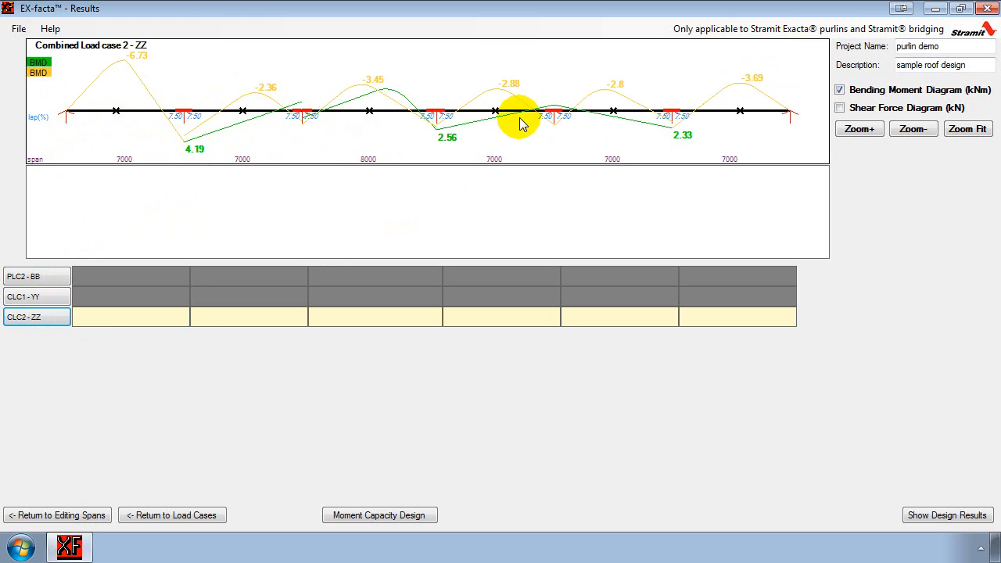
{"action": "left_click", "coordinate": [36, 299]}
{"action": "left_click", "coordinate": [51, 278]}
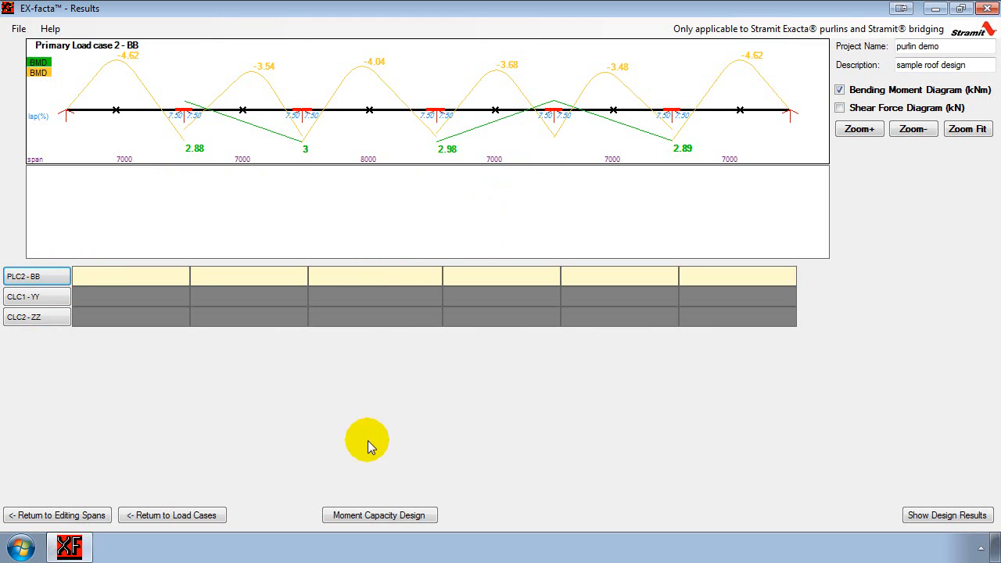
Run the moment capacity design and compare the results for various sizes, One Solution and Overstressed Solution.
{"action": "left_click", "coordinate": [381, 520]}
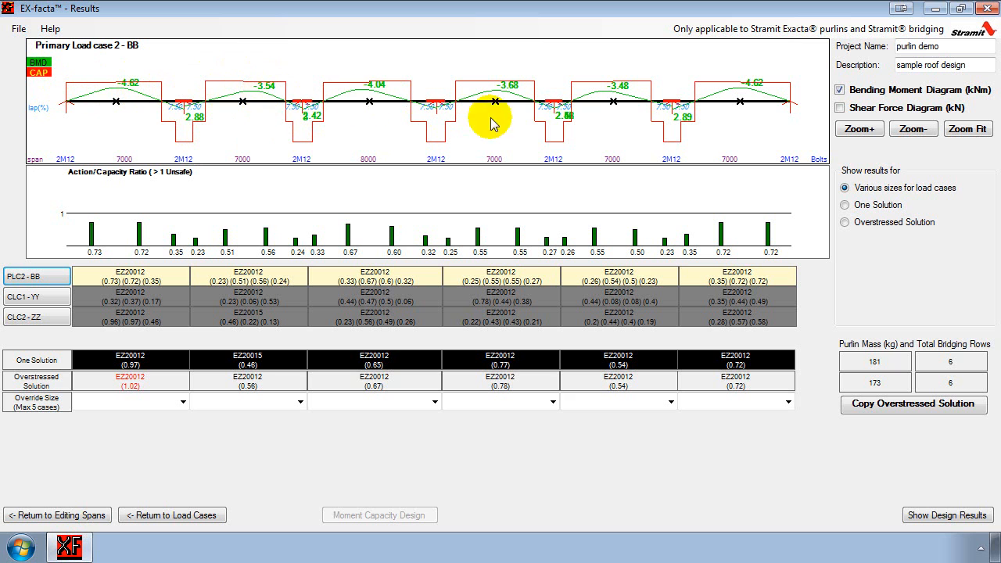
{"action": "left_click", "coordinate": [844, 188]}
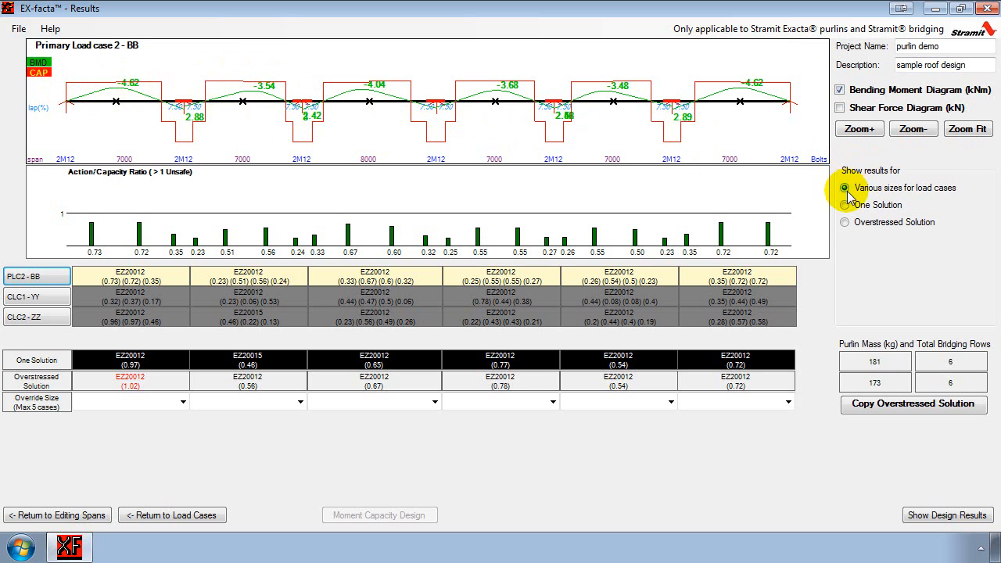
{"action": "left_click", "coordinate": [844, 205]}
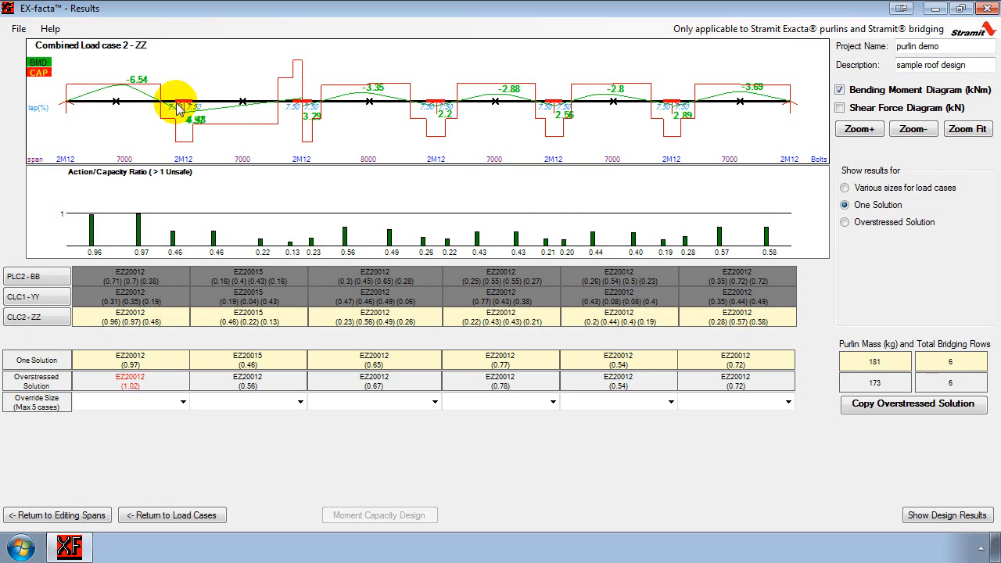
{"action": "left_click", "coordinate": [844, 222]}
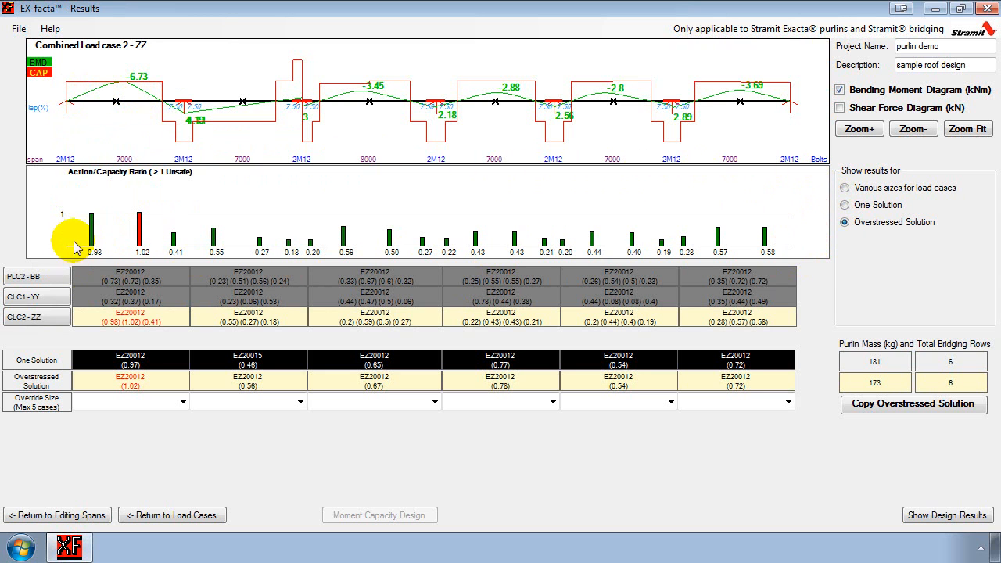
{"action": "mouse_move", "coordinate": [142, 244]}
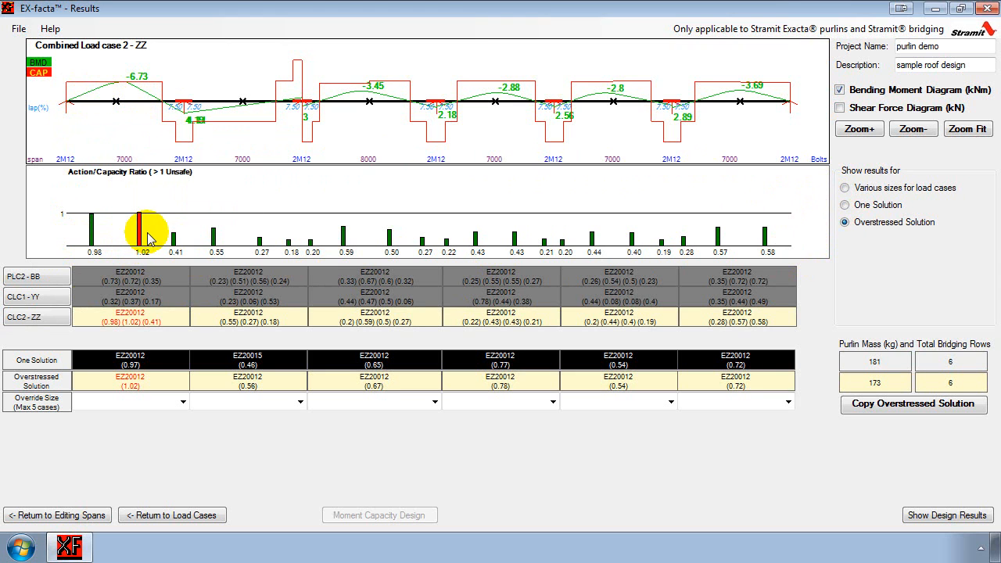
{"action": "mouse_move", "coordinate": [141, 226]}
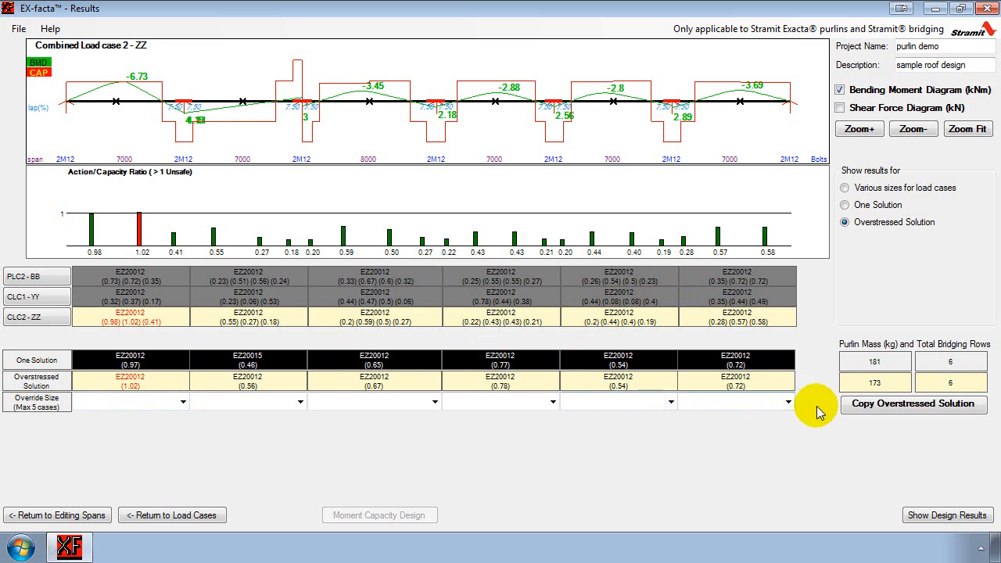
Copy the overstressed solution into the override sizes, giving EZ20012 for all six spans.
{"action": "left_click", "coordinate": [903, 410]}
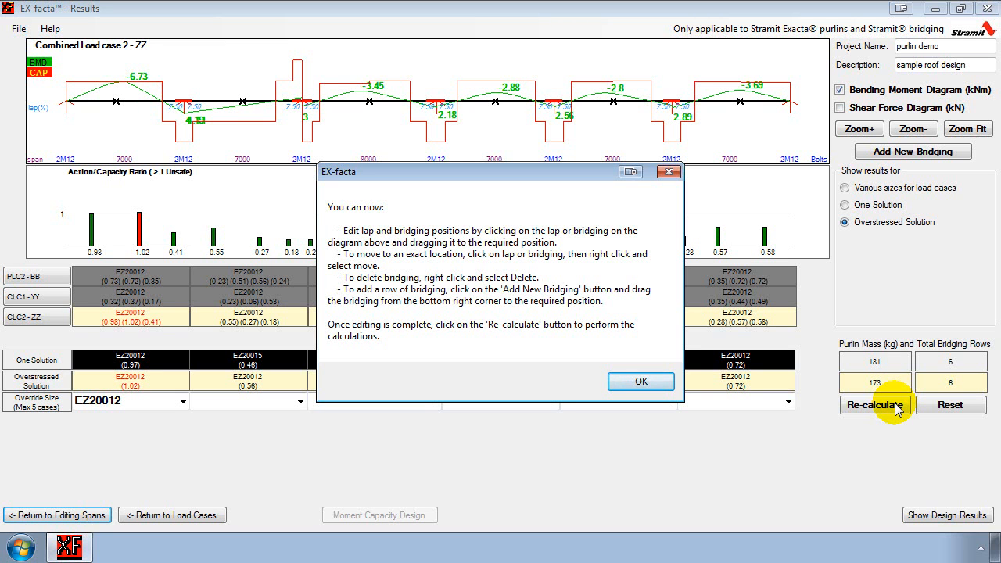
{"action": "left_click", "coordinate": [651, 381]}
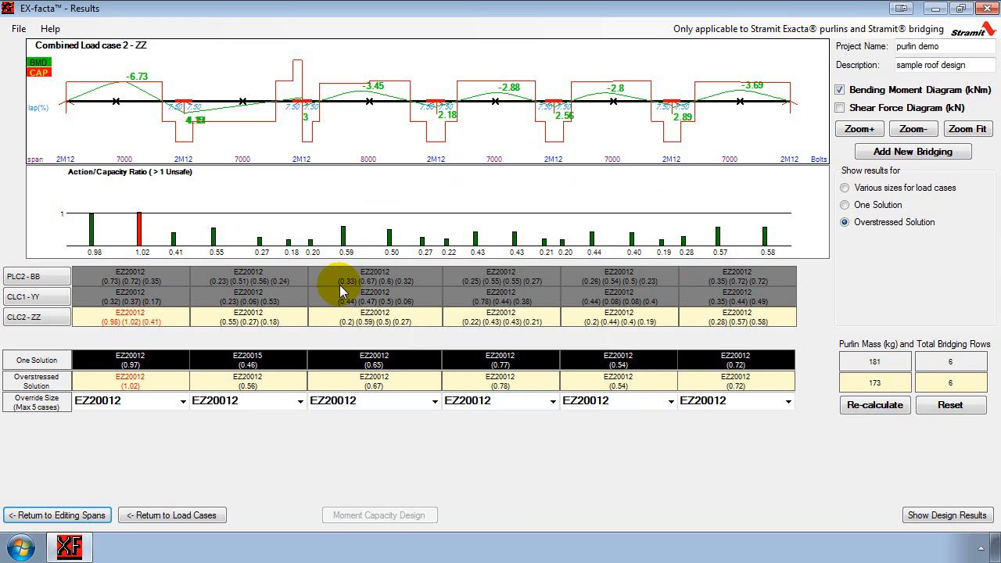
Move the first span's bridging to about midspan, then recalculate and keep the result as an override case.
{"action": "left_click", "coordinate": [117, 104]}
{"action": "left_click_drag", "start_coordinate": [115, 105], "coordinate": [125, 104]}
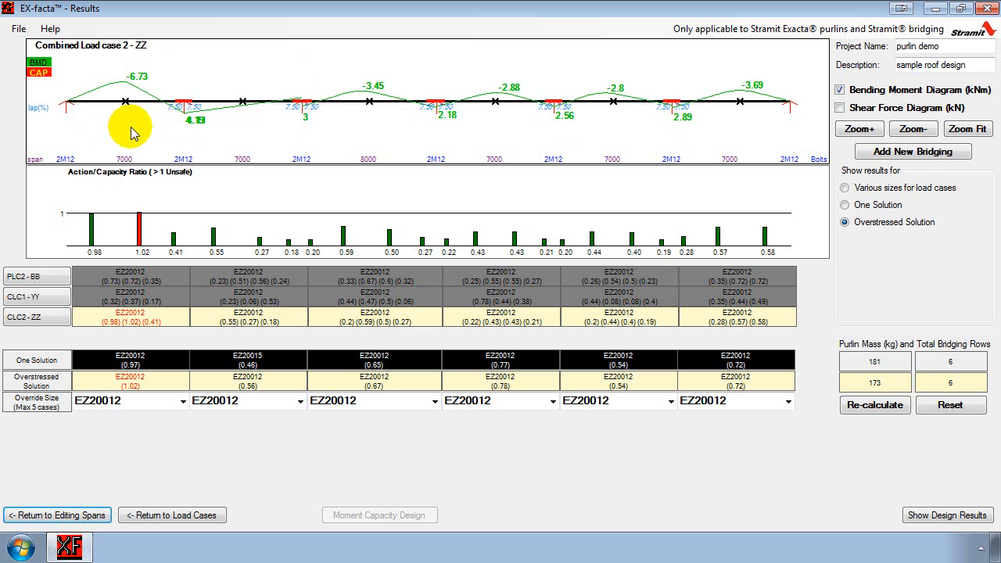
{"action": "left_click", "coordinate": [877, 404]}
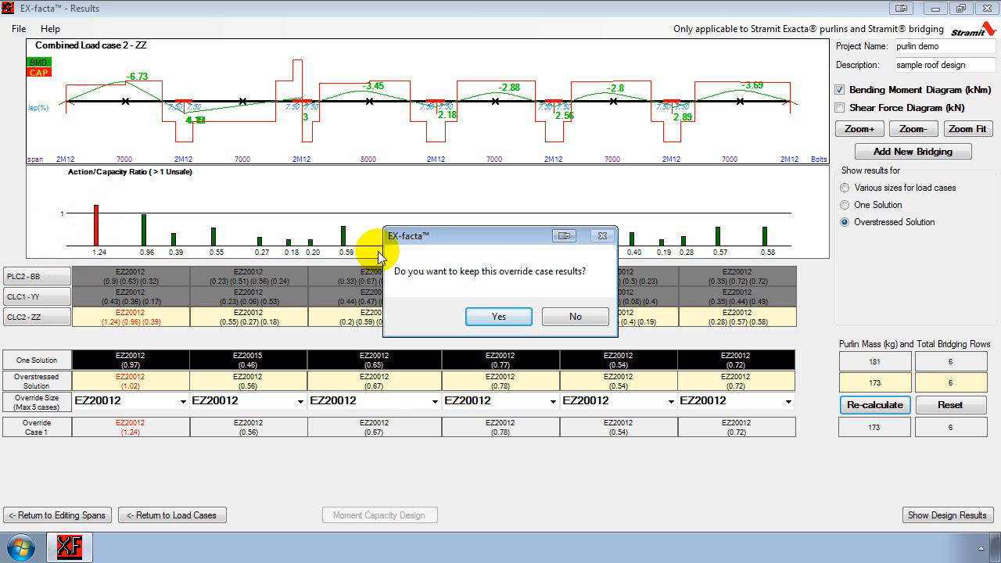
{"action": "left_click", "coordinate": [506, 314]}
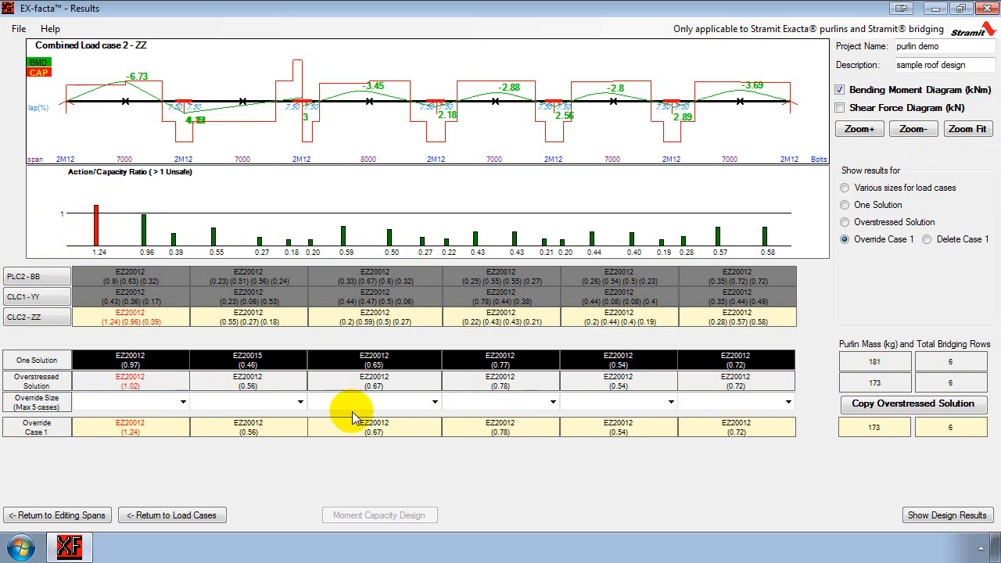
Copy the overstressed solution into the override sizes and lengthen the lap at the right end of span 1.
{"action": "left_click", "coordinate": [898, 404]}
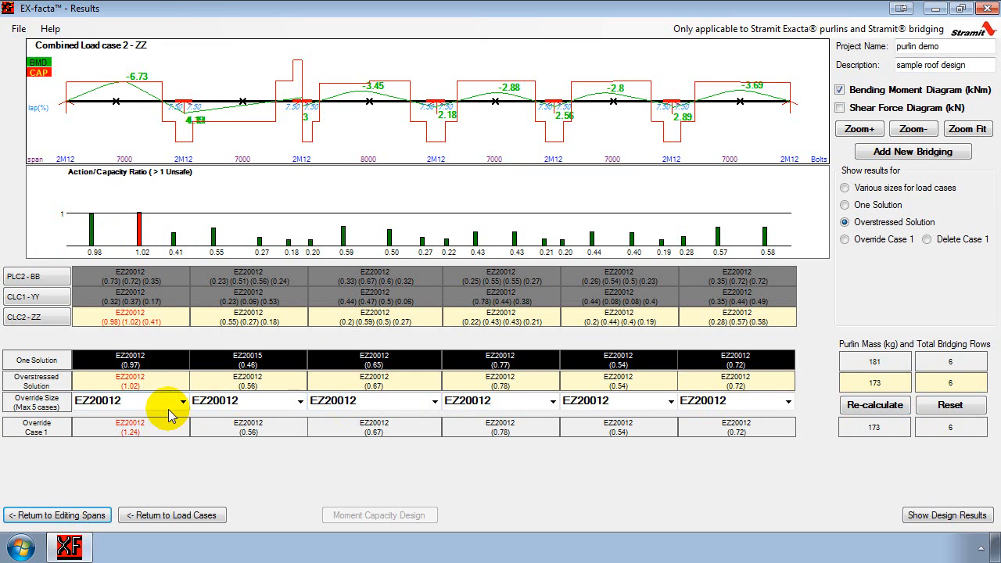
{"action": "left_click", "coordinate": [176, 103]}
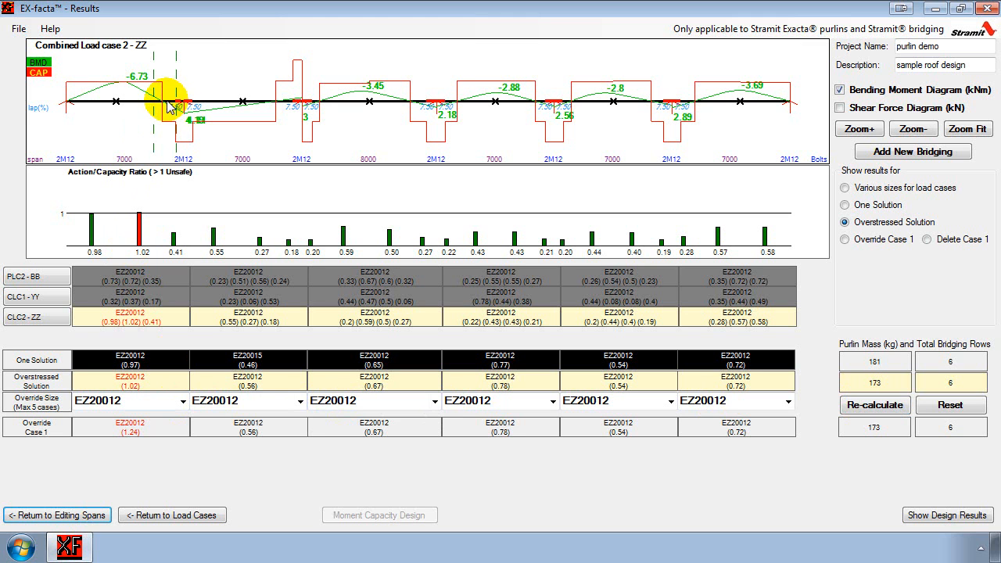
{"action": "left_click_drag", "start_coordinate": [171, 107], "coordinate": [182, 138]}
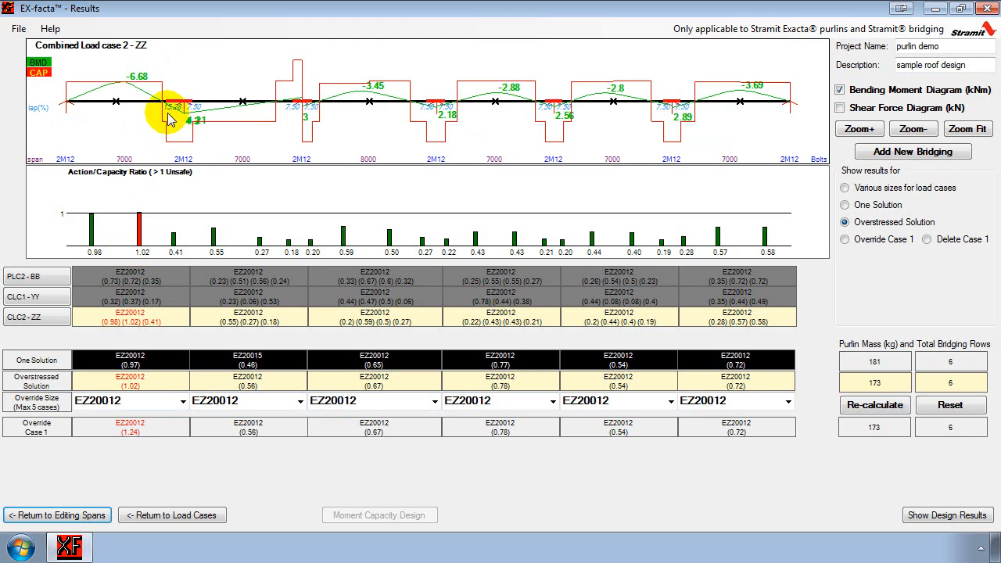
Set the right lap on span 1 to 15% of the span, then recalculate and keep the result as an override case.
{"action": "right_click", "coordinate": [177, 102]}
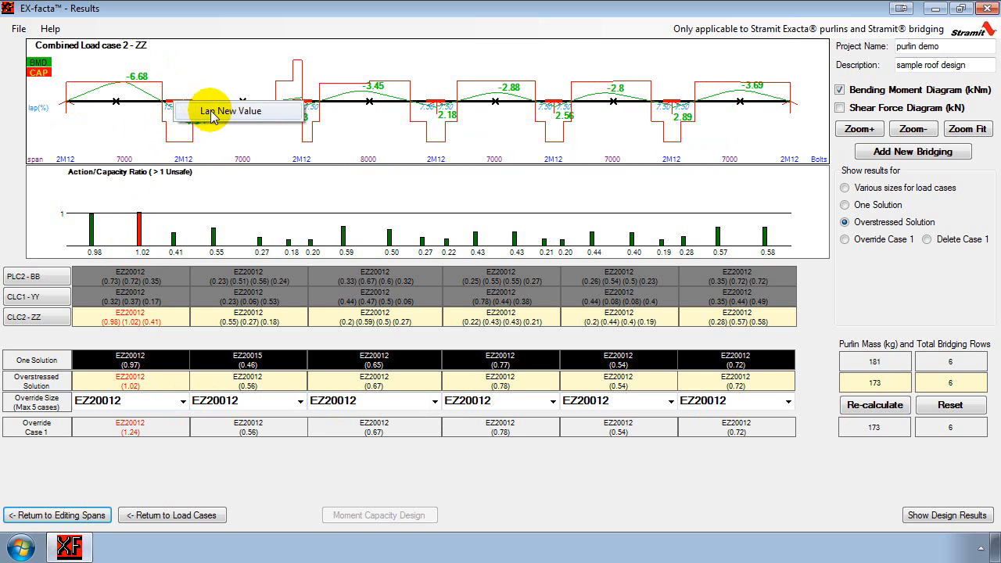
{"action": "left_click", "coordinate": [208, 111]}
{"action": "left_click_drag", "start_coordinate": [277, 116], "coordinate": [219, 106]}
{"action": "type", "text": "15"}
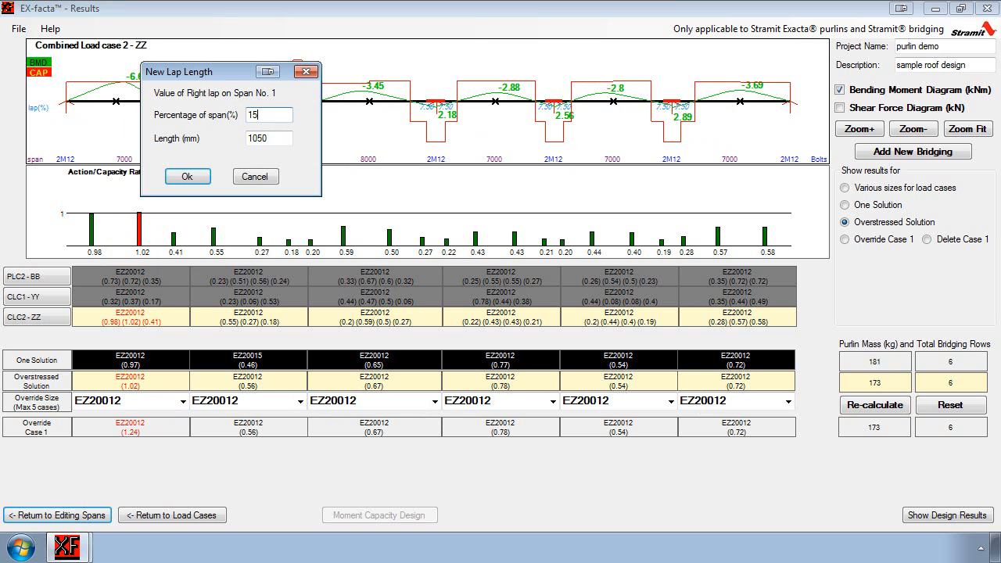
{"action": "left_click", "coordinate": [185, 178]}
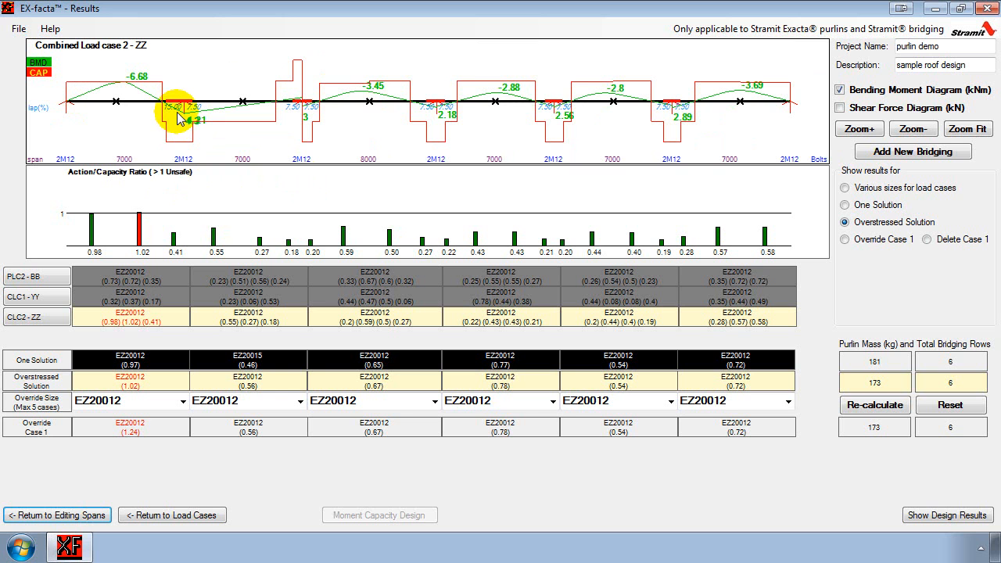
{"action": "left_click", "coordinate": [899, 412]}
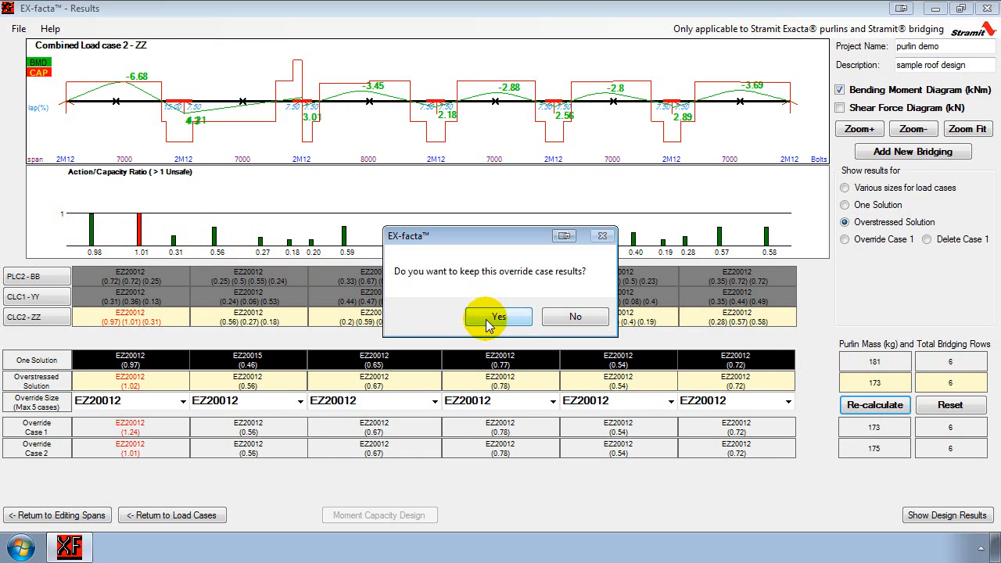
{"action": "left_click", "coordinate": [520, 318]}
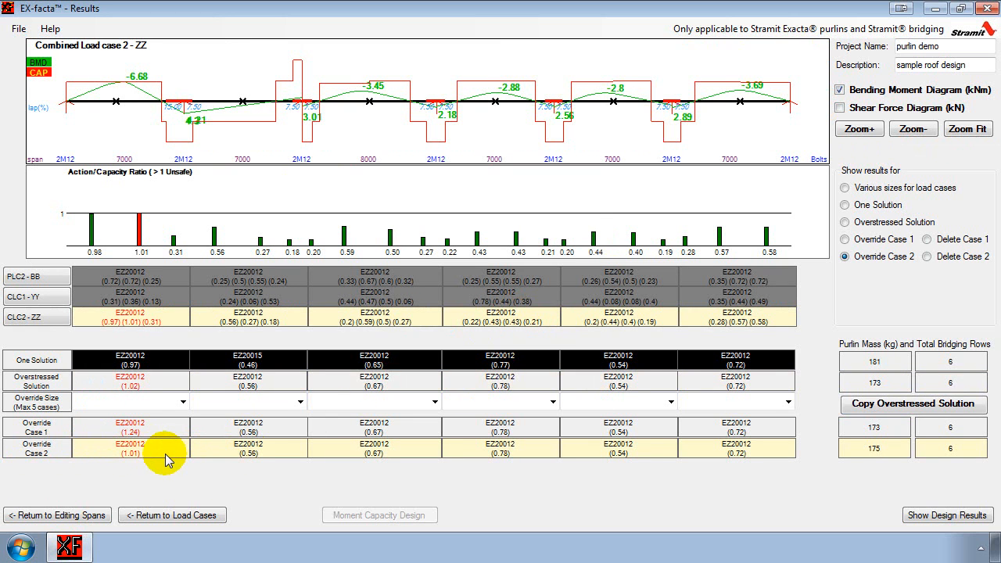
Copy the overstressed solution again and add a second bridging to the first span, with all its bridging at default positions.
{"action": "left_click", "coordinate": [888, 408]}
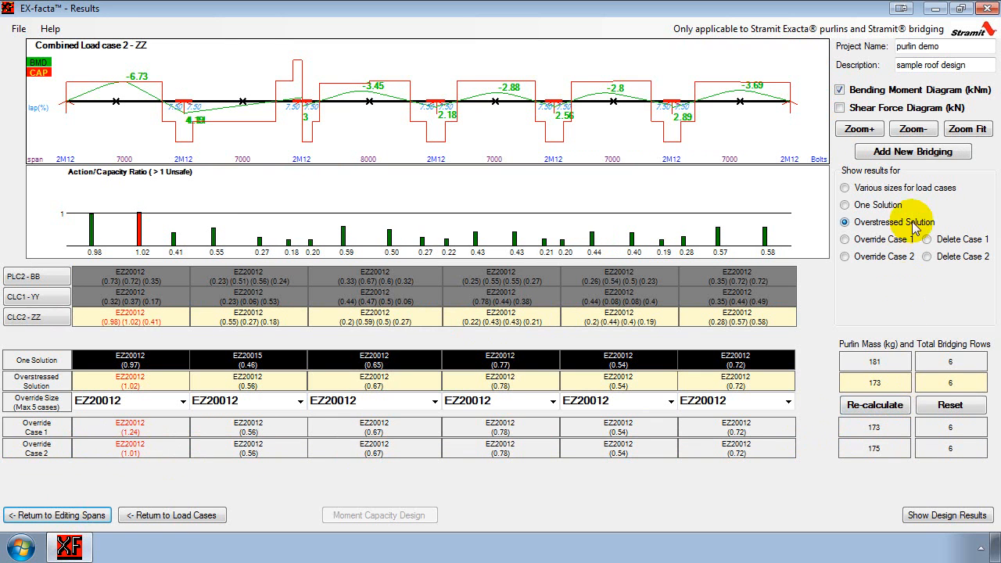
{"action": "left_click", "coordinate": [890, 157]}
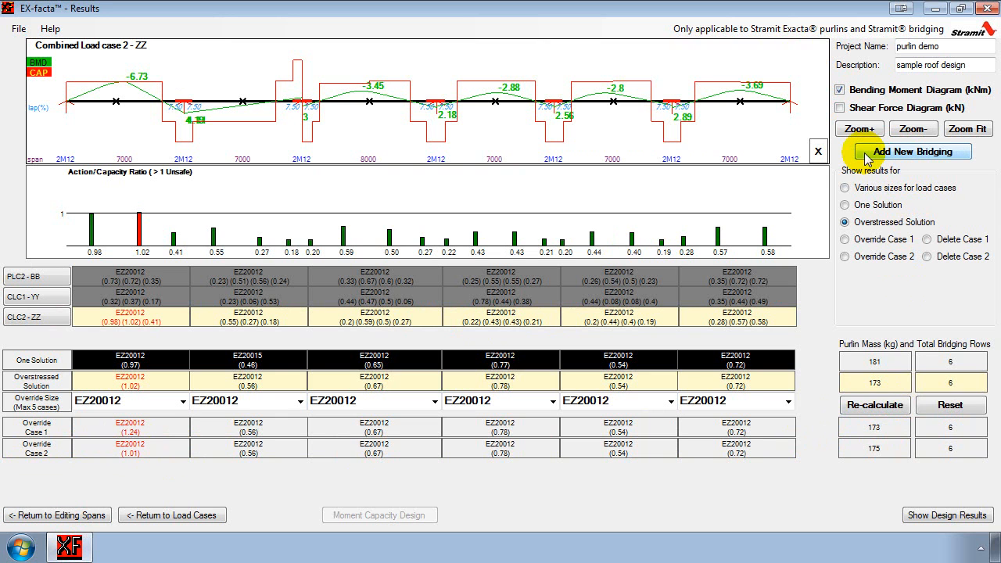
{"action": "left_click", "coordinate": [818, 152]}
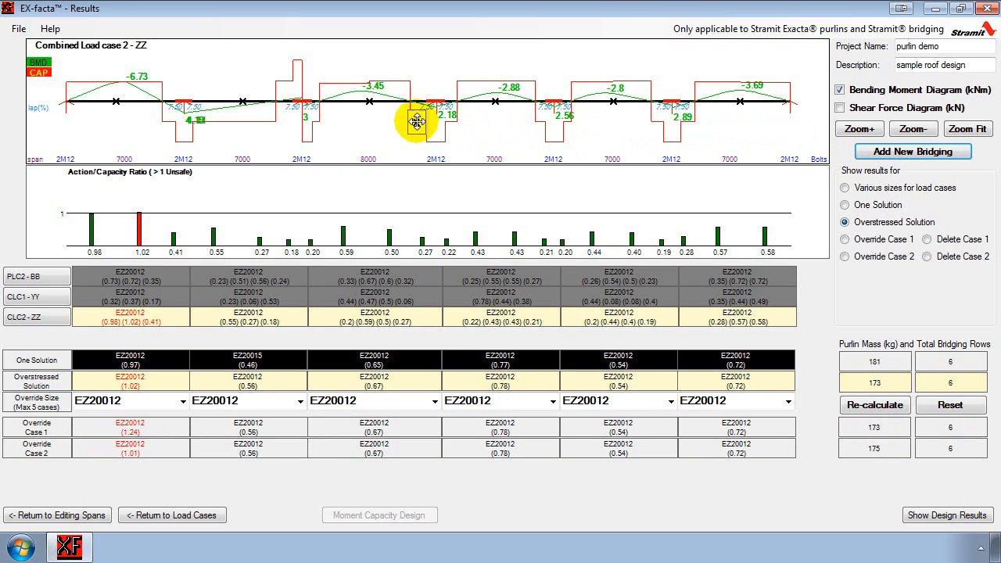
{"action": "left_click", "coordinate": [135, 103]}
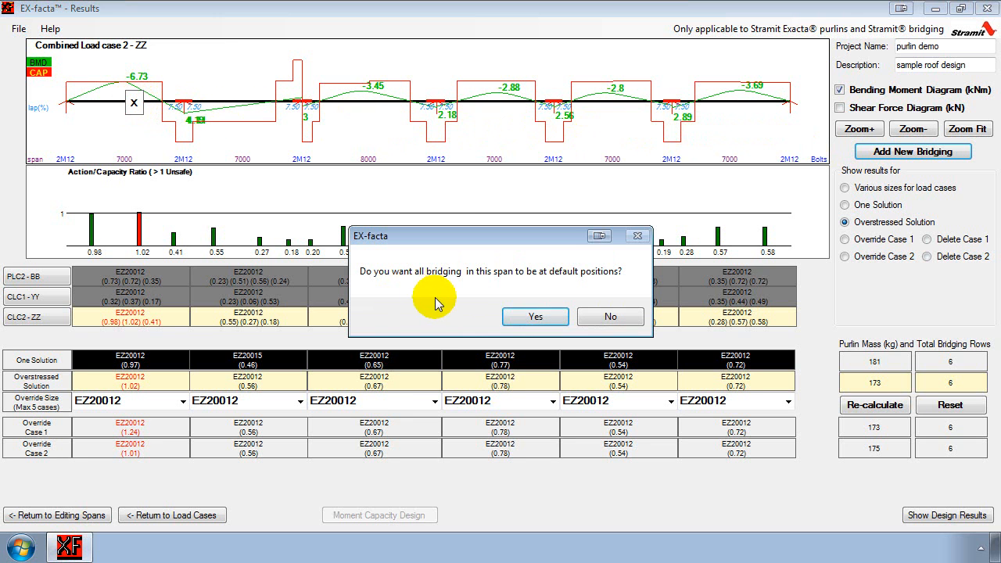
{"action": "left_click", "coordinate": [537, 320]}
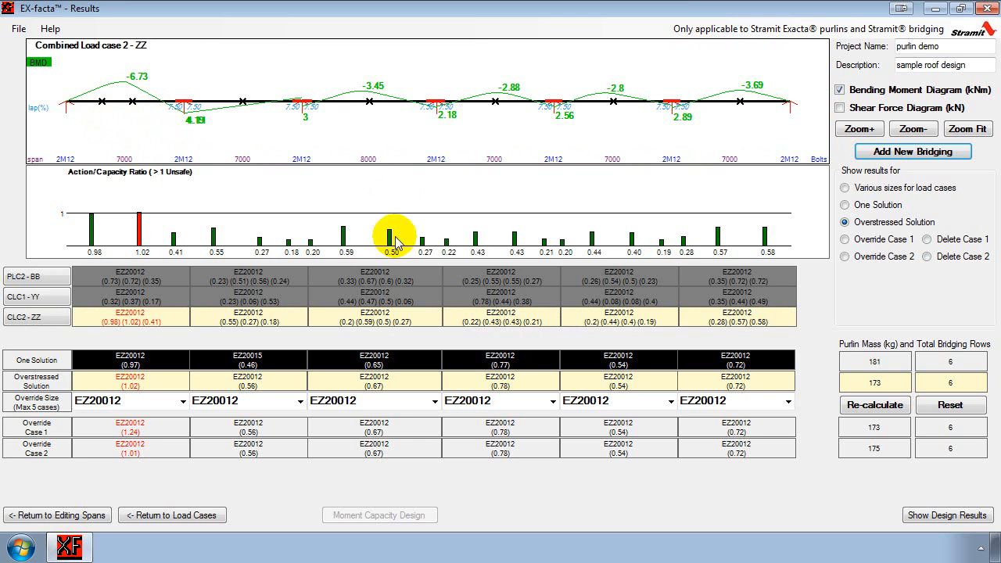
Recalculate the design with the added bridging and keep the result as another override case.
{"action": "left_click", "coordinate": [875, 405]}
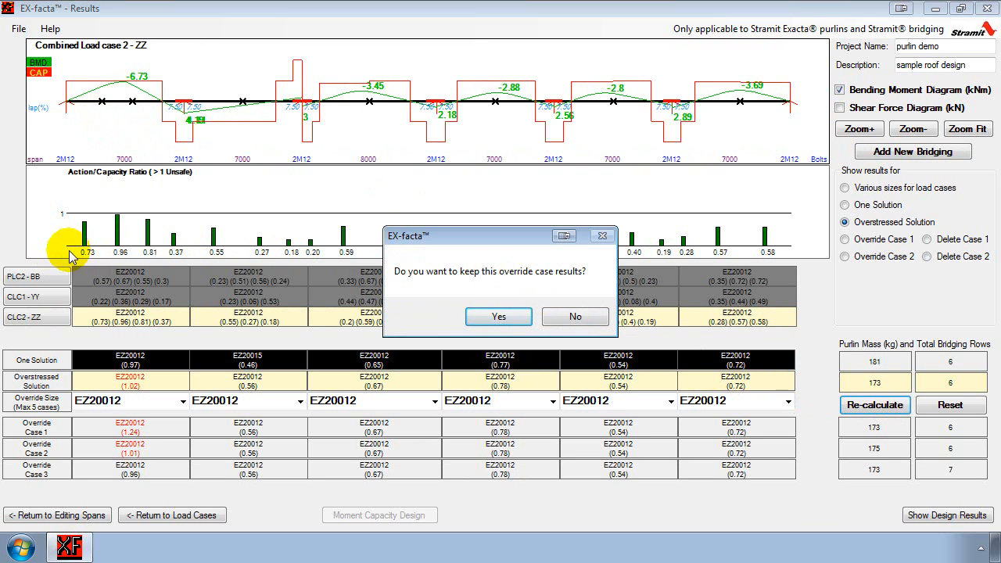
{"action": "left_click_drag", "start_coordinate": [477, 240], "coordinate": [470, 294]}
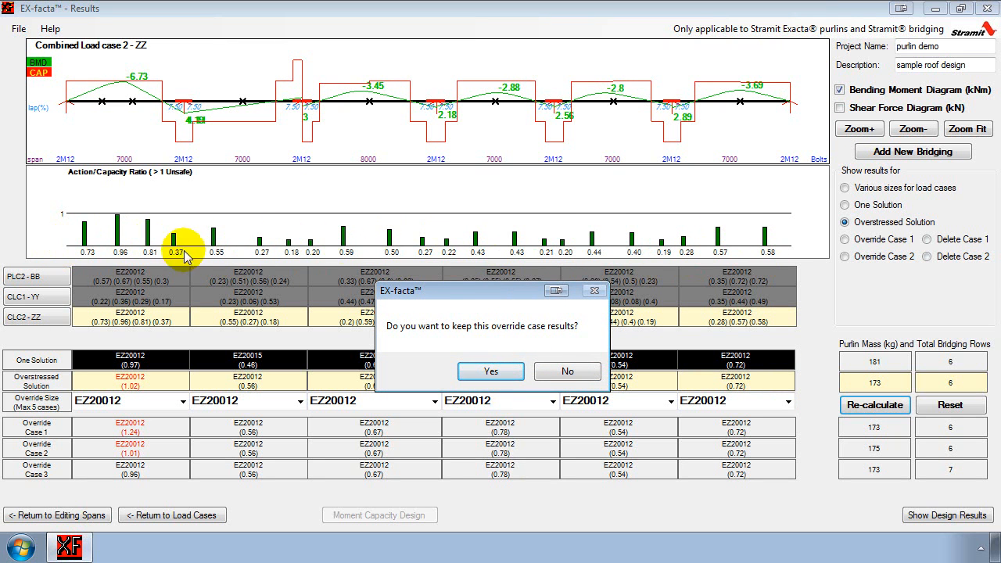
{"action": "left_click", "coordinate": [491, 371]}
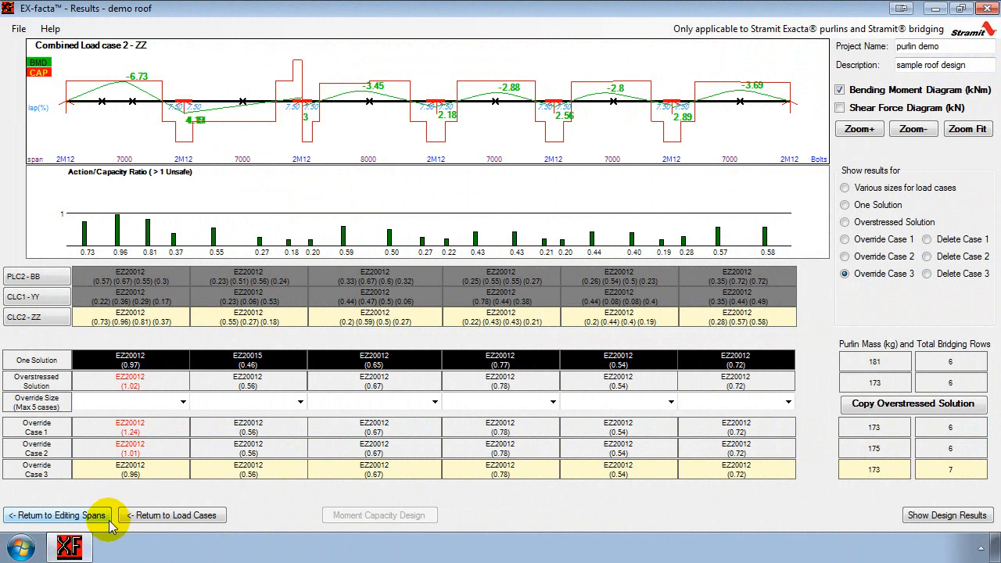
Return to editing the spans, switch to Check Purlin Size and assign EZ20012 to spans 1 to 5.
{"action": "left_click", "coordinate": [47, 516]}
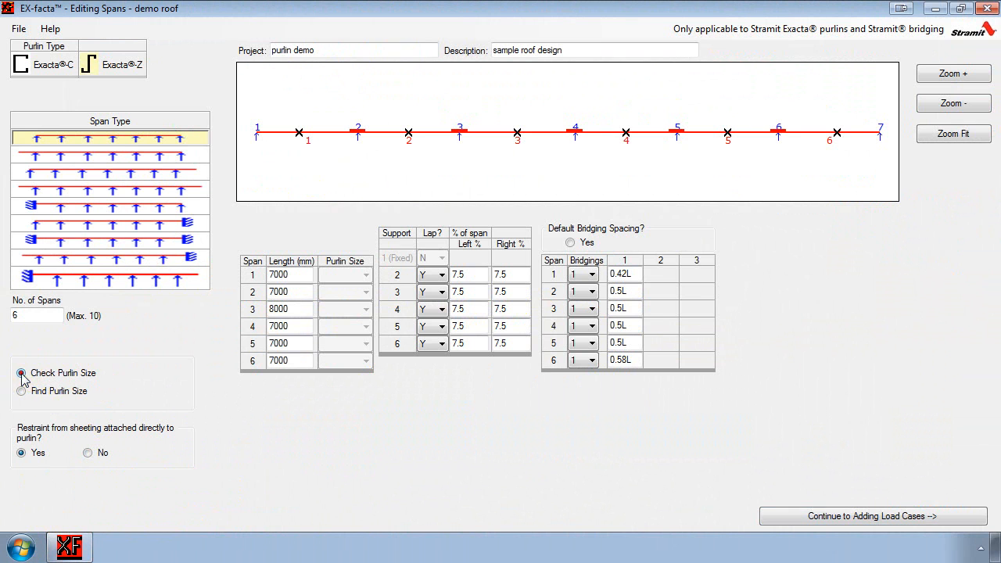
{"action": "left_click", "coordinate": [62, 378]}
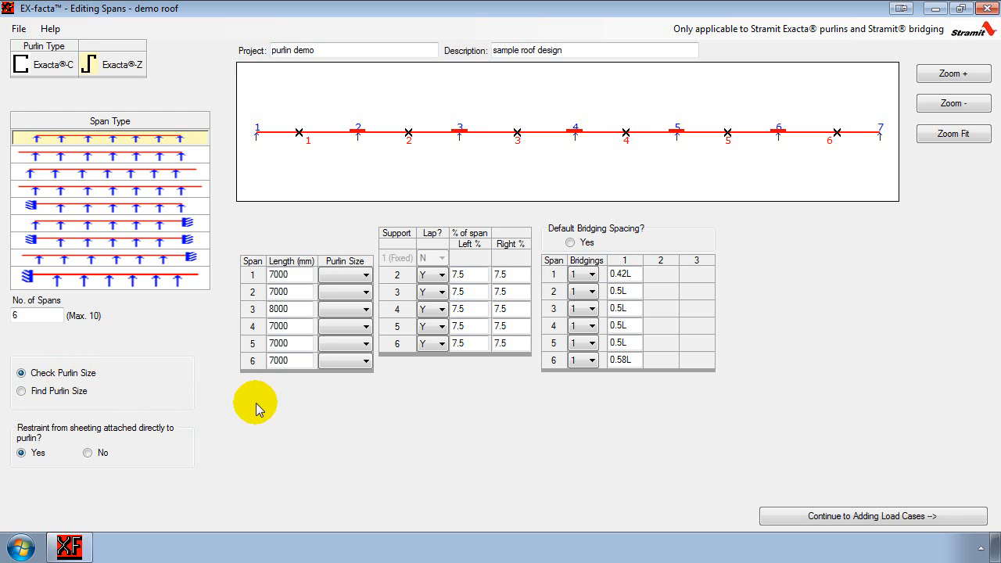
{"action": "left_click", "coordinate": [339, 275]}
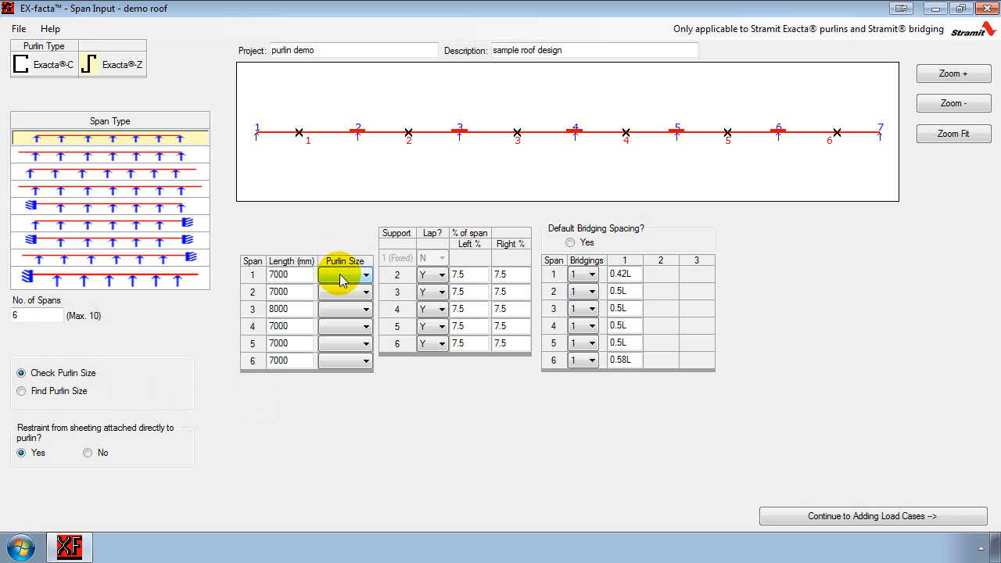
{"action": "left_click", "coordinate": [361, 275]}
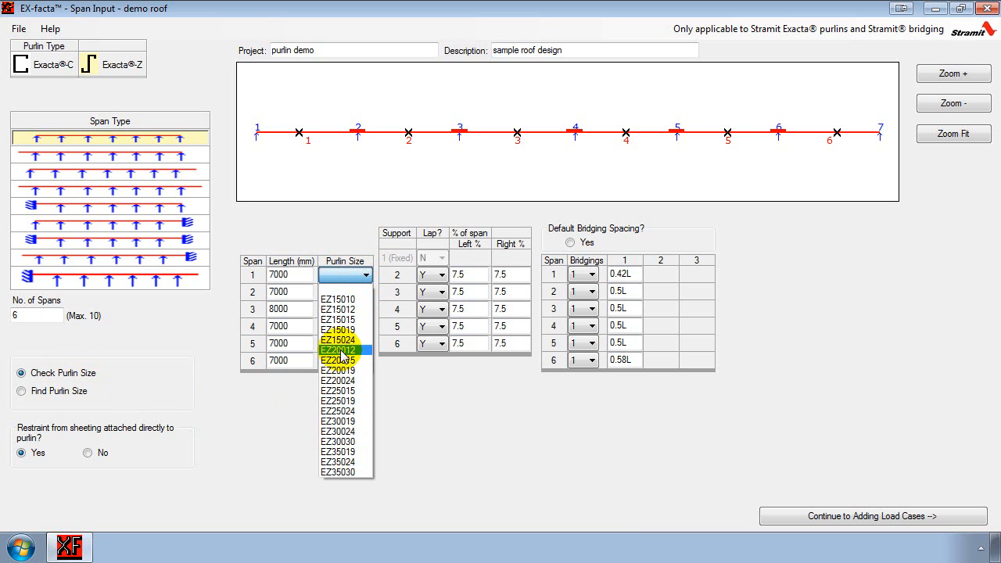
{"action": "left_click", "coordinate": [351, 350]}
{"action": "left_click", "coordinate": [350, 292]}
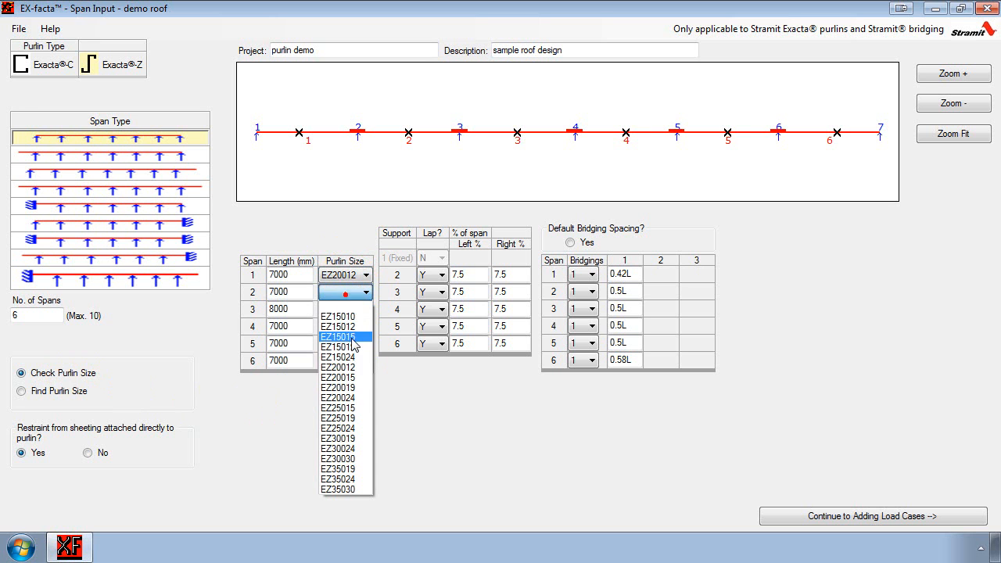
{"action": "left_click", "coordinate": [351, 367]}
{"action": "left_click", "coordinate": [350, 310]}
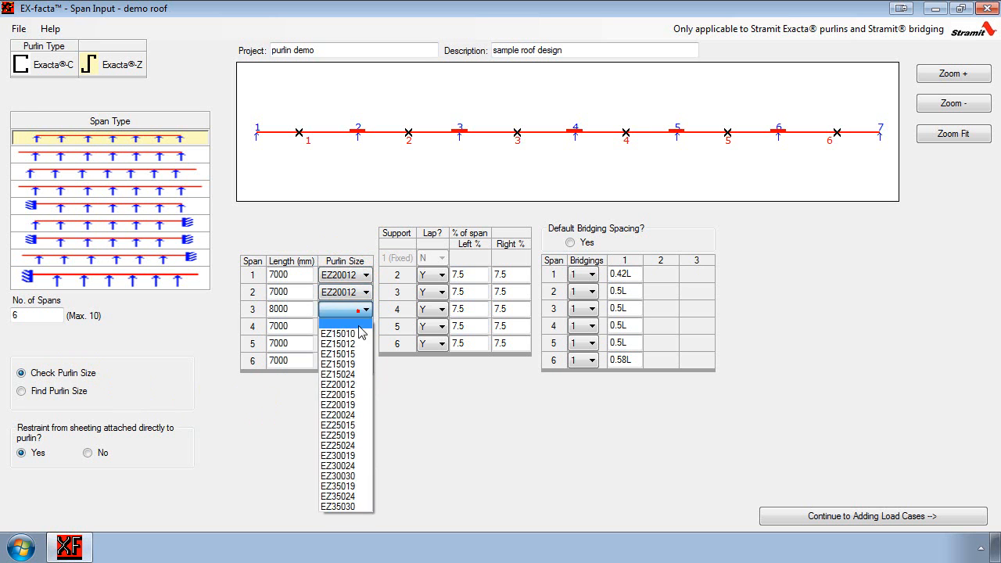
{"action": "left_click", "coordinate": [353, 385]}
{"action": "left_click", "coordinate": [351, 327]}
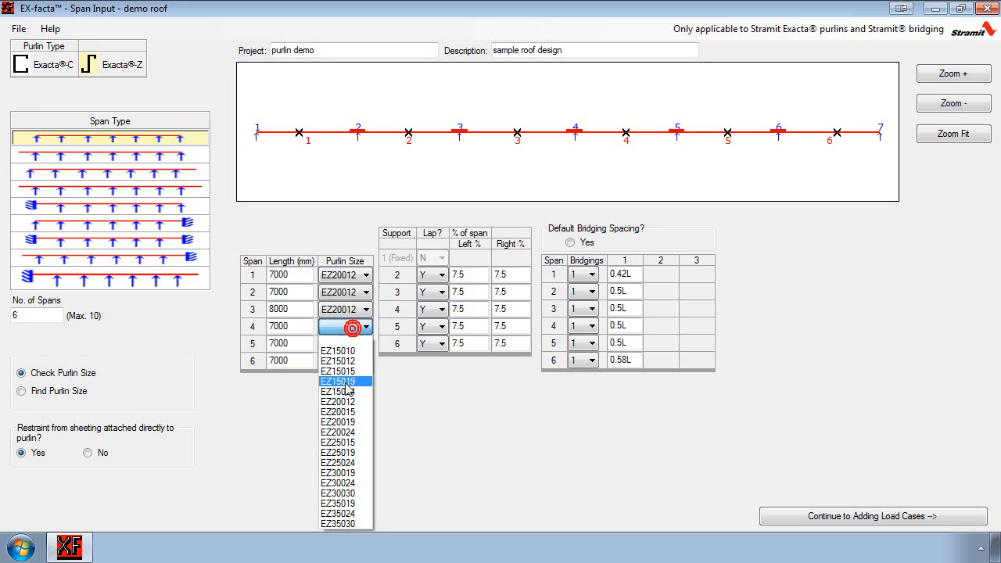
{"action": "left_click", "coordinate": [353, 402]}
{"action": "left_click", "coordinate": [351, 344]}
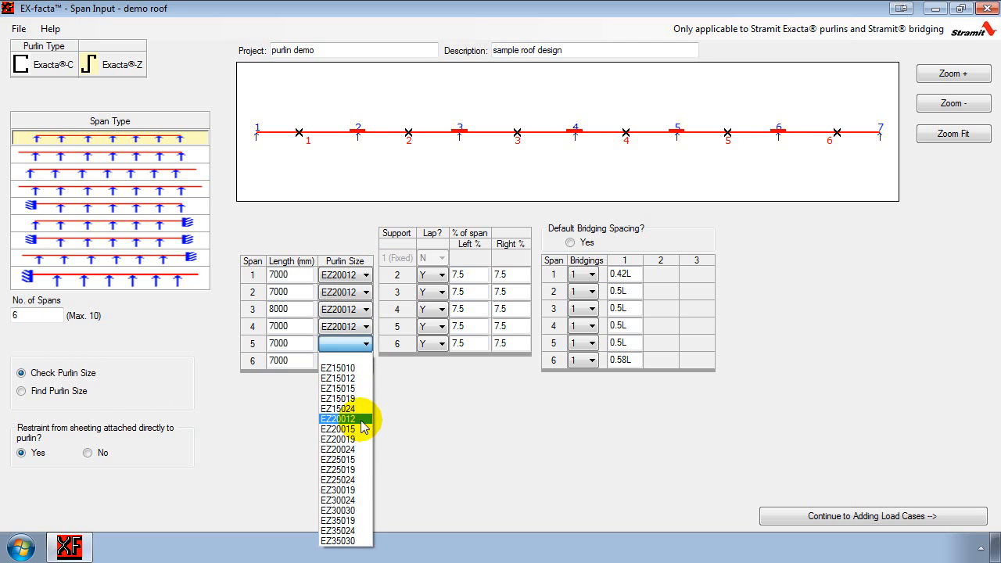
{"action": "left_click", "coordinate": [353, 409]}
Try to continue to the load cases with EZ30024 assigned to span 6.
{"action": "left_click", "coordinate": [351, 361]}
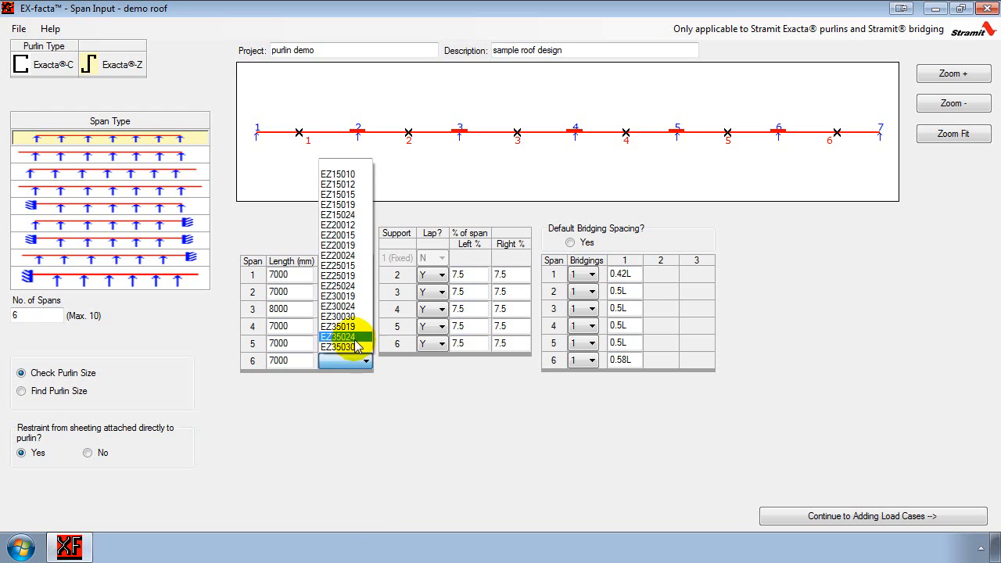
{"action": "left_click", "coordinate": [340, 307]}
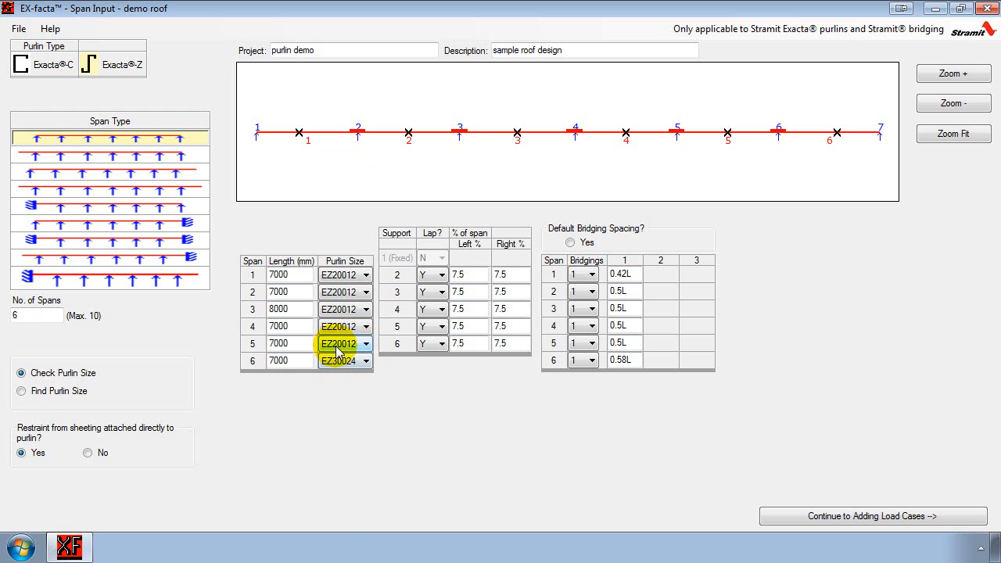
{"action": "left_click", "coordinate": [844, 515]}
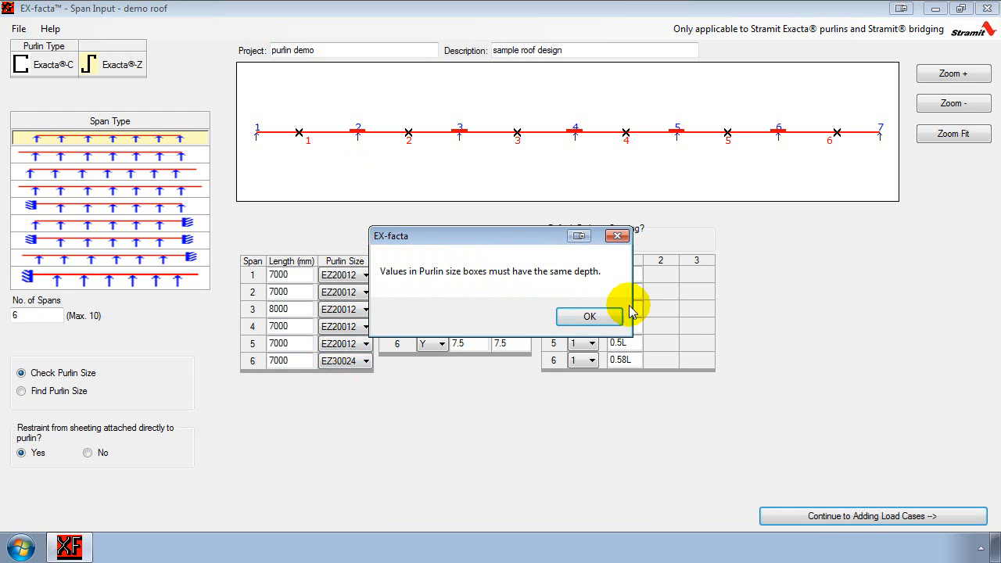
{"action": "left_click", "coordinate": [592, 317]}
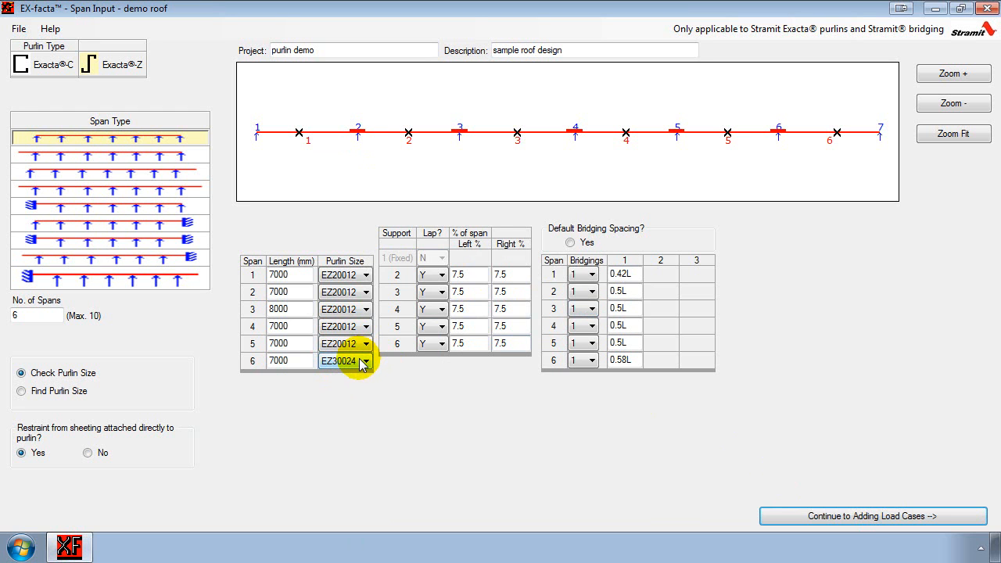
Assign EZ20012 to span 6, accept the unbraced lengths in spans 1 and 6, and calculate the existing load cases.
{"action": "left_click", "coordinate": [364, 362]}
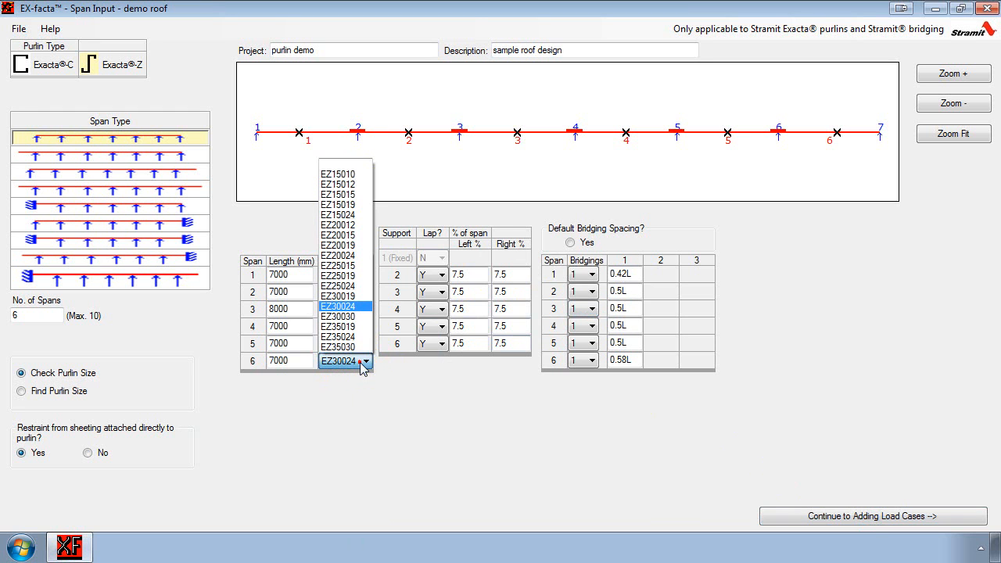
{"action": "left_click", "coordinate": [338, 225]}
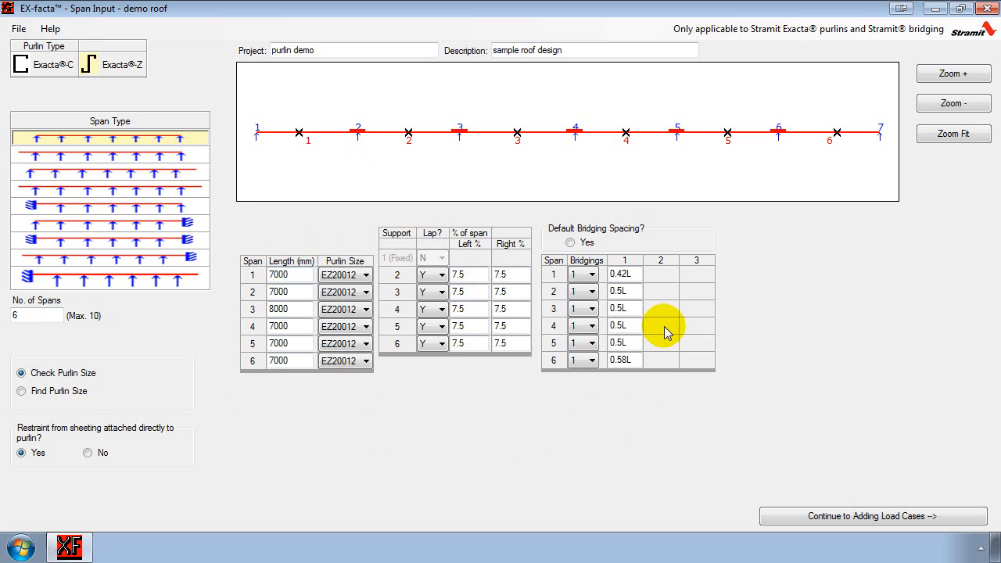
{"action": "left_click", "coordinate": [884, 517]}
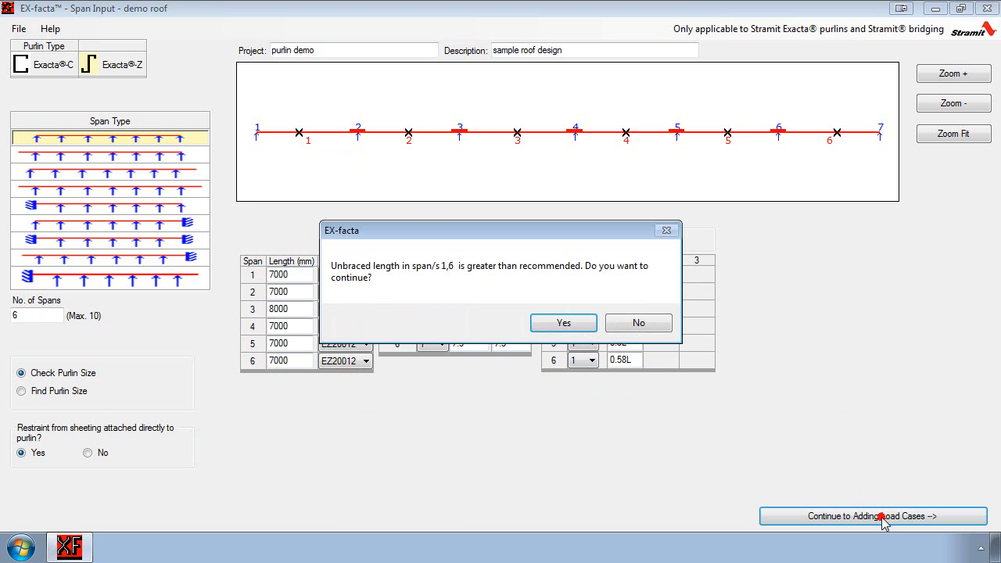
{"action": "left_click", "coordinate": [563, 323]}
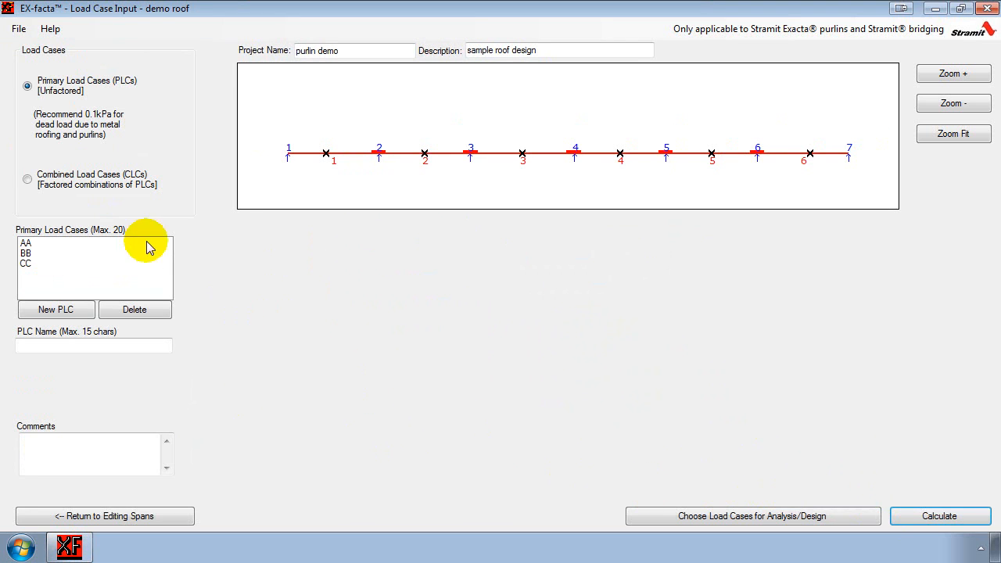
{"action": "left_click", "coordinate": [932, 519]}
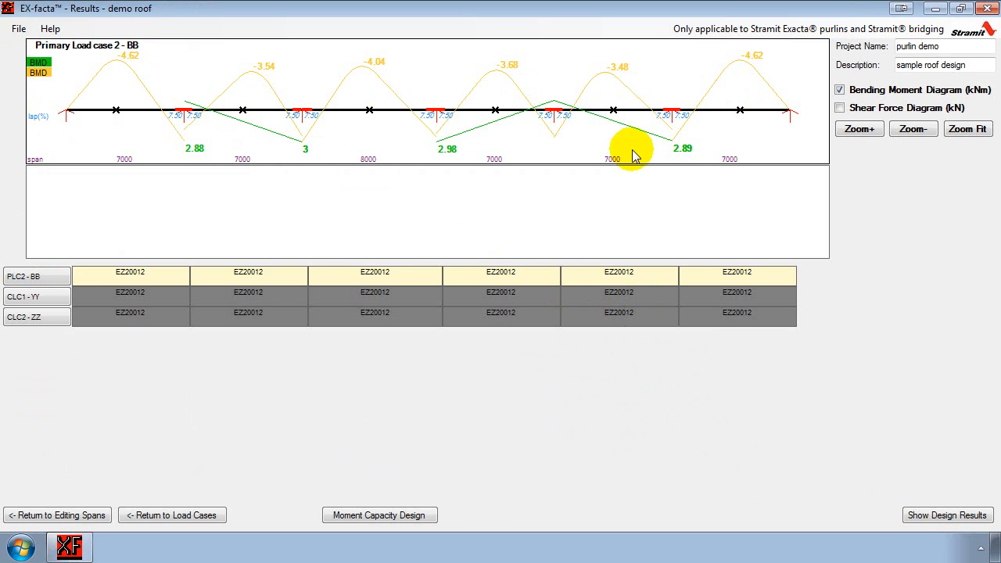
Show the shear force diagram for load case BB alongside the bending moments, then hide it again.
{"action": "left_click", "coordinate": [839, 108]}
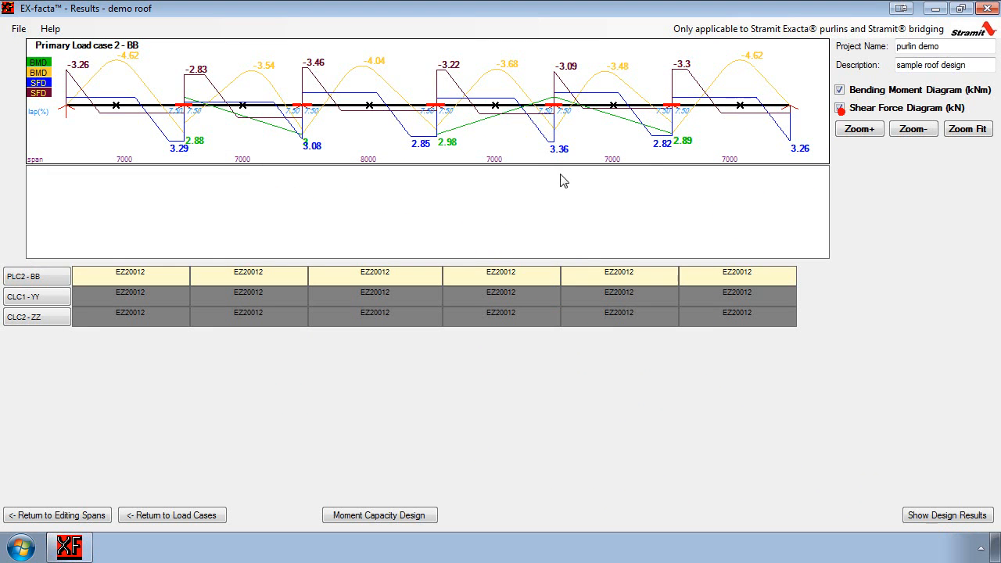
{"action": "left_click", "coordinate": [839, 108]}
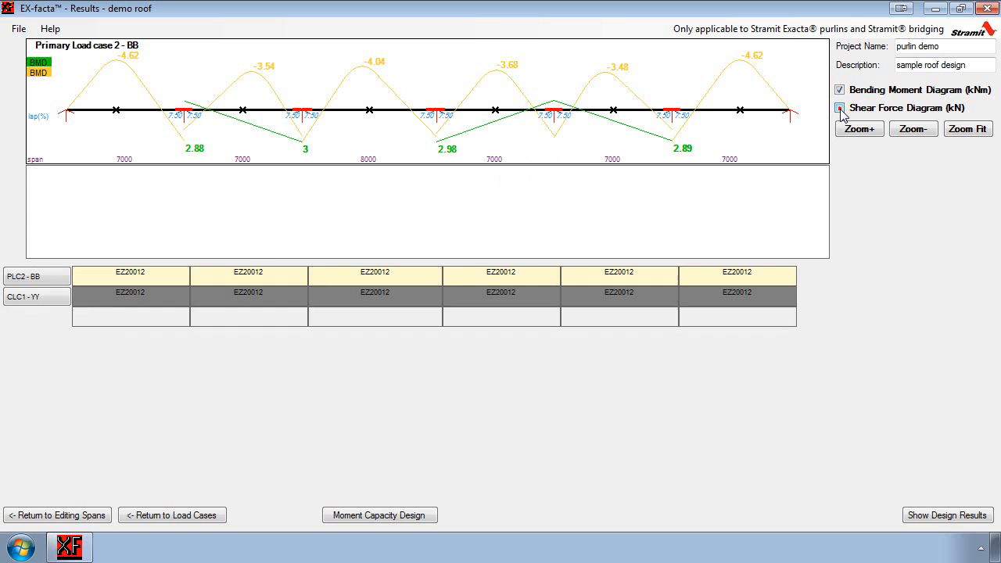
Run the moment capacity design, review load cases YY, ZZ and BB in turn, and return to editing the spans.
{"action": "left_click", "coordinate": [380, 518]}
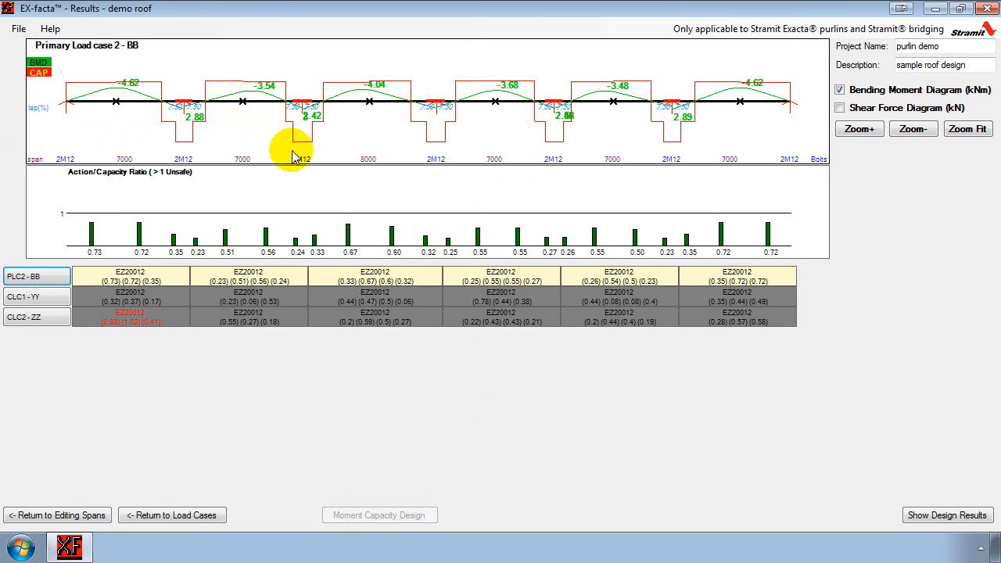
{"action": "left_click", "coordinate": [43, 305]}
{"action": "left_click", "coordinate": [46, 313]}
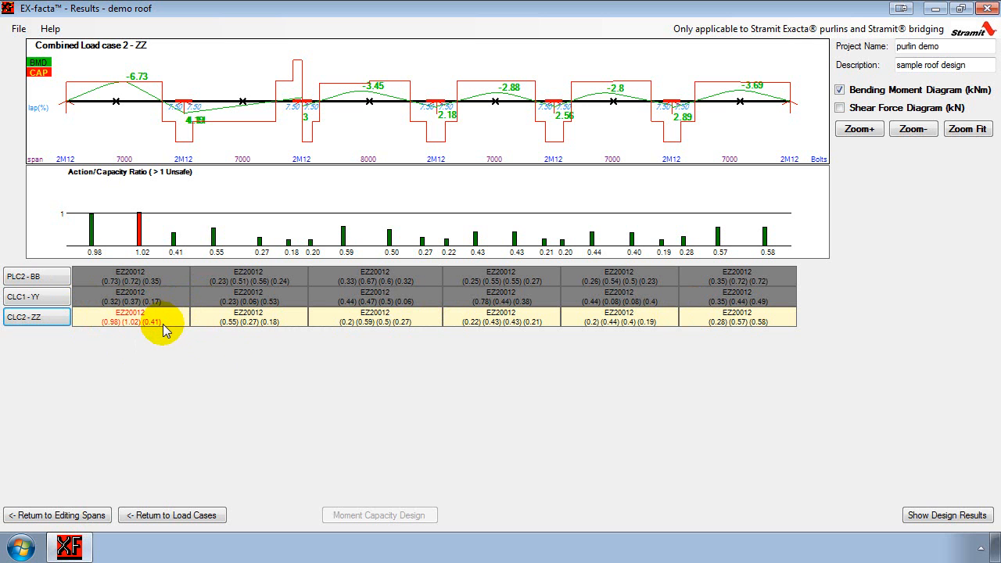
{"action": "left_click", "coordinate": [31, 276]}
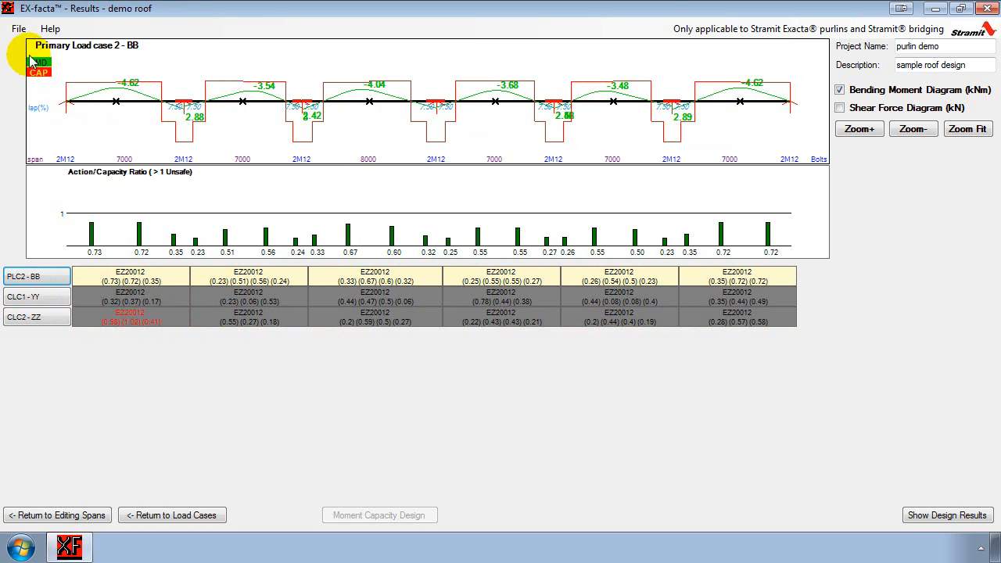
{"action": "left_click", "coordinate": [47, 516]}
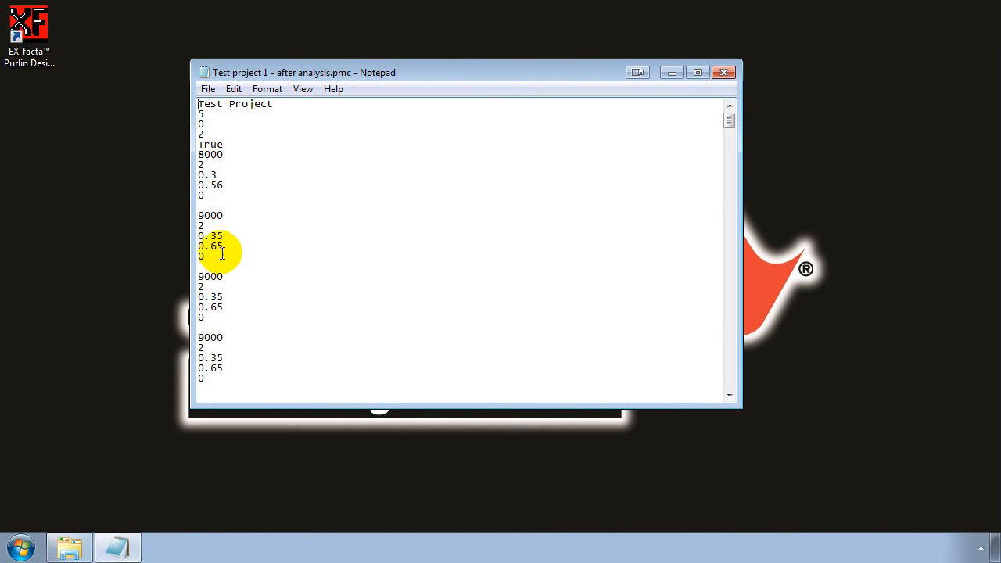
Look through the raw contents of Test project 1 - after analysis.pmc in Notepad, and close the file.
{"action": "scroll", "coordinate": [266, 243], "scroll_direction": "down", "scroll_amount": 2}
{"action": "scroll", "coordinate": [275, 232], "scroll_direction": "down", "scroll_amount": 20}
{"action": "scroll", "coordinate": [276, 233], "scroll_direction": "down", "scroll_amount": 20}
{"action": "scroll", "coordinate": [275, 245], "scroll_direction": "down", "scroll_amount": 20}
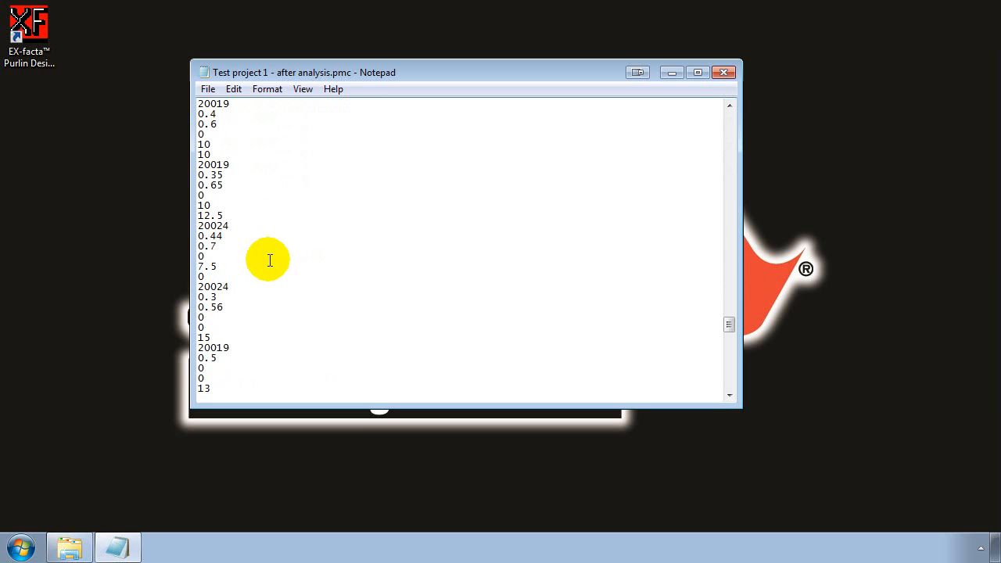
{"action": "scroll", "coordinate": [250, 263], "scroll_direction": "down", "scroll_amount": 12}
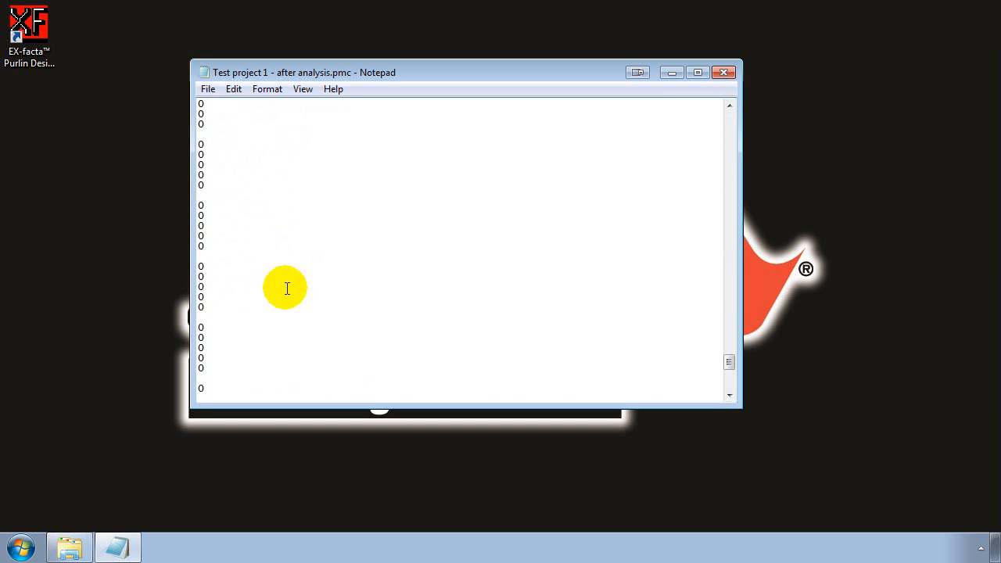
{"action": "scroll", "coordinate": [286, 290], "scroll_direction": "down", "scroll_amount": 3}
{"action": "scroll", "coordinate": [282, 293], "scroll_direction": "up", "scroll_amount": 2}
{"action": "scroll", "coordinate": [275, 303], "scroll_direction": "up", "scroll_amount": 12}
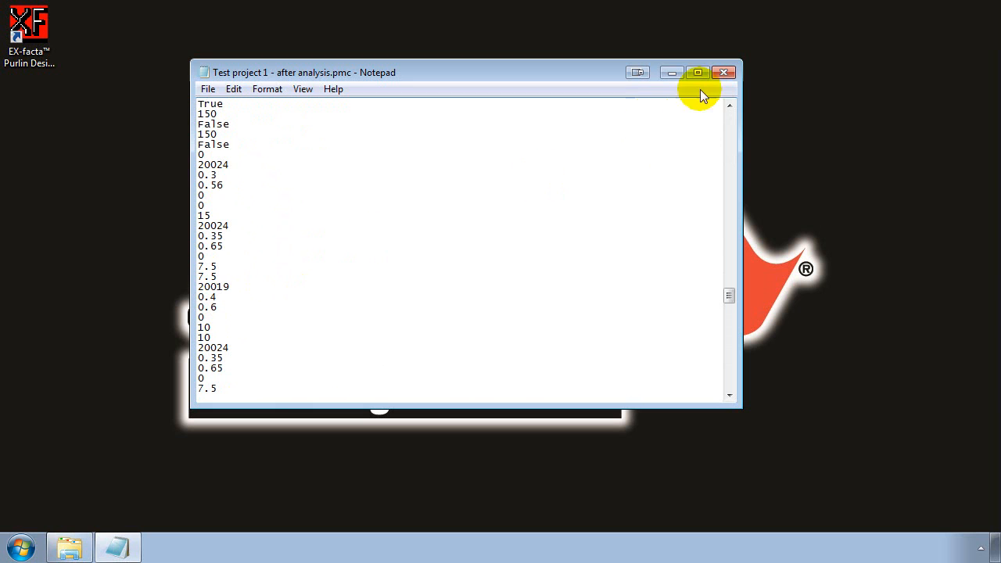
{"action": "left_click", "coordinate": [724, 73]}
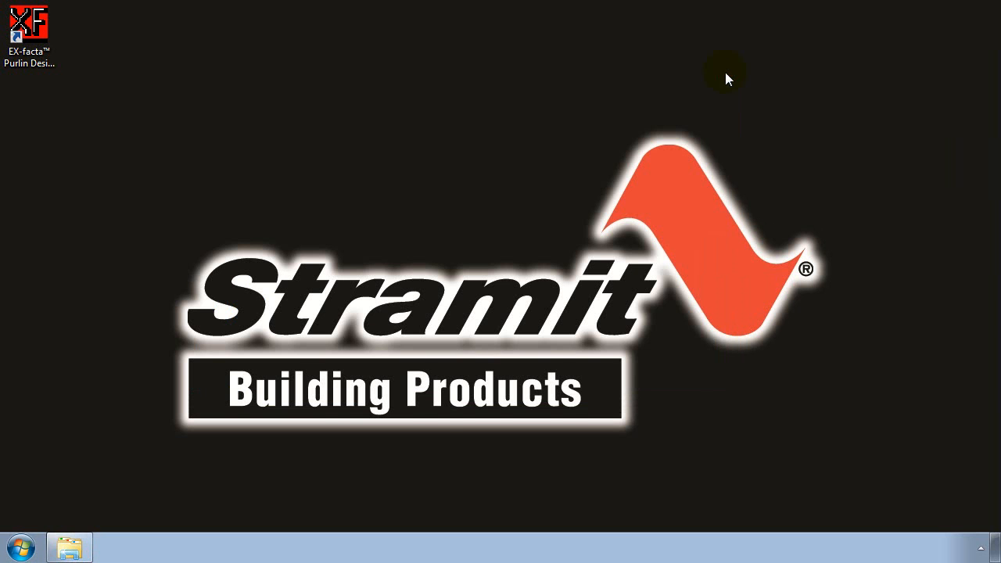
Browse in File Explorer to the Support folder of EX-facta Purlin Design Software1.3 under Stramit Building Products and open its first item.
{"action": "left_click", "coordinate": [69, 547]}
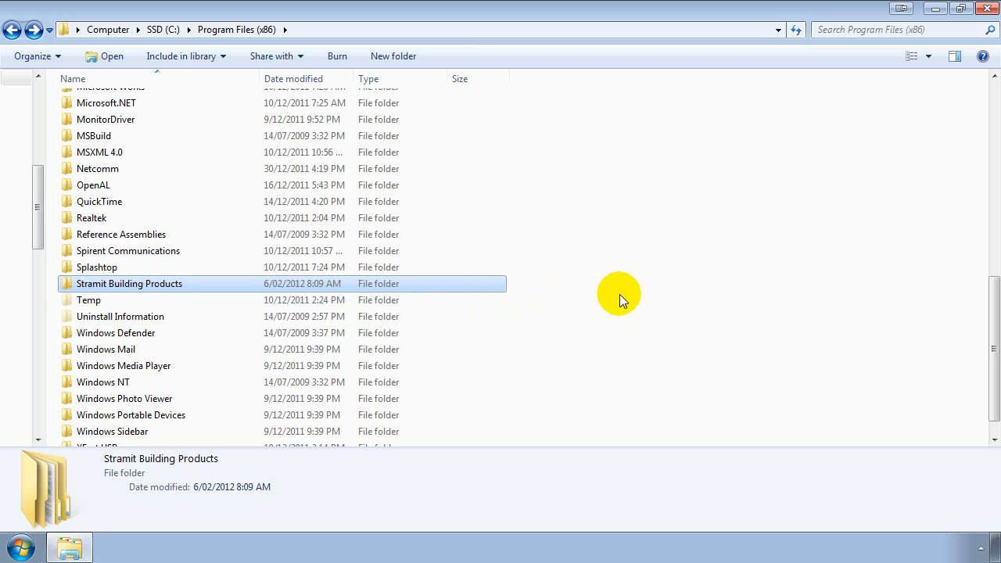
{"action": "mouse_move", "coordinate": [125, 291]}
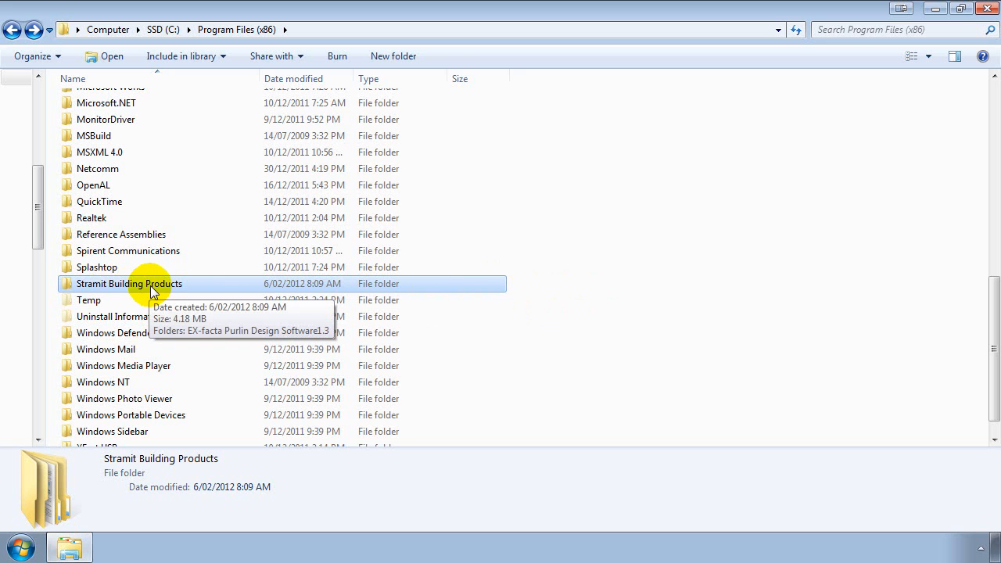
{"action": "double_click", "coordinate": [105, 284]}
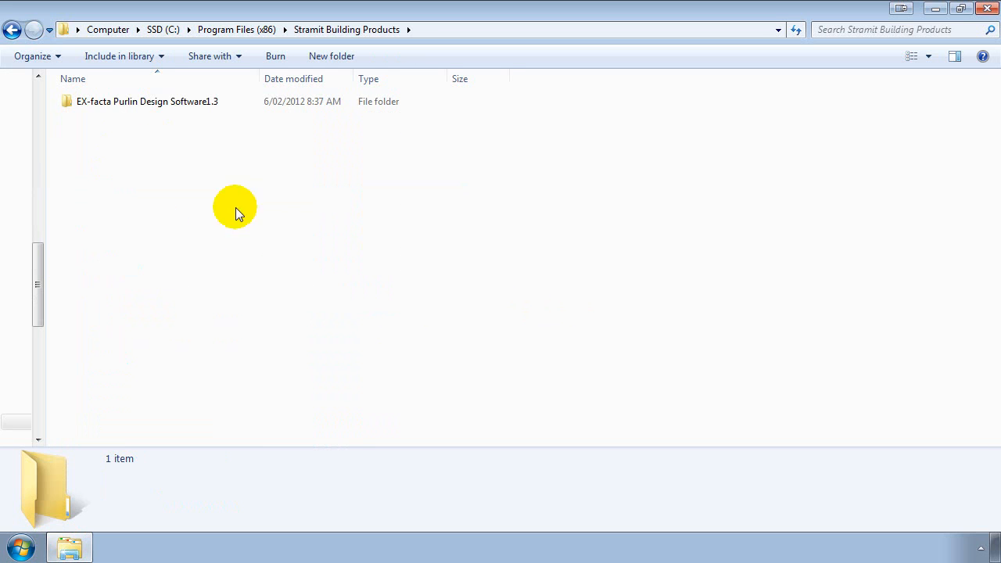
{"action": "double_click", "coordinate": [117, 102]}
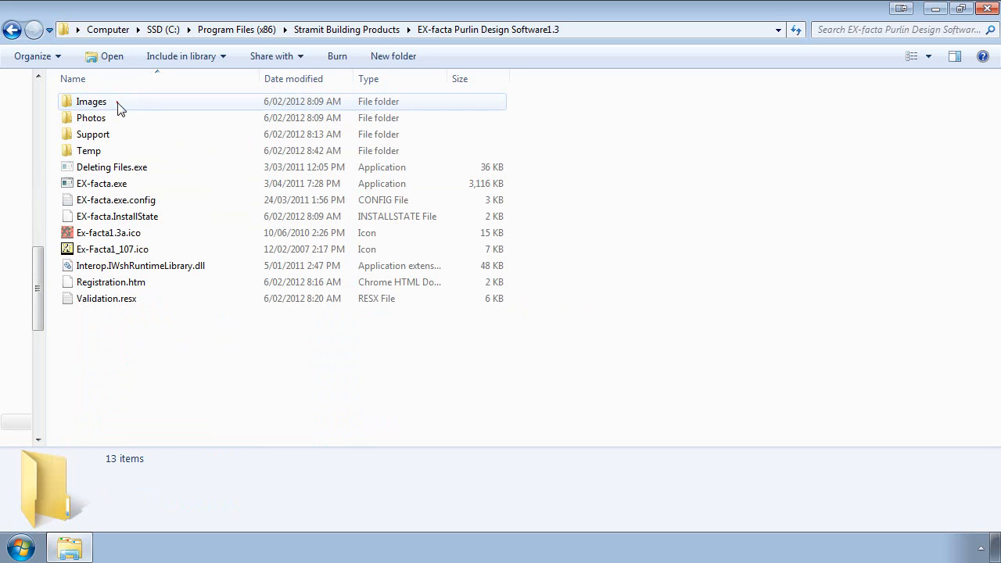
{"action": "double_click", "coordinate": [88, 136]}
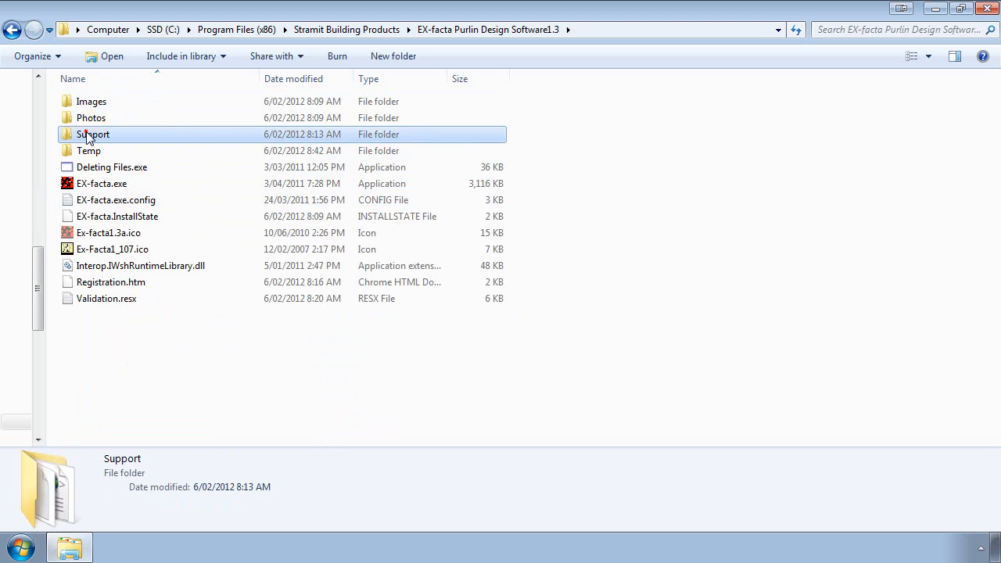
{"action": "double_click", "coordinate": [95, 102]}
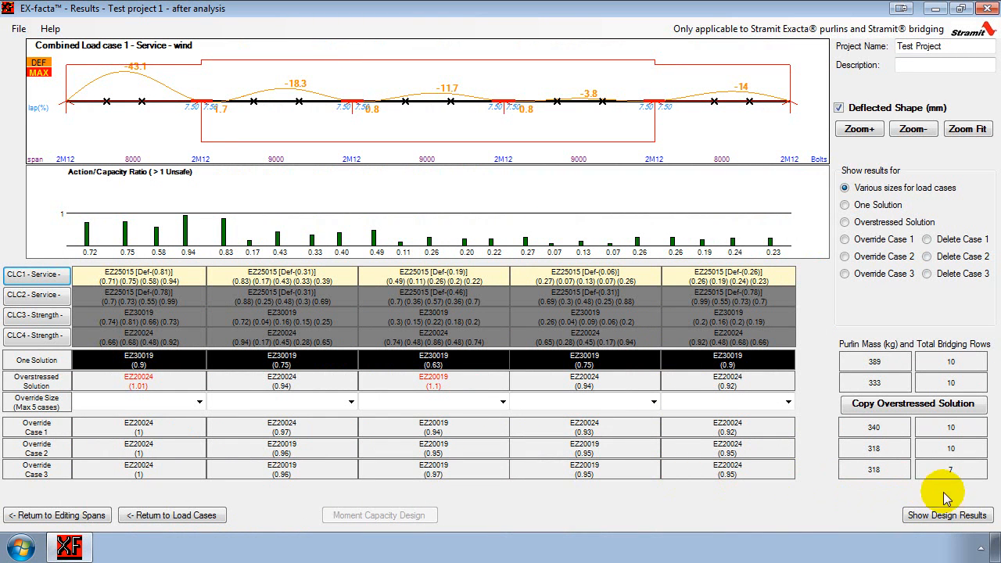
Show the Overstressed Solution calculations for the first Service - wind and first Strength - wind combined load cases, and close the report.
{"action": "left_click", "coordinate": [955, 517]}
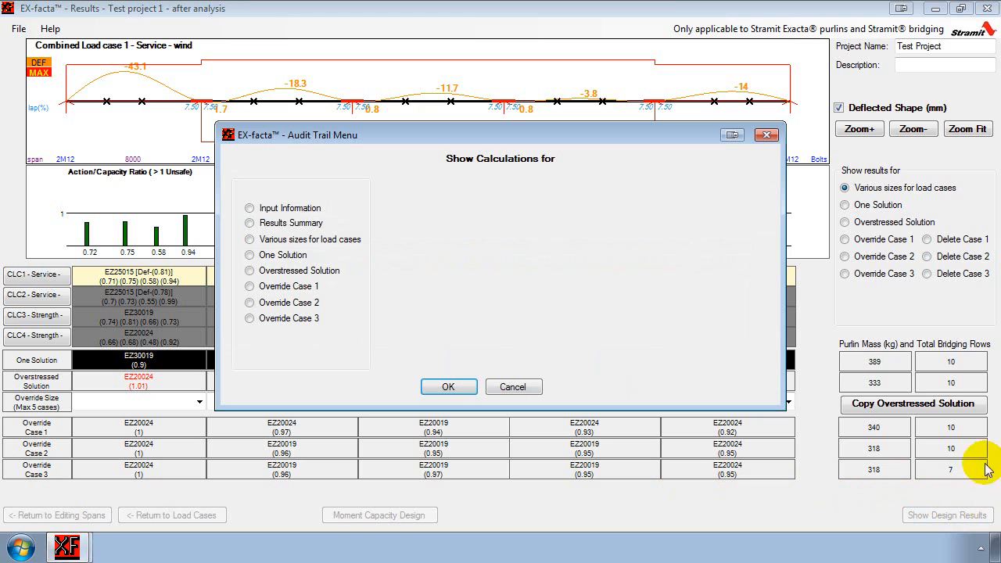
{"action": "left_click_drag", "start_coordinate": [590, 134], "coordinate": [571, 90]}
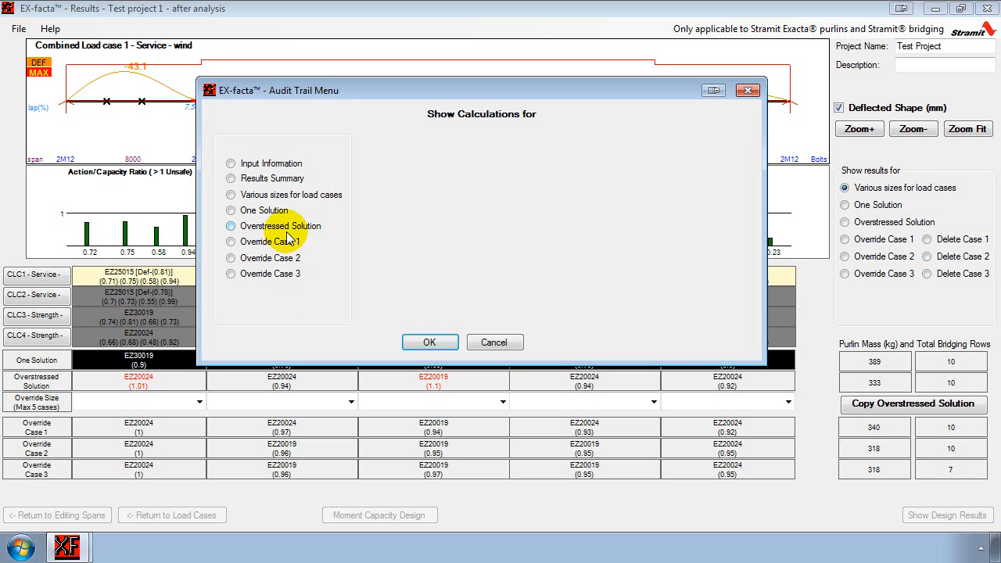
{"action": "left_click", "coordinate": [230, 226]}
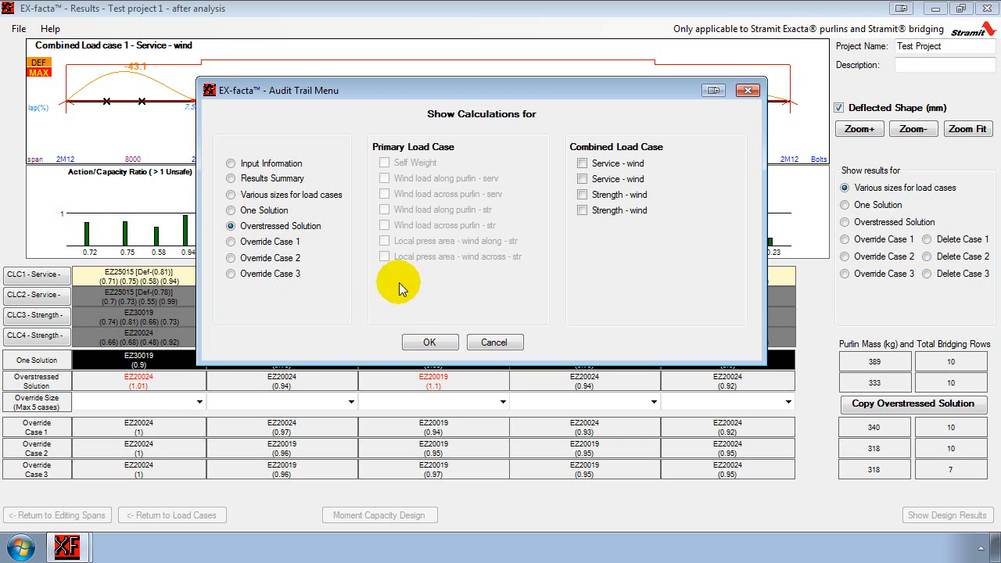
{"action": "left_click", "coordinate": [582, 163]}
{"action": "left_click", "coordinate": [583, 194]}
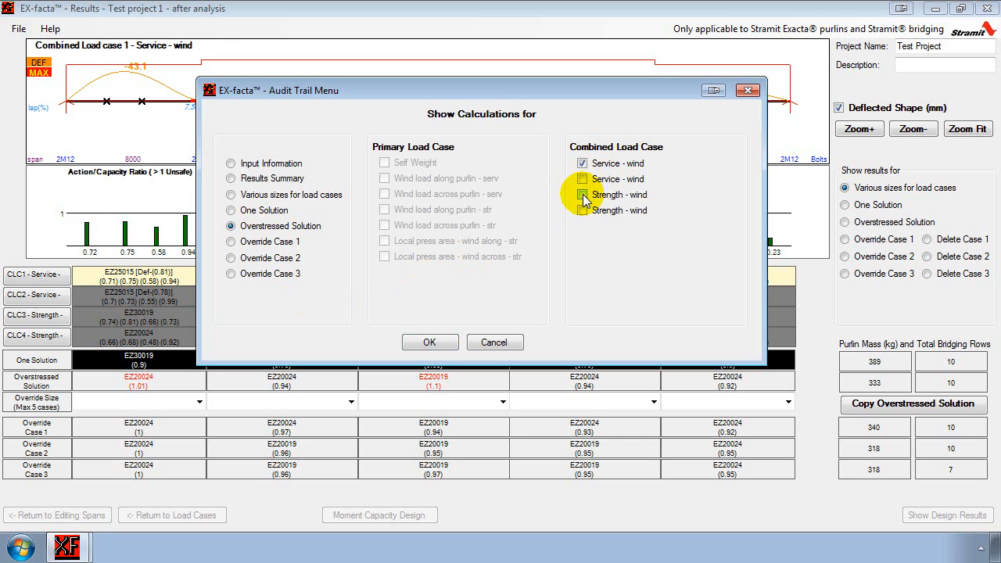
{"action": "left_click", "coordinate": [430, 344]}
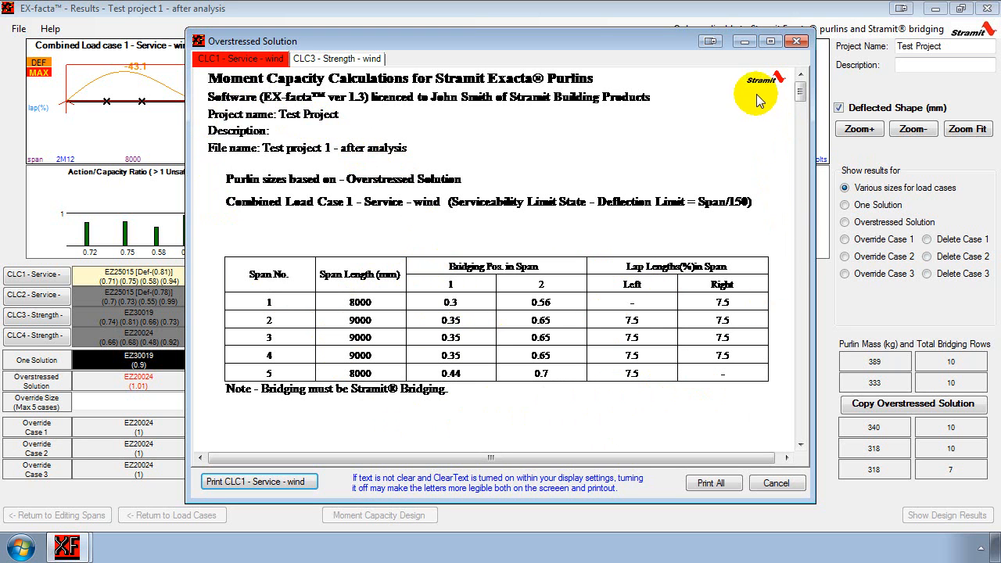
{"action": "left_click", "coordinate": [798, 41]}
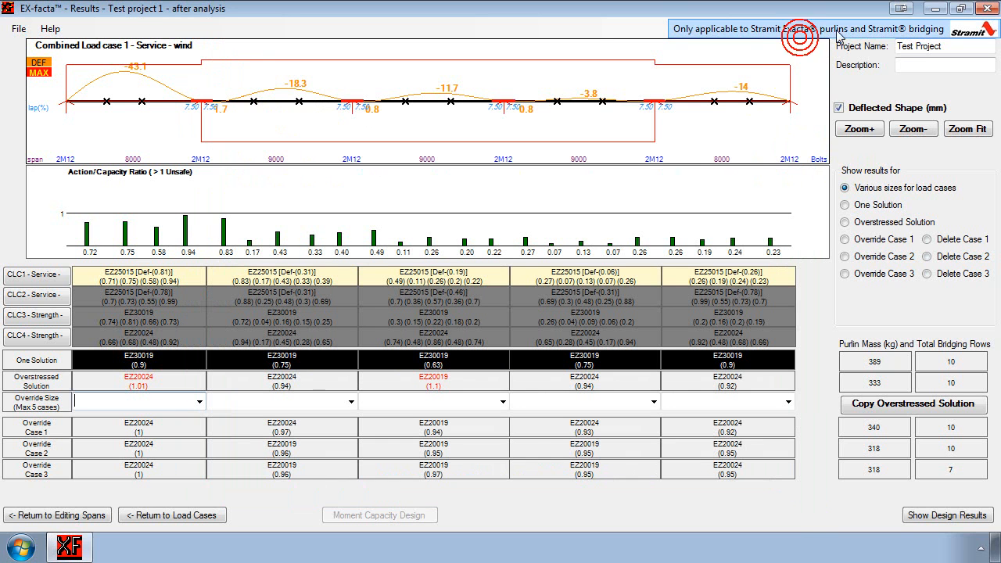
Minimize EX-facta and open the ClearType Text Tuner from the Windows display settings.
{"action": "left_click", "coordinate": [936, 8]}
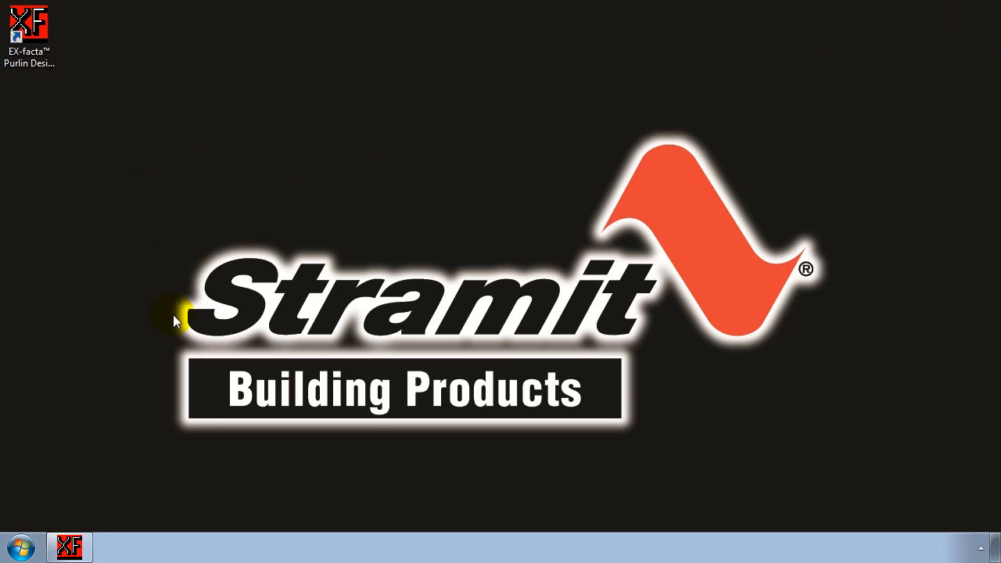
{"action": "right_click", "coordinate": [355, 146]}
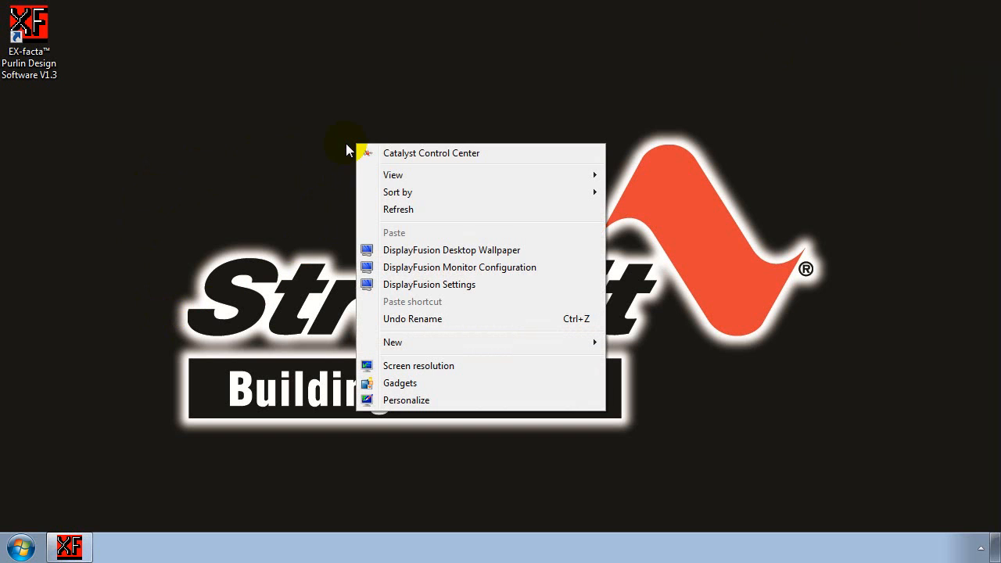
{"action": "left_click", "coordinate": [405, 397]}
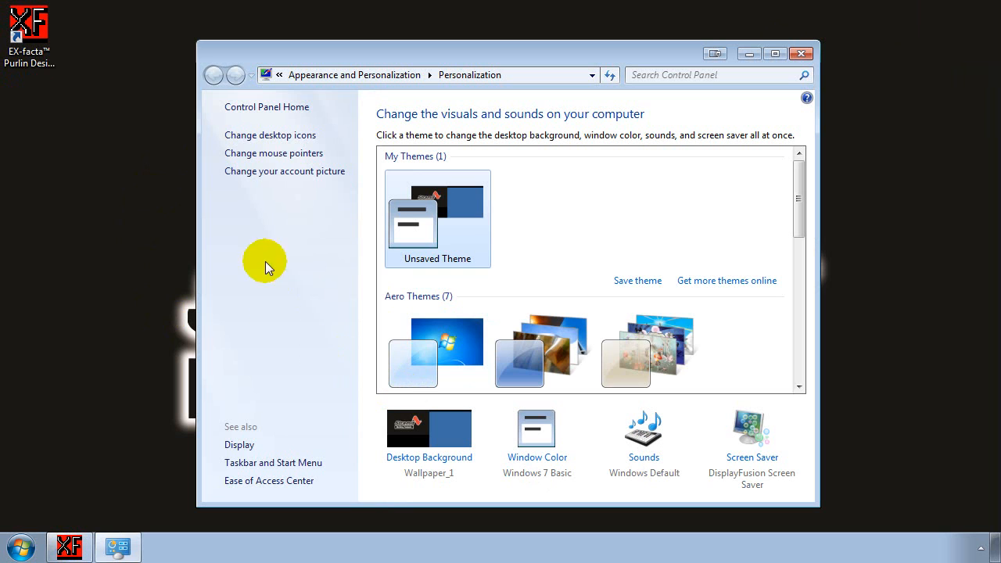
{"action": "left_click", "coordinate": [249, 445]}
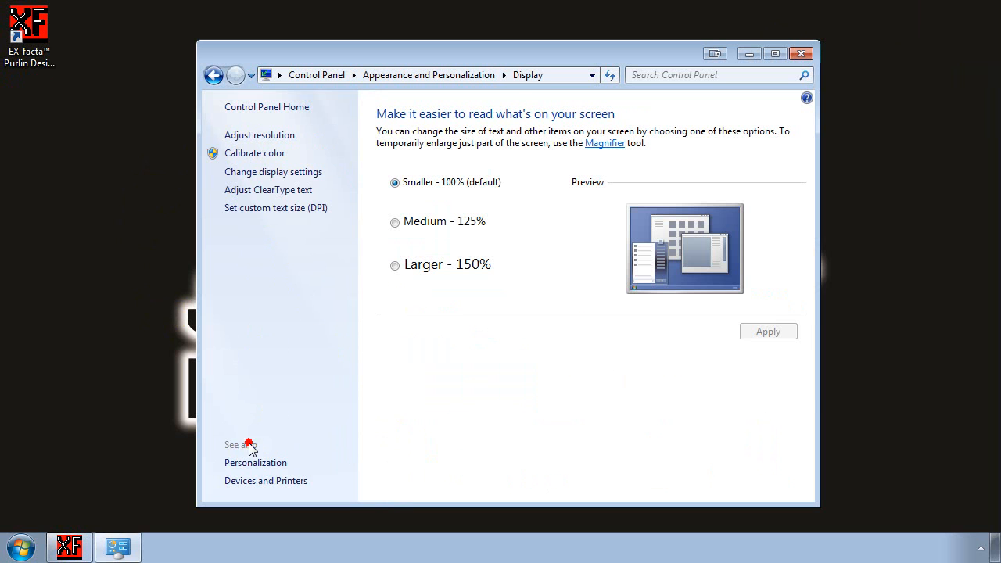
{"action": "left_click", "coordinate": [263, 195]}
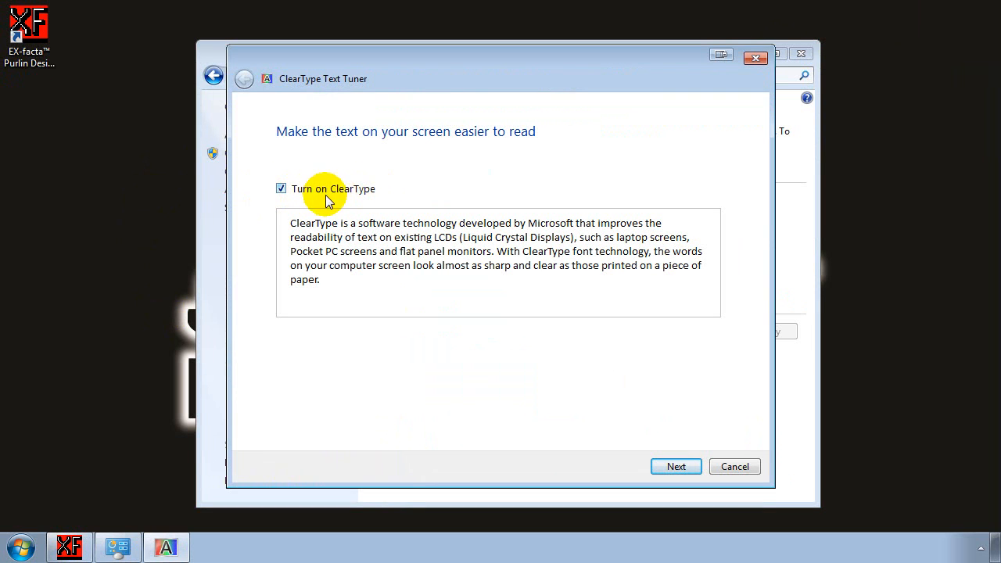
Turn off ClearType, finish the tuner with the preselected text samples, and close the display settings.
{"action": "left_click", "coordinate": [282, 189]}
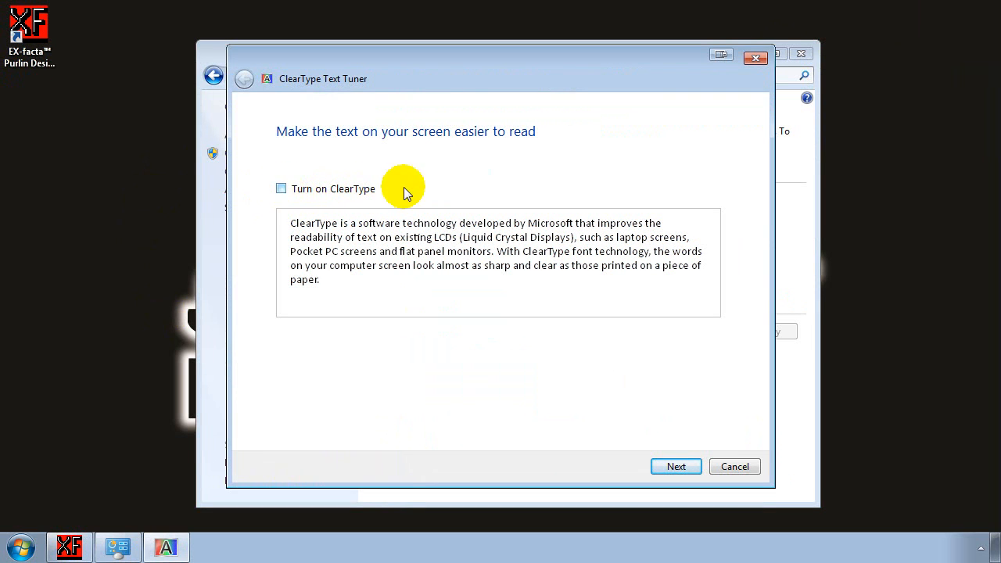
{"action": "left_click", "coordinate": [669, 467]}
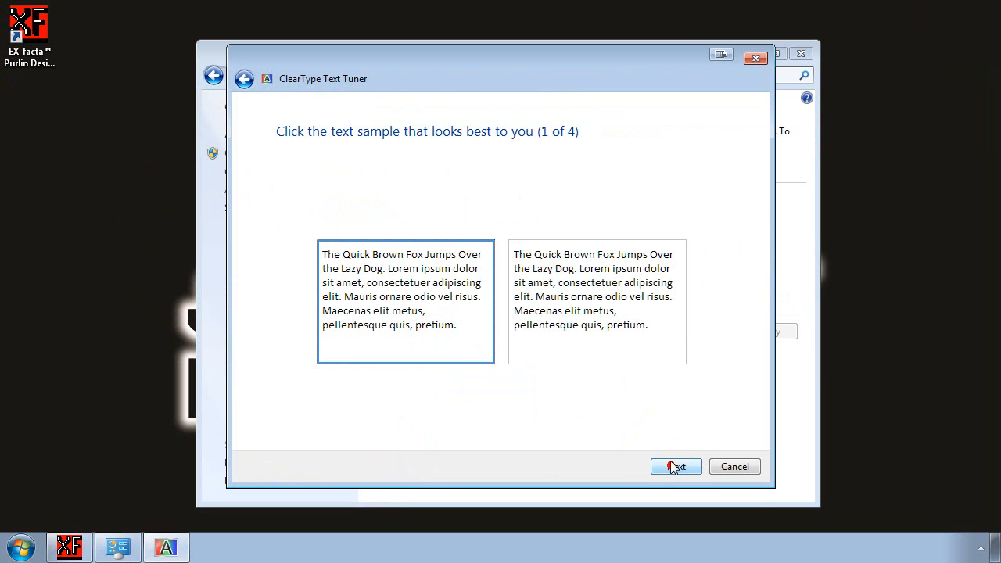
{"action": "left_click", "coordinate": [674, 465]}
{"action": "left_click", "coordinate": [677, 467]}
{"action": "left_click", "coordinate": [671, 467]}
{"action": "left_click", "coordinate": [671, 466]}
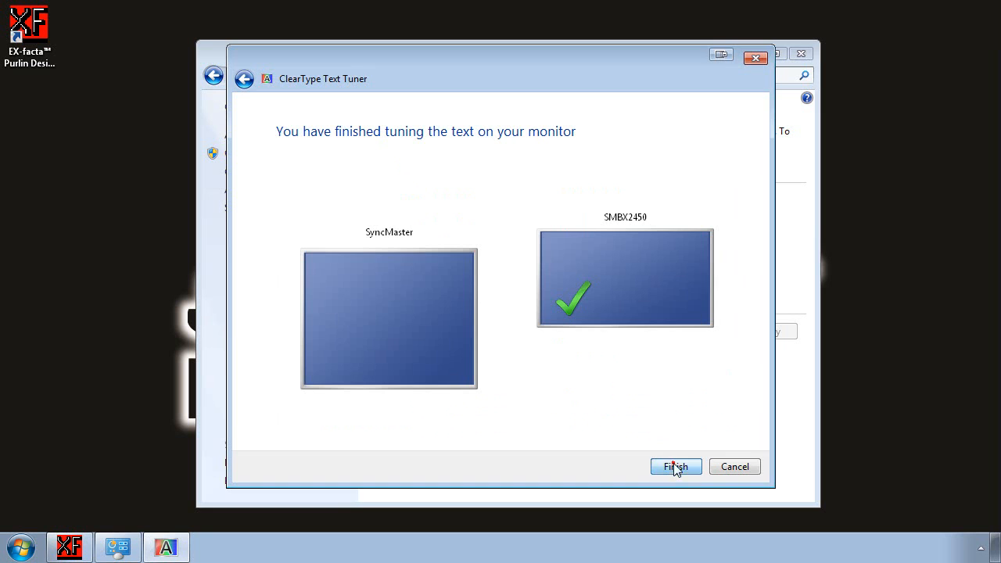
{"action": "left_click", "coordinate": [672, 467]}
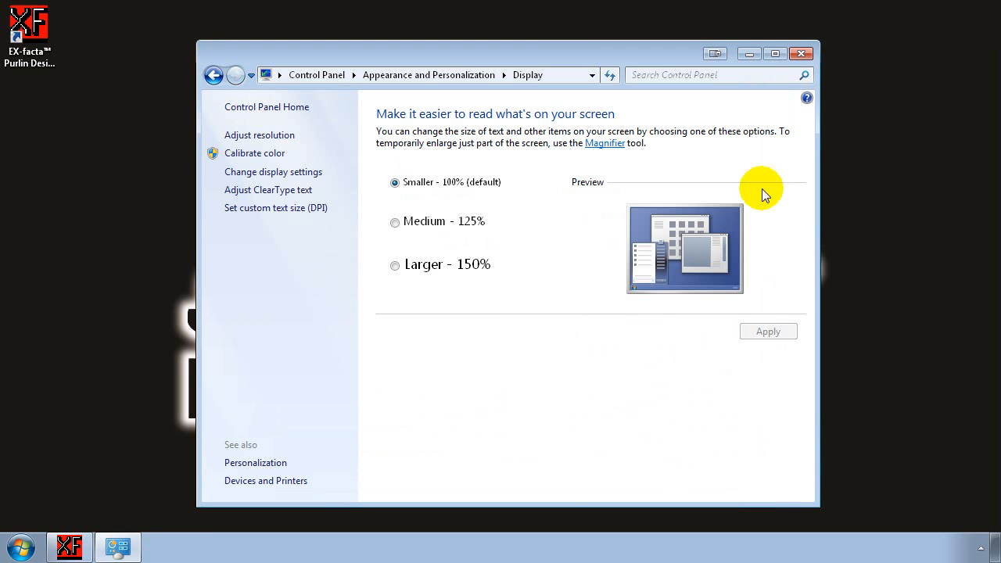
{"action": "left_click", "coordinate": [800, 53]}
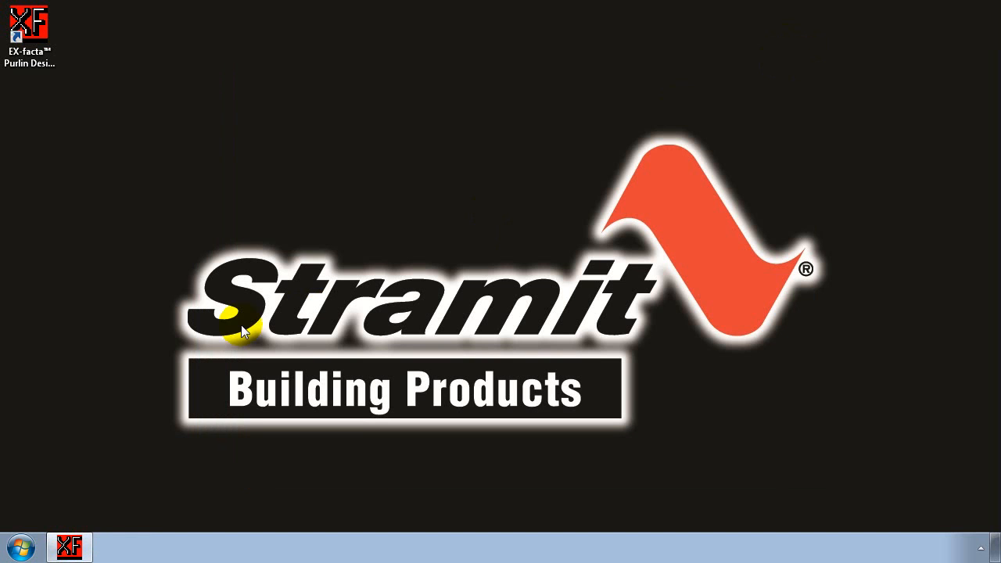
Switch back to EX-facta and reopen the Overstressed Solution calculations for the first Service - wind and first Strength - wind combined load cases.
{"action": "left_click", "coordinate": [86, 541]}
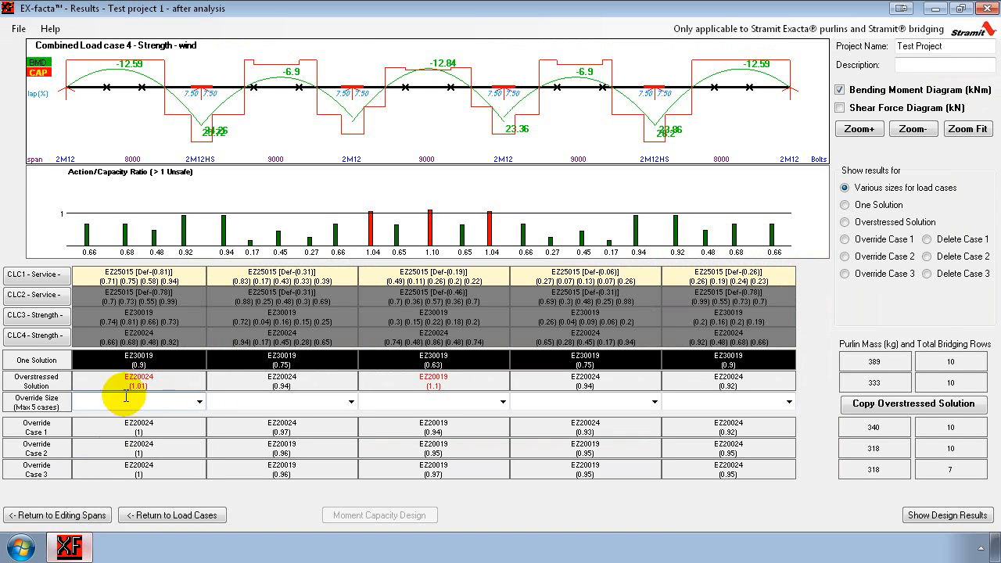
{"action": "left_click", "coordinate": [942, 515]}
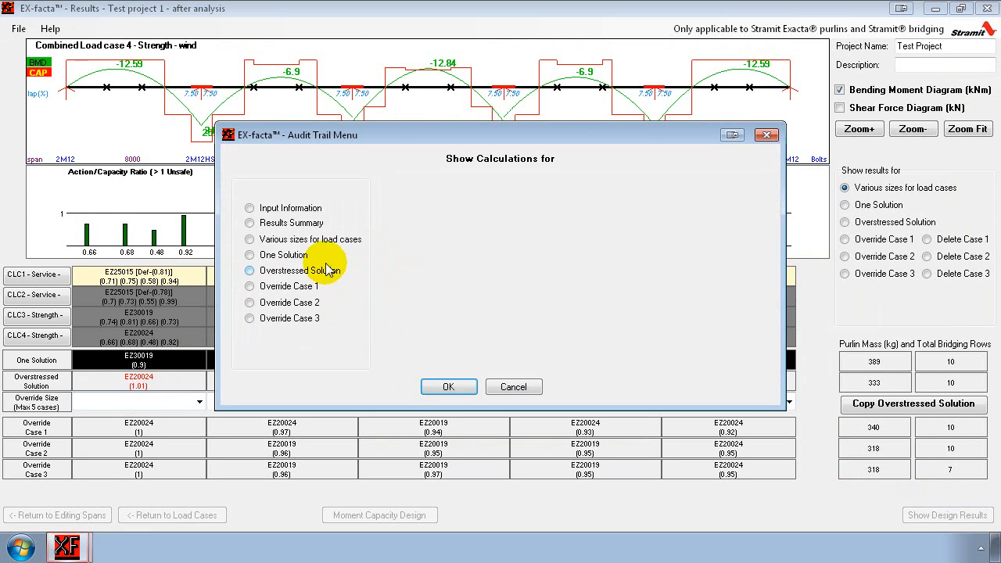
{"action": "left_click", "coordinate": [258, 271]}
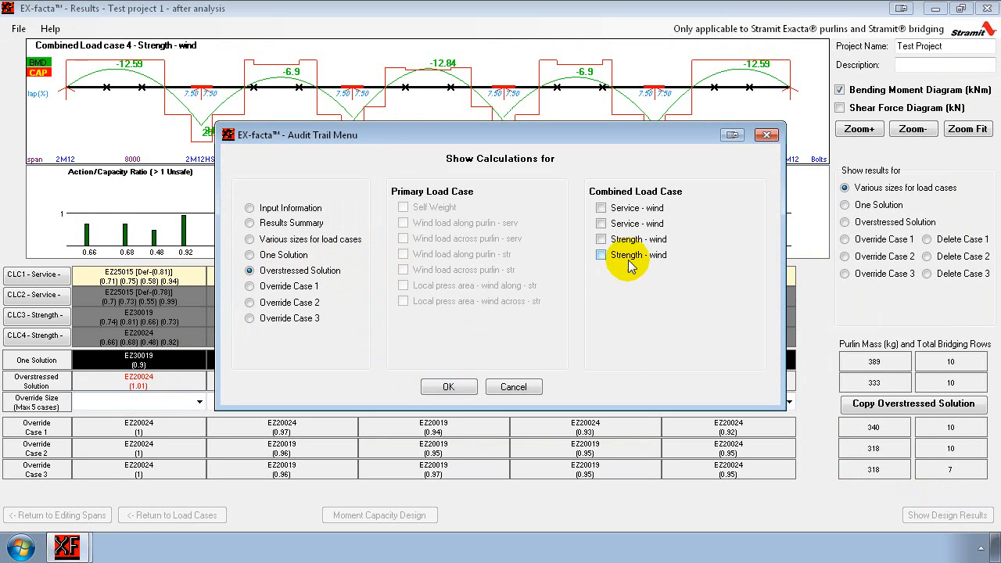
{"action": "left_click", "coordinate": [602, 208]}
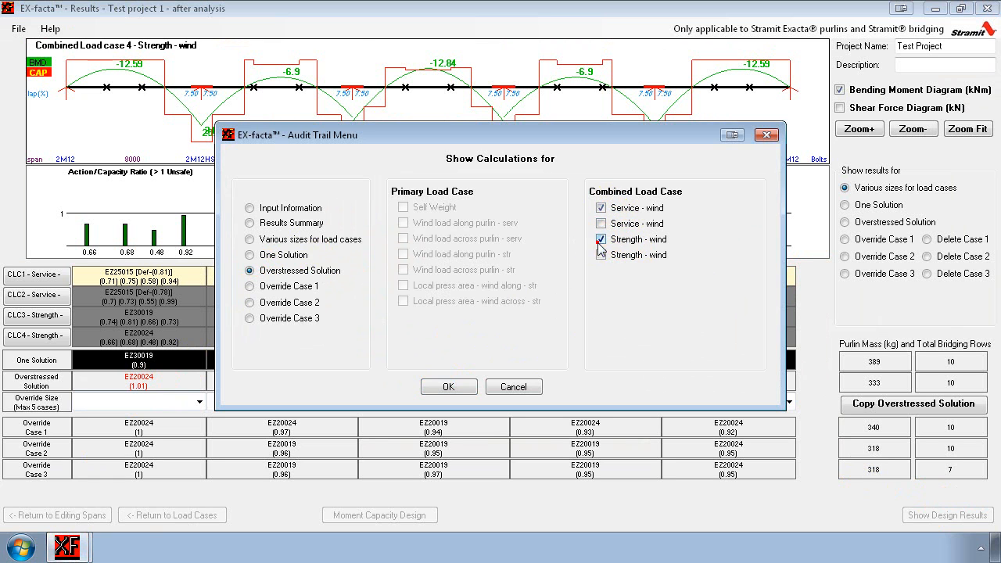
{"action": "left_click", "coordinate": [449, 386]}
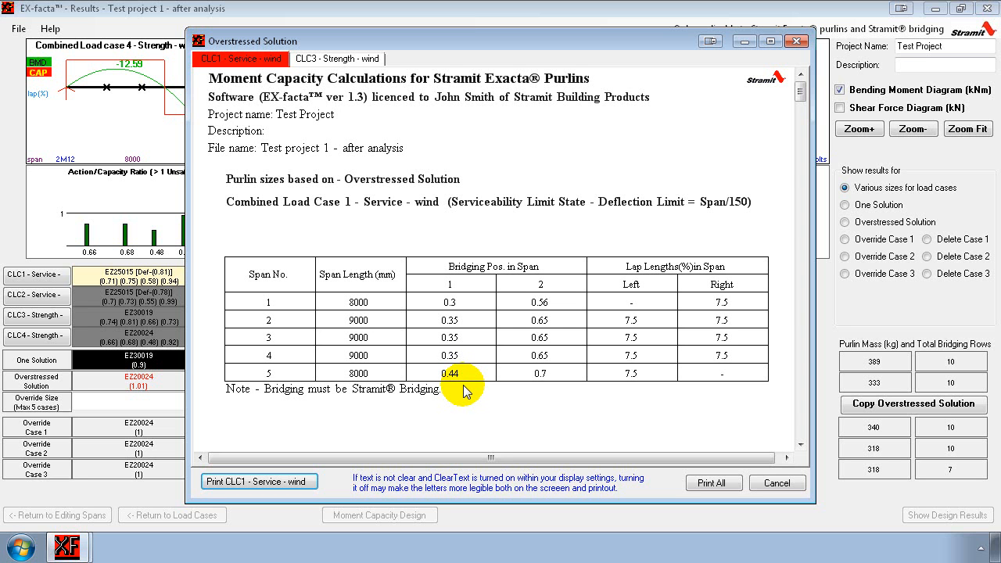
Examine the CLC3 - Strength - wind calculations from the span and purlin size tables through the bending moment diagrams and span 1 segment design.
{"action": "left_click_drag", "start_coordinate": [800, 91], "coordinate": [810, 67]}
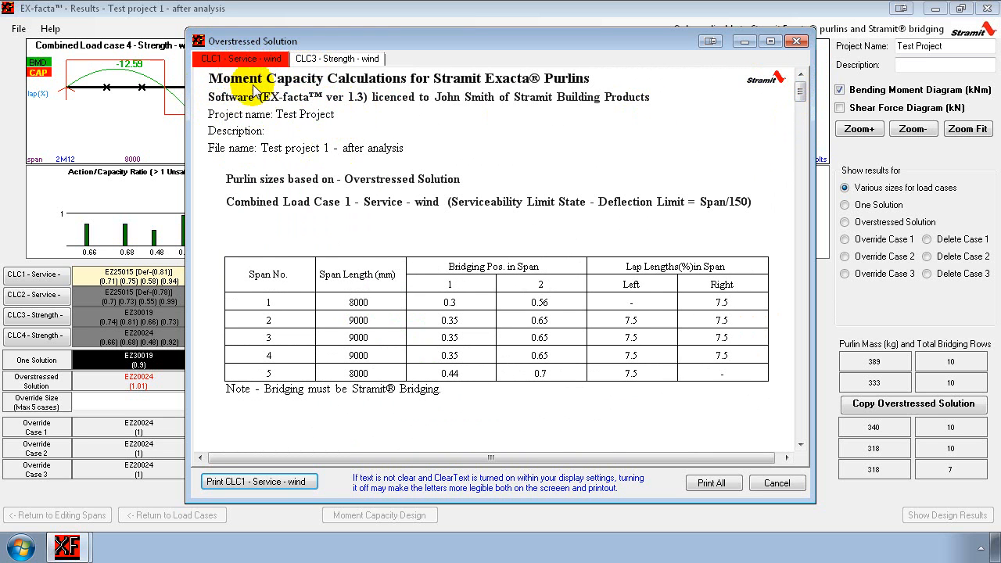
{"action": "left_click", "coordinate": [334, 60]}
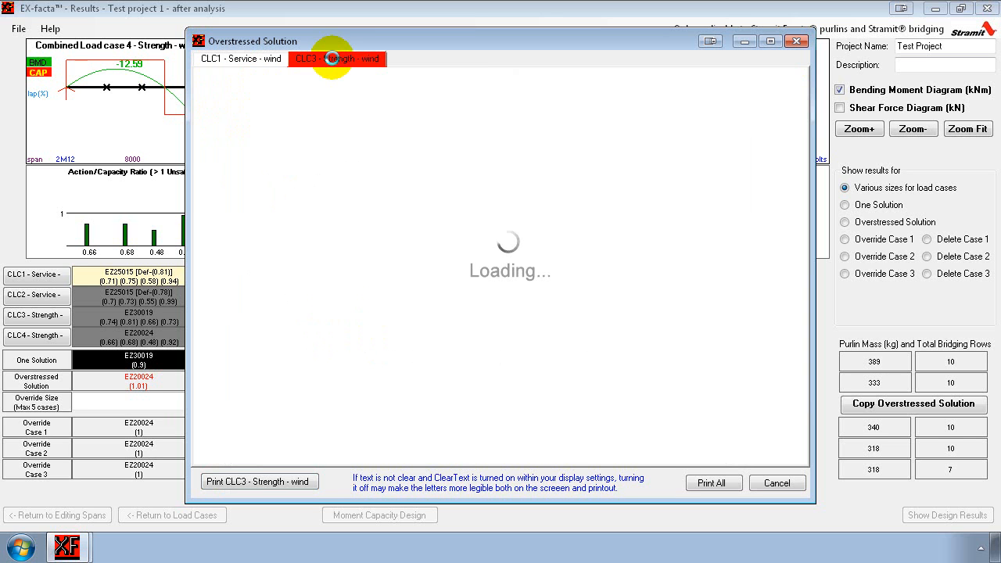
{"action": "left_click_drag", "start_coordinate": [800, 91], "coordinate": [804, 97]}
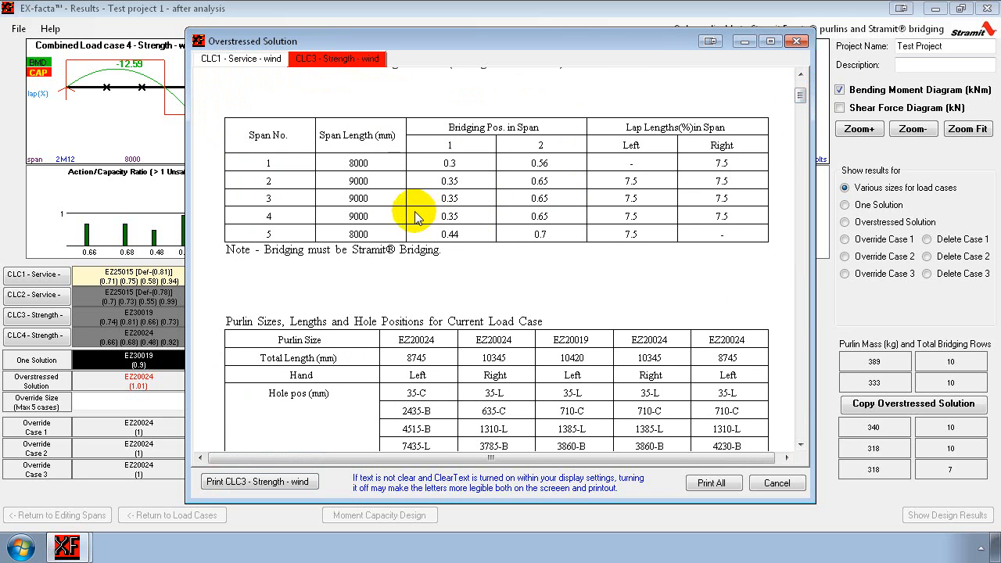
{"action": "left_click", "coordinate": [804, 297]}
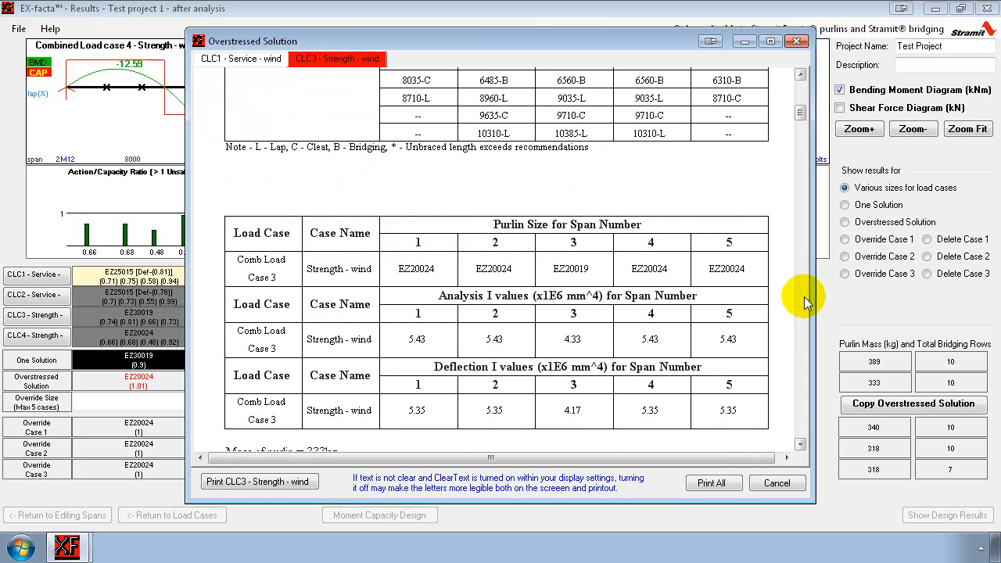
{"action": "left_click", "coordinate": [803, 297]}
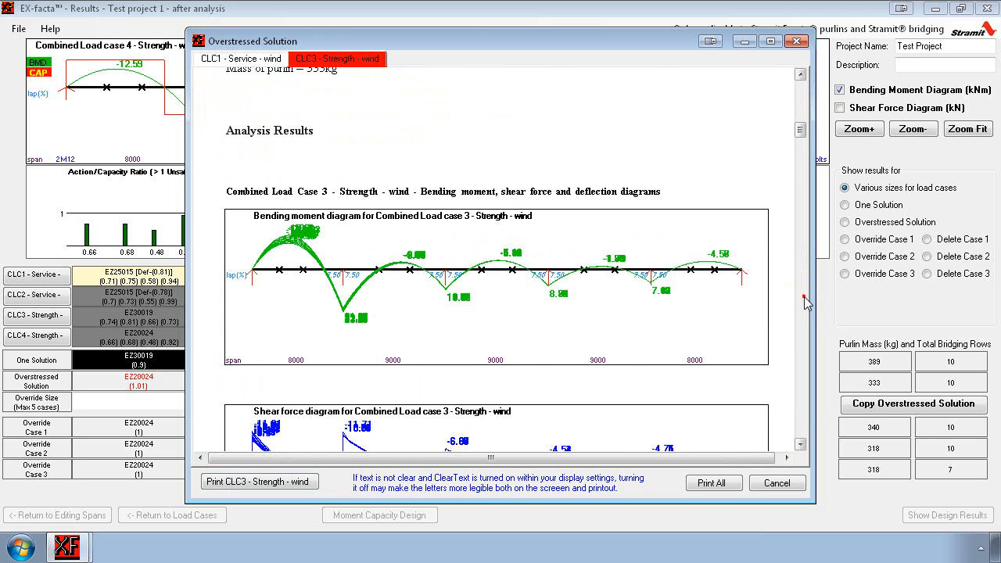
{"action": "left_click", "coordinate": [803, 297]}
{"action": "left_click", "coordinate": [803, 297]}
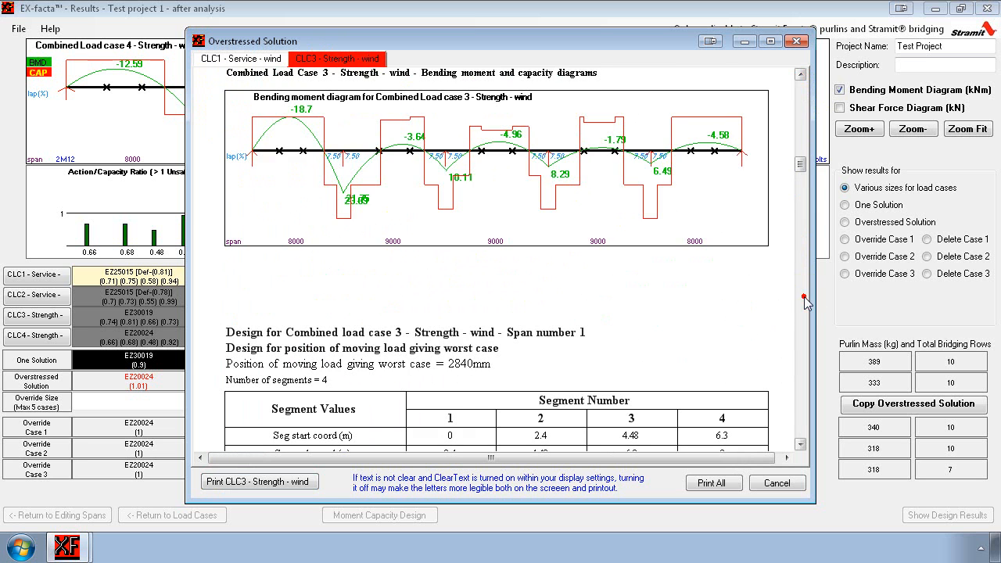
{"action": "left_click", "coordinate": [804, 296]}
{"action": "left_click", "coordinate": [804, 296]}
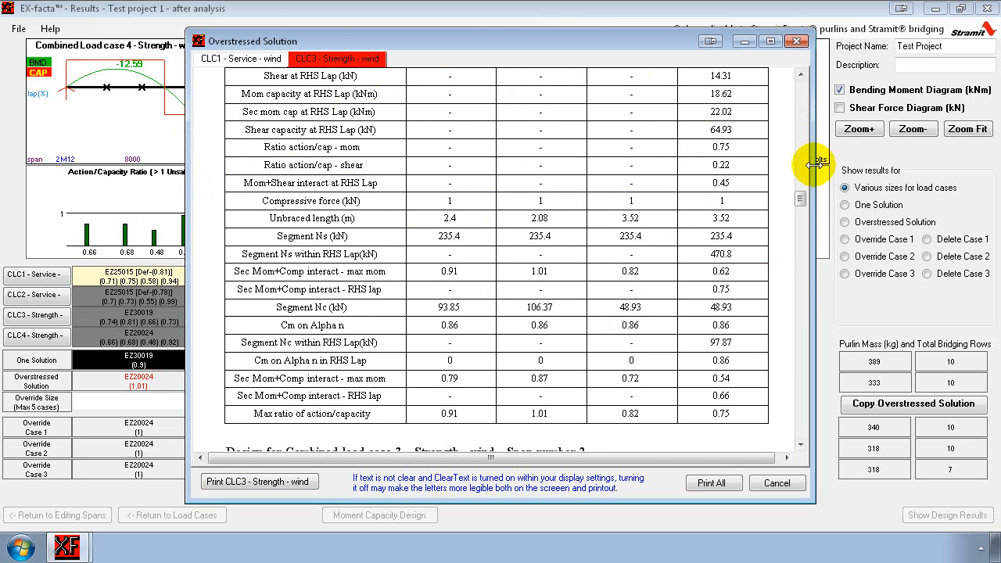
Examine the segment design tables for the remaining spans and the choice of bolts at the report's end, and close the report.
{"action": "left_click", "coordinate": [799, 269]}
{"action": "left_click", "coordinate": [799, 270]}
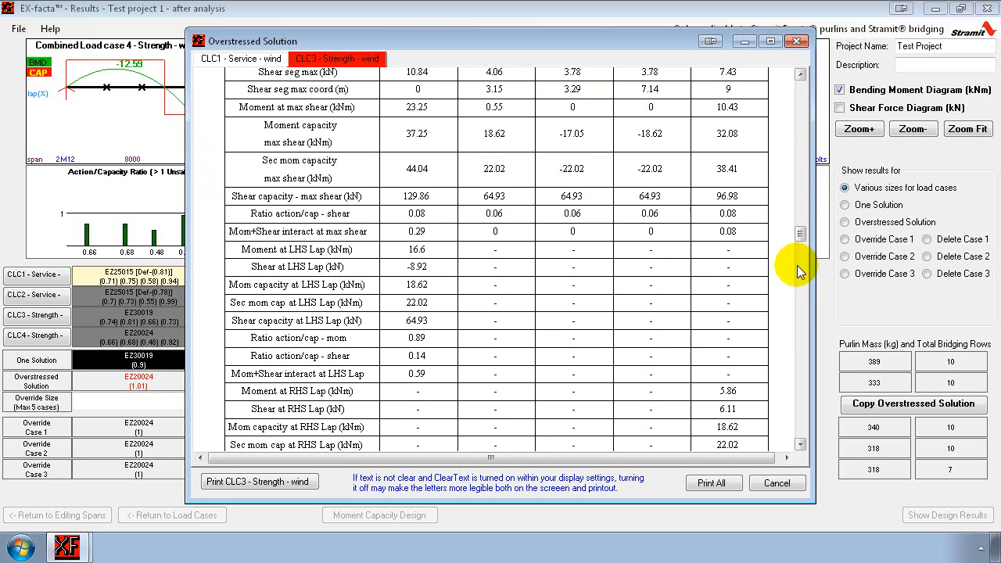
{"action": "left_click", "coordinate": [799, 269]}
{"action": "left_click", "coordinate": [799, 331]}
{"action": "left_click", "coordinate": [798, 336]}
{"action": "left_click", "coordinate": [796, 351]}
{"action": "left_click", "coordinate": [798, 376]}
{"action": "left_click", "coordinate": [796, 391]}
{"action": "left_click", "coordinate": [797, 405]}
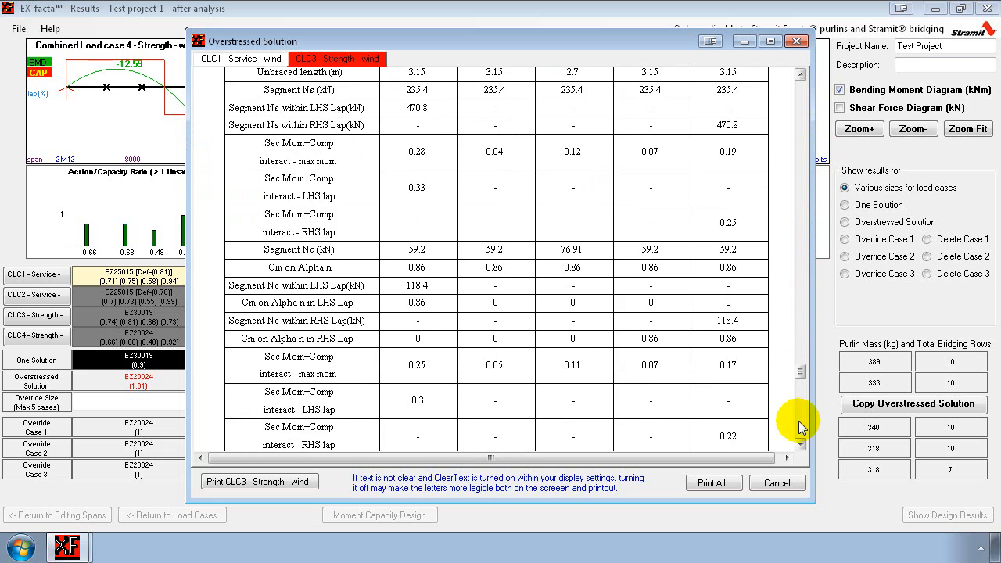
{"action": "left_click", "coordinate": [798, 424]}
{"action": "left_click", "coordinate": [800, 432]}
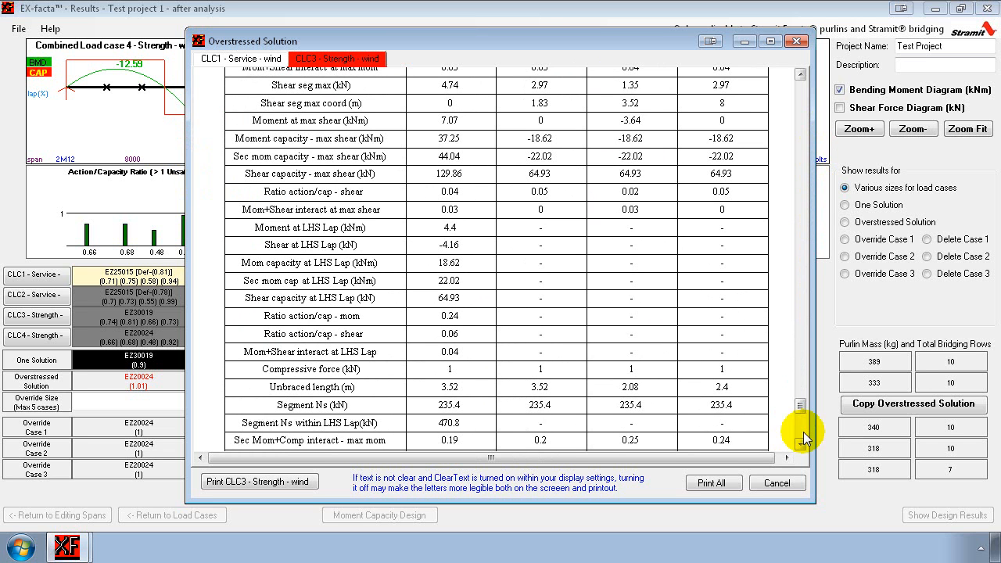
{"action": "left_click", "coordinate": [800, 431]}
{"action": "left_click", "coordinate": [800, 444]}
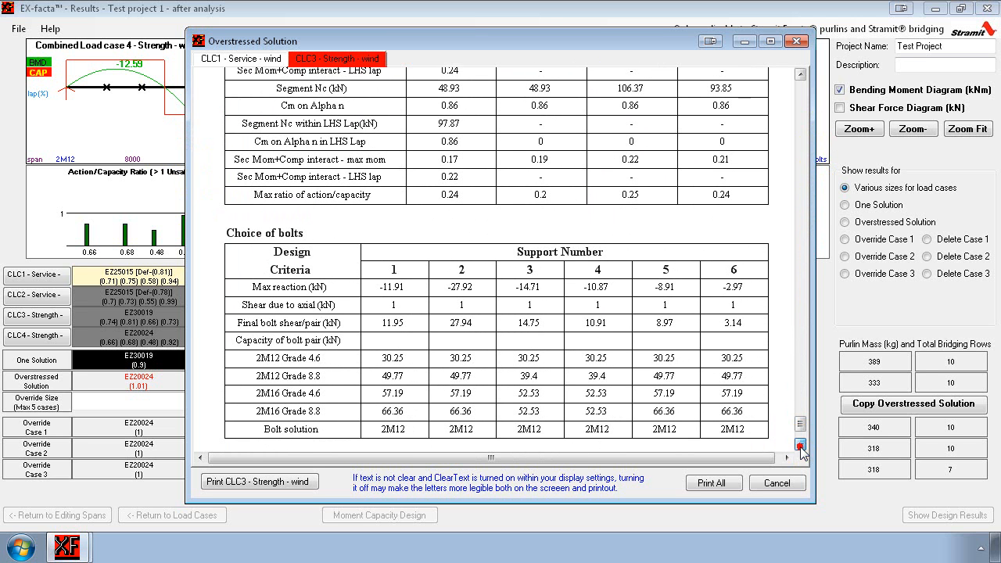
{"action": "left_click", "coordinate": [800, 444]}
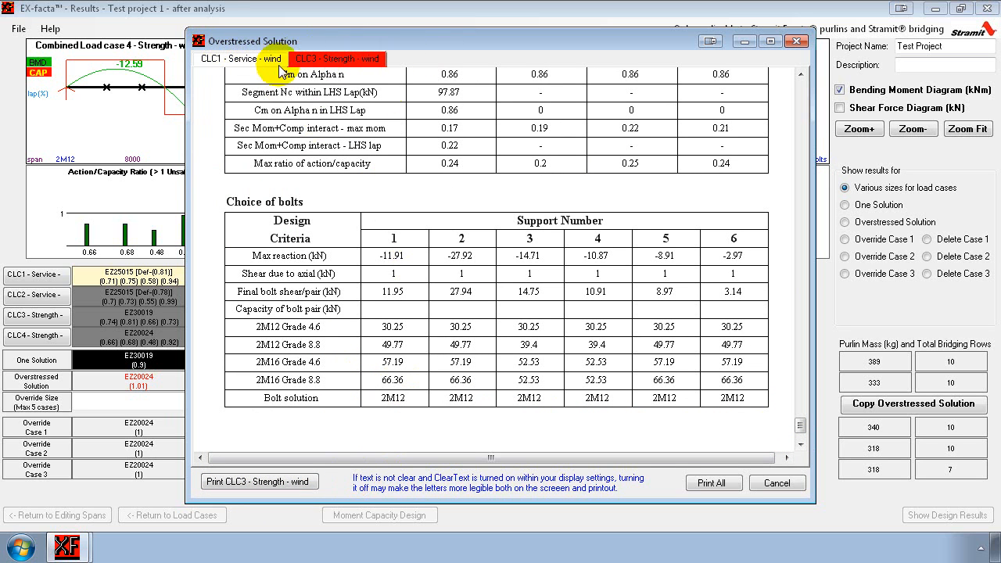
{"action": "left_click", "coordinate": [776, 483]}
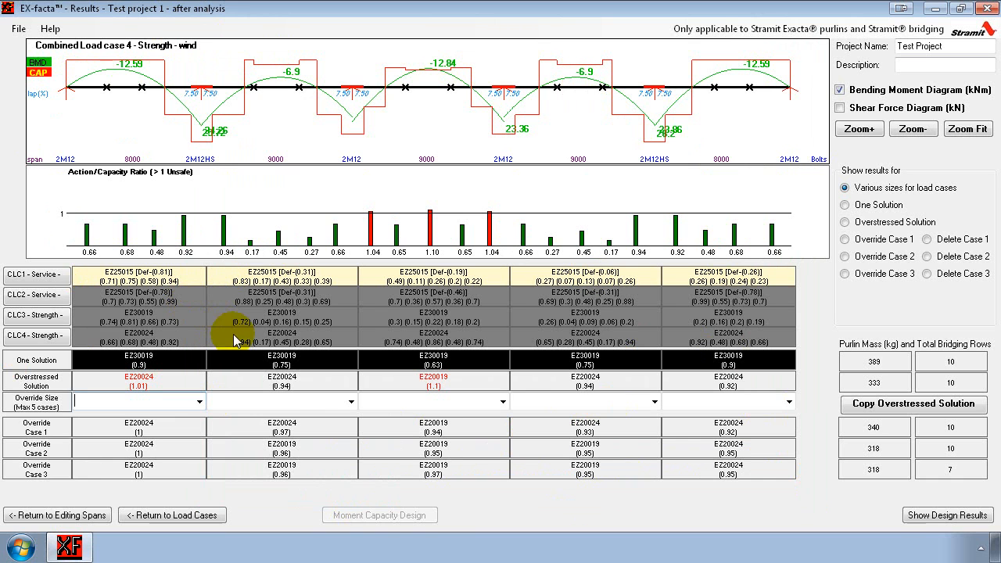
Preview the results page for printing in landscape, enlarge the preview window to inspect it, and close the preview.
{"action": "left_click", "coordinate": [19, 28]}
{"action": "mouse_move", "coordinate": [43, 164]}
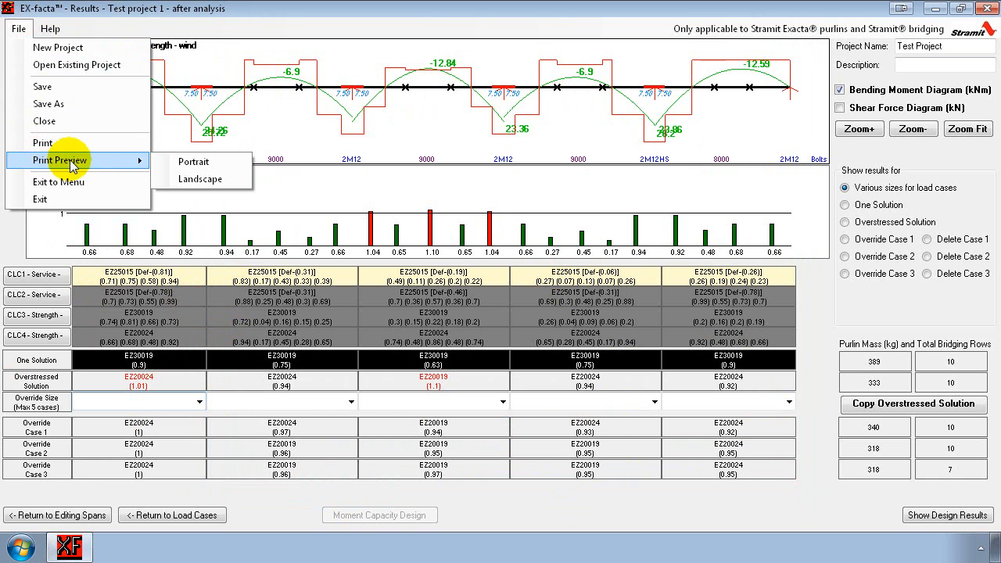
{"action": "left_click", "coordinate": [199, 181]}
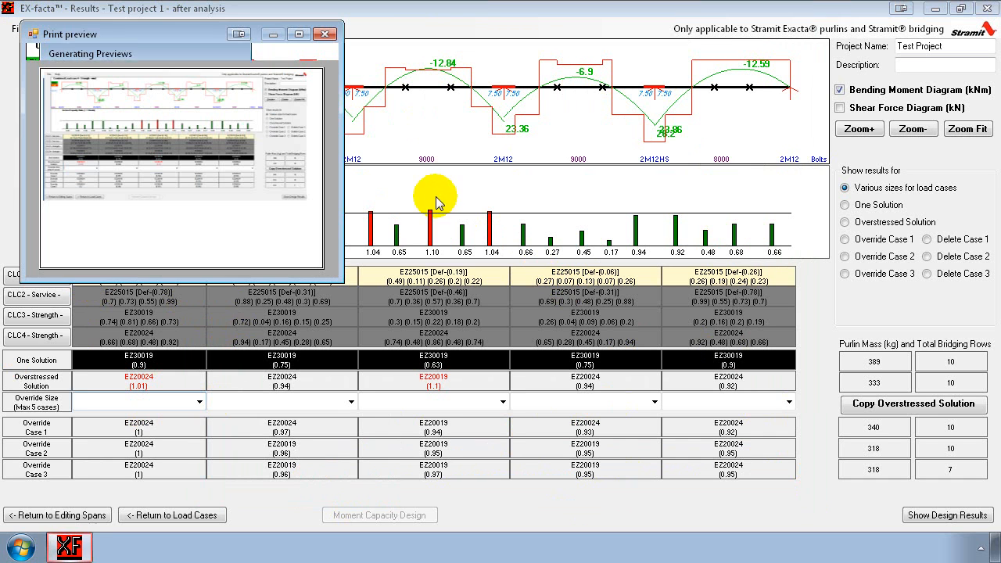
{"action": "left_click_drag", "start_coordinate": [340, 275], "coordinate": [786, 512]}
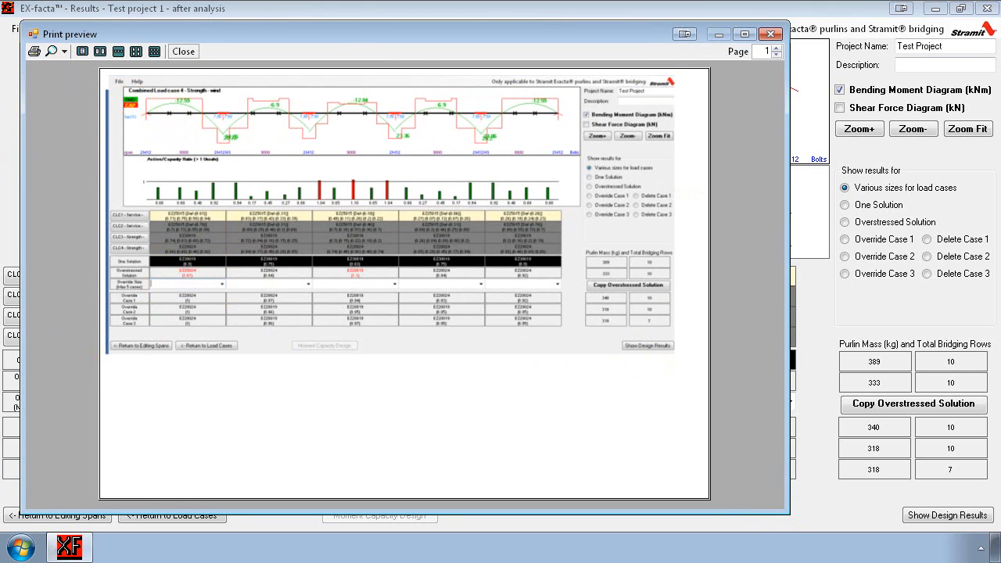
{"action": "left_click", "coordinate": [772, 34]}
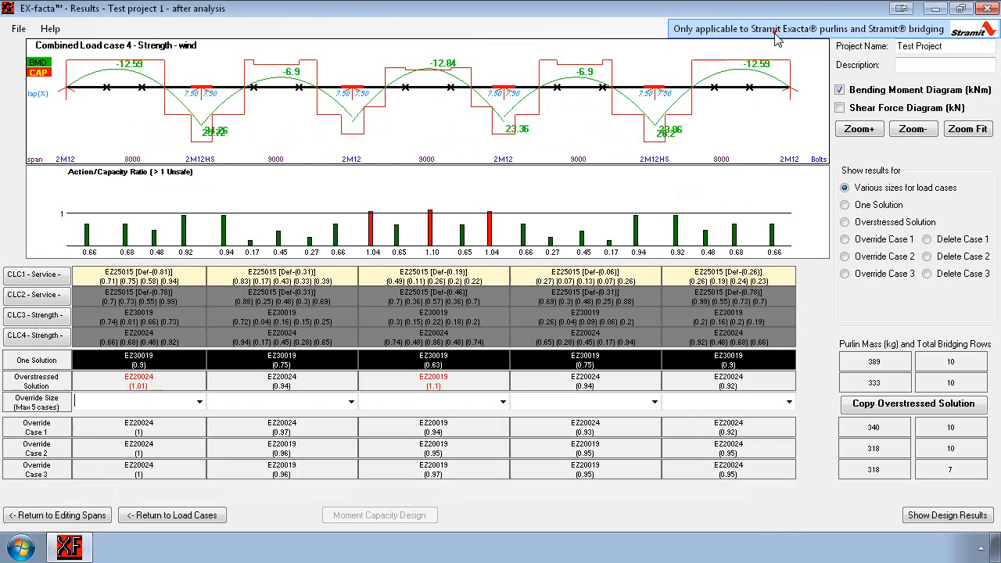
Show the About EX-facta version and licence information.
{"action": "left_click", "coordinate": [50, 29]}
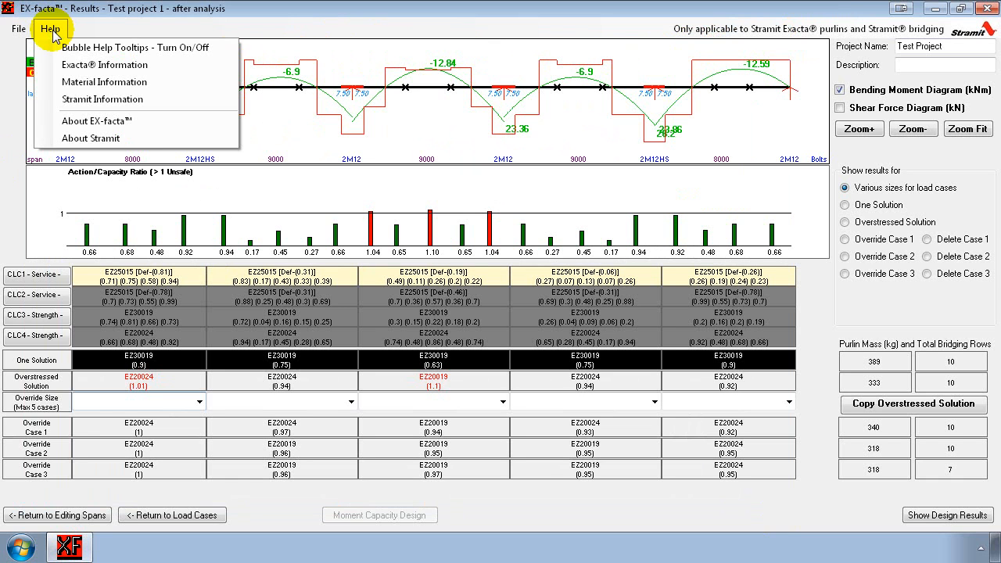
{"action": "left_click", "coordinate": [19, 51]}
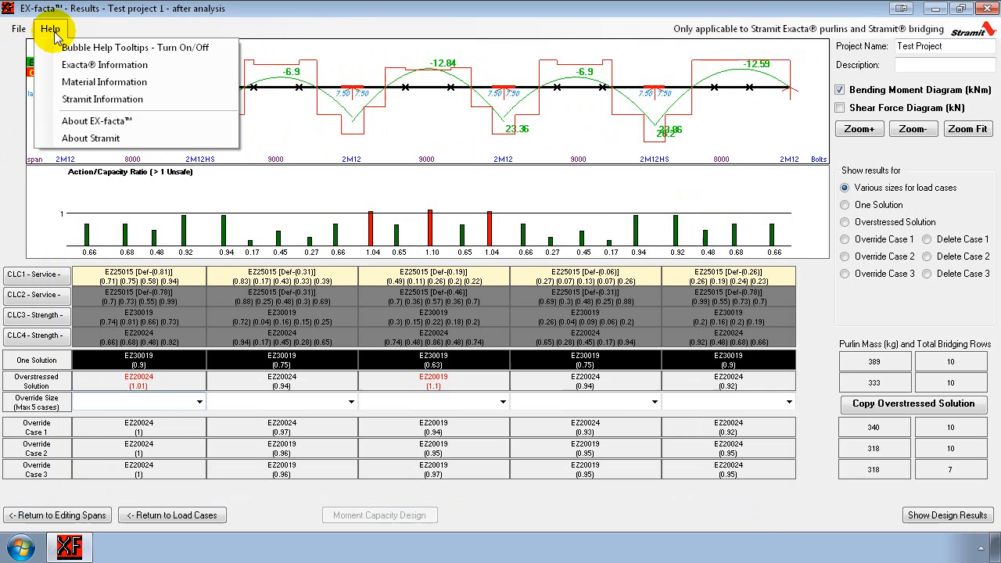
{"action": "left_click", "coordinate": [96, 121]}
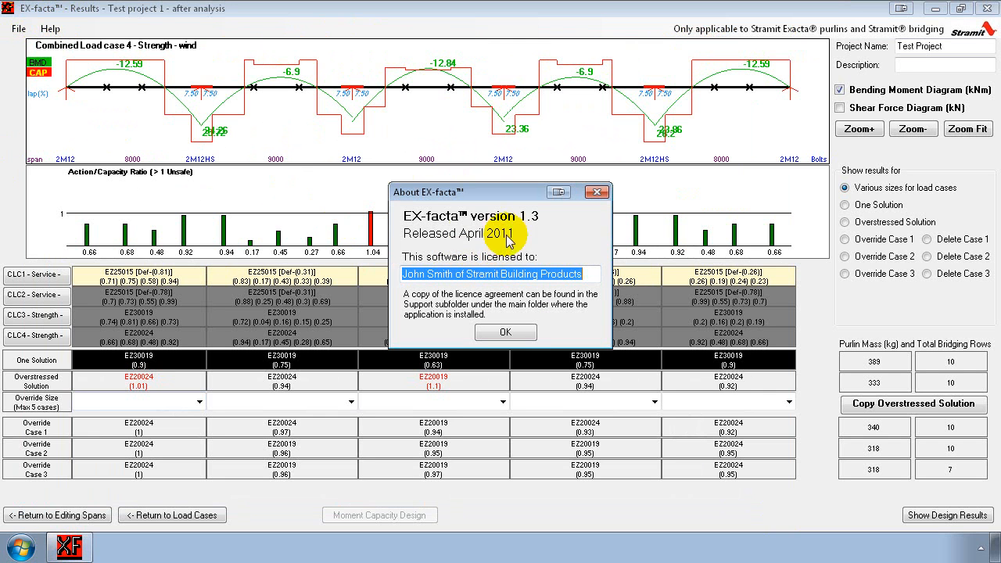